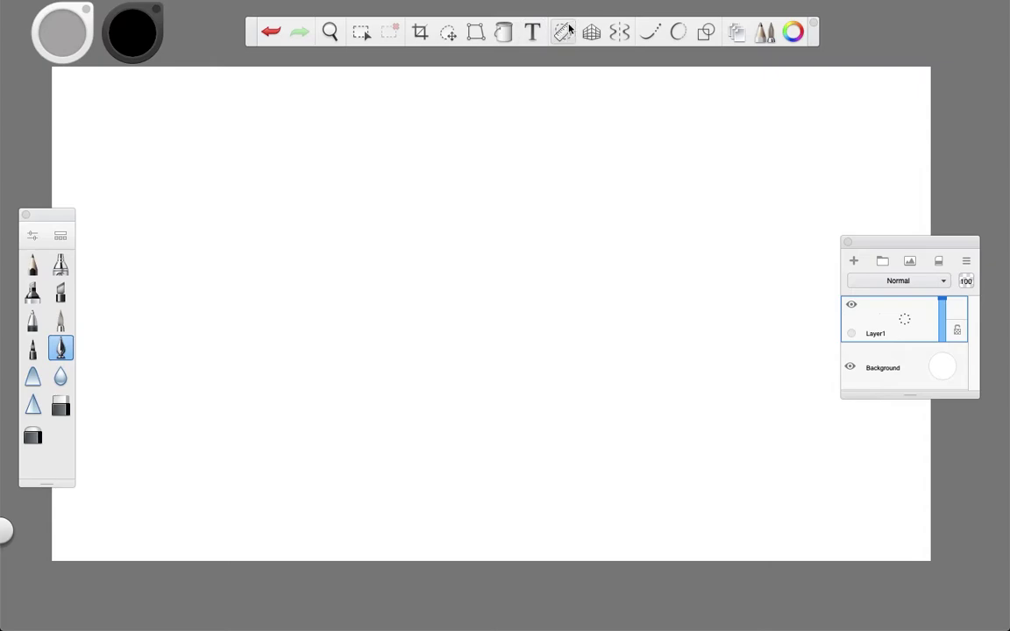
# Step: Draw a straight vertical line with the ruler as the centre axis near the middle of the canvas
pyautogui.click(563, 32)
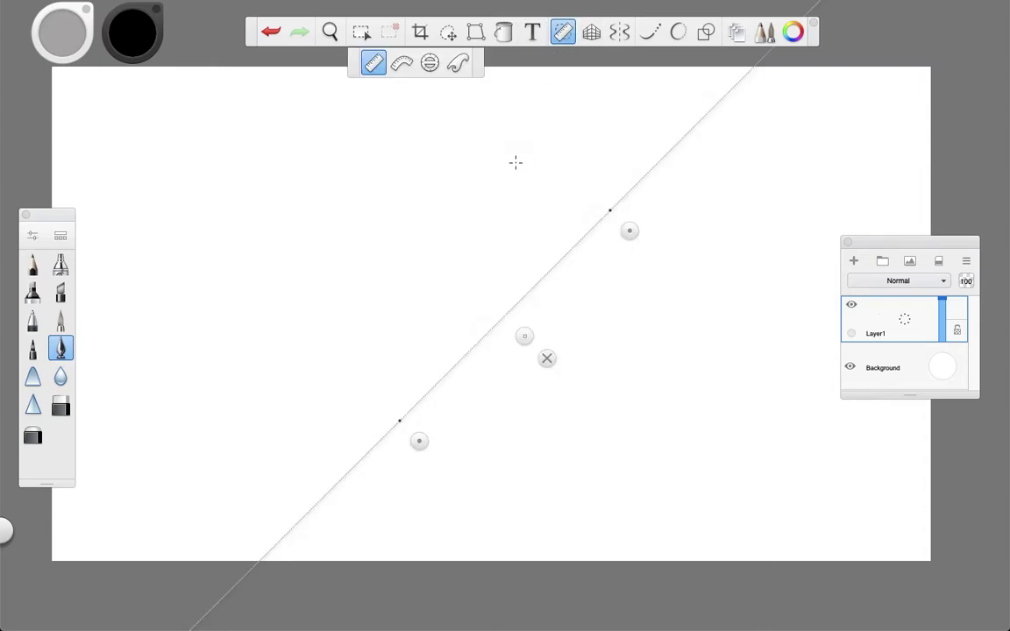
pyautogui.moveTo(622, 232); pyautogui.dragTo(423, 221)
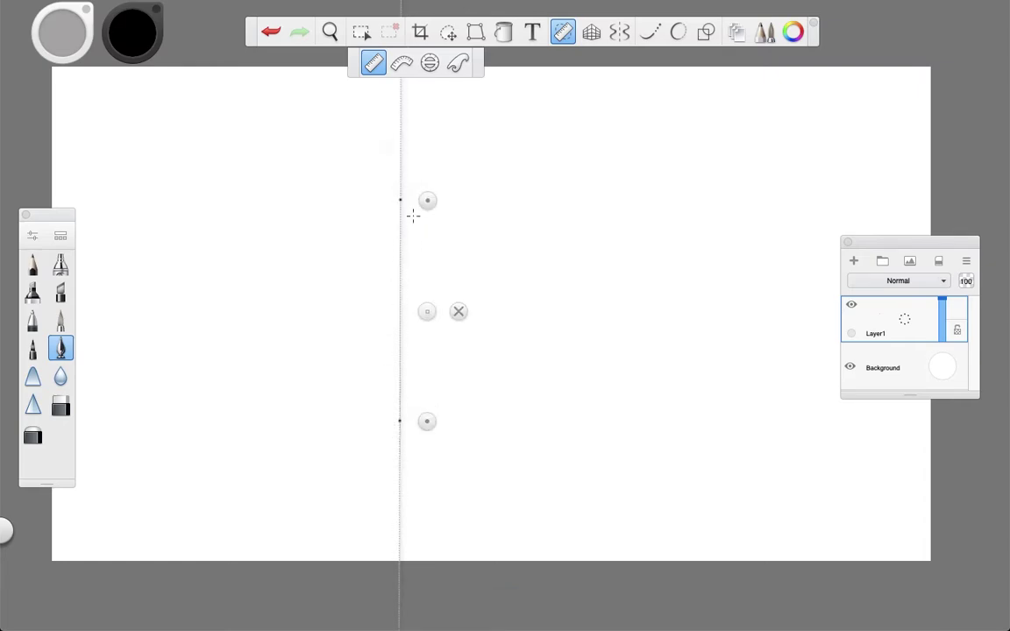
pyautogui.click(459, 312)
pyautogui.press('space')
pyautogui.moveTo(419, 314); pyautogui.dragTo(489, 307)
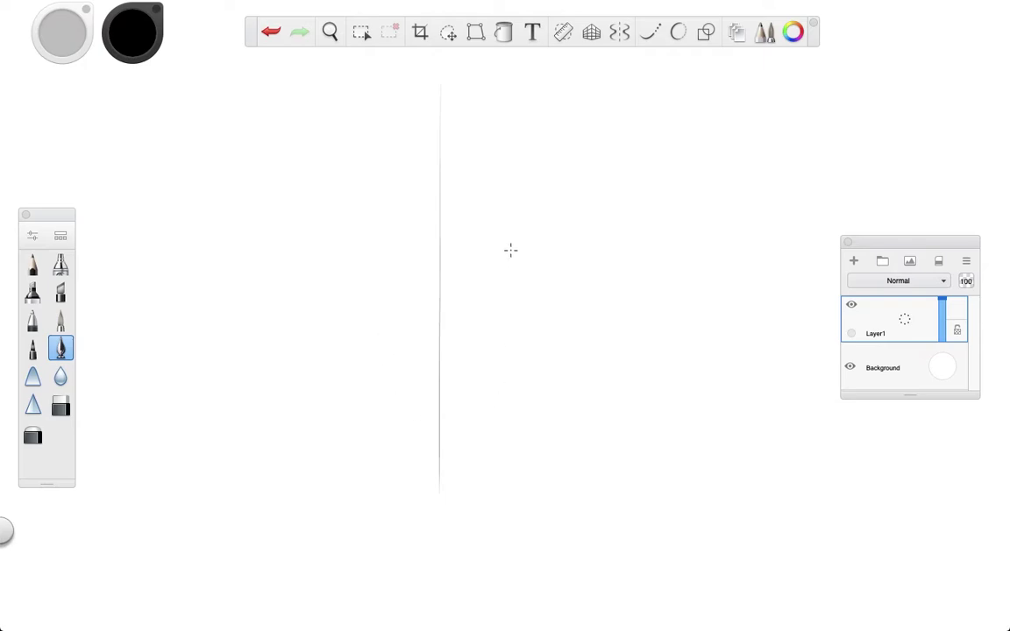
# Step: Draw a flattened horizontal ellipse centred on the axis near its upper end, using a reduced ellipse guide
pyautogui.click(564, 32)
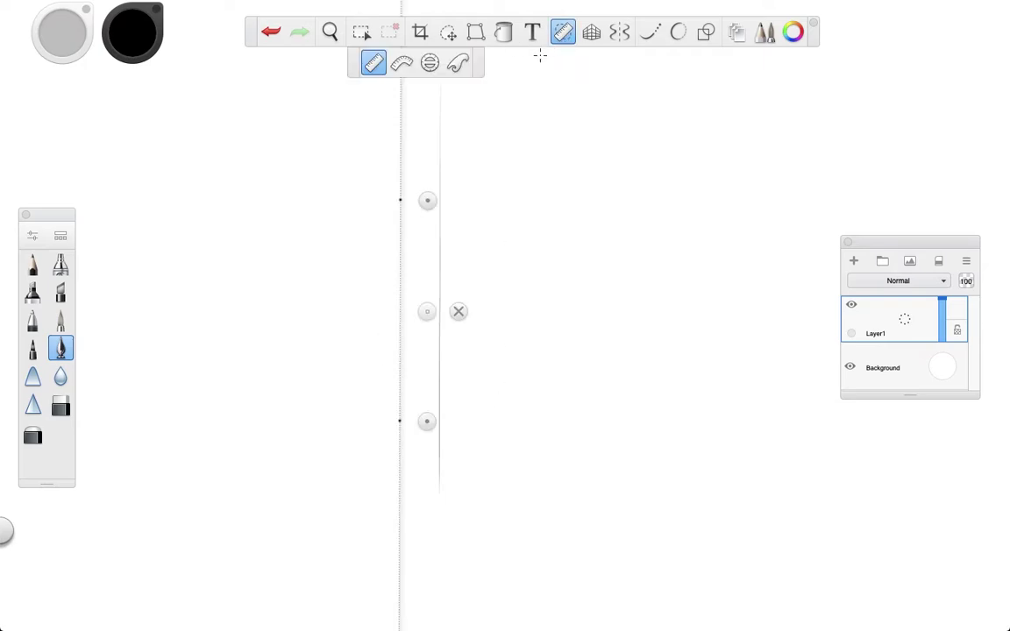
pyautogui.click(430, 63)
pyautogui.moveTo(505, 317); pyautogui.dragTo(441, 194)
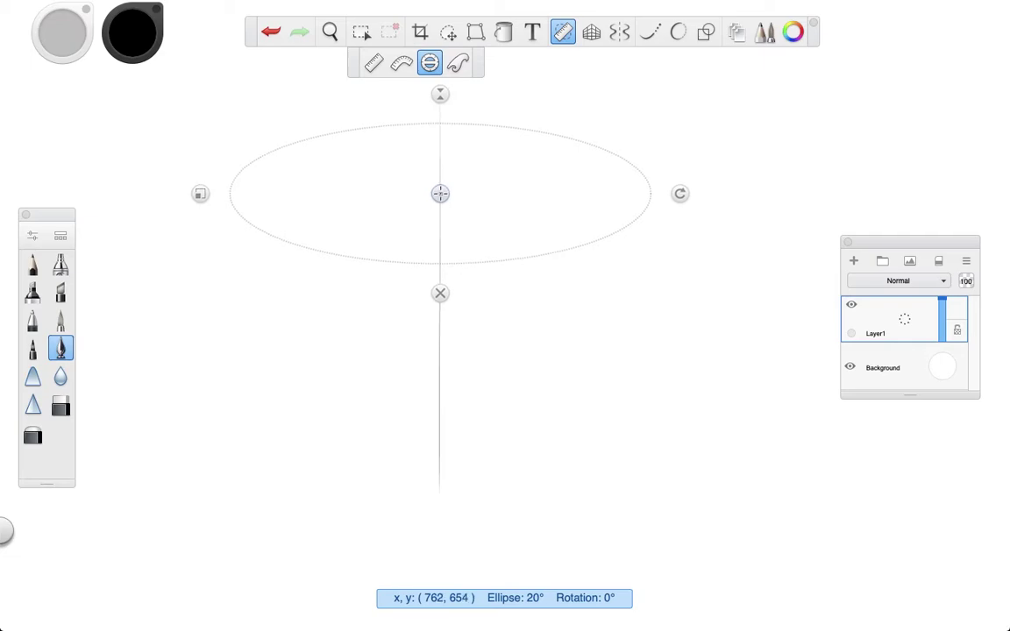
pyautogui.moveTo(202, 195); pyautogui.dragTo(290, 207)
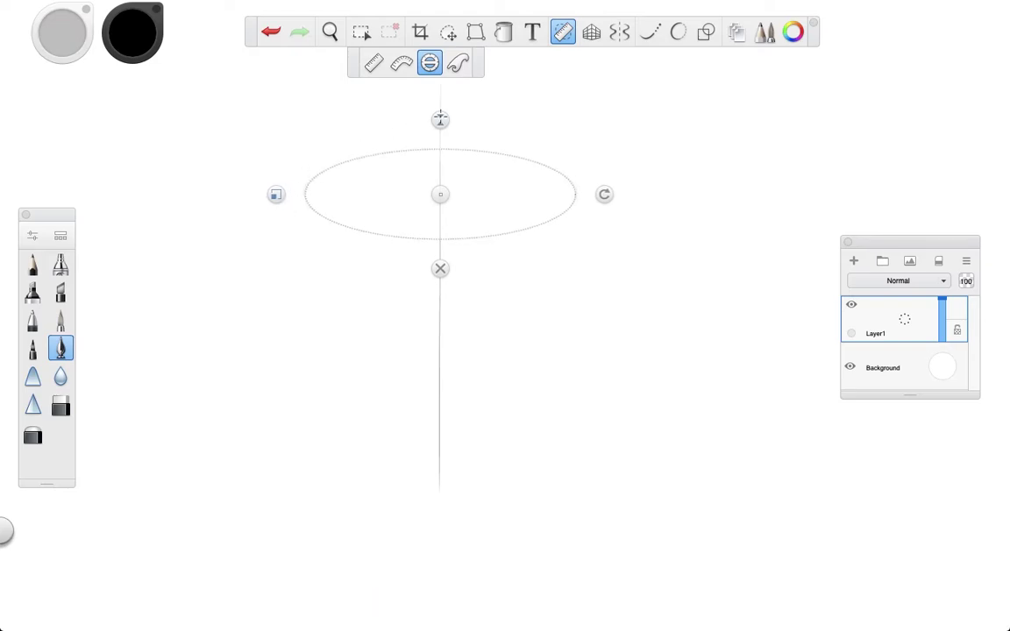
pyautogui.moveTo(440, 119); pyautogui.dragTo(383, 166)
pyautogui.press('space')
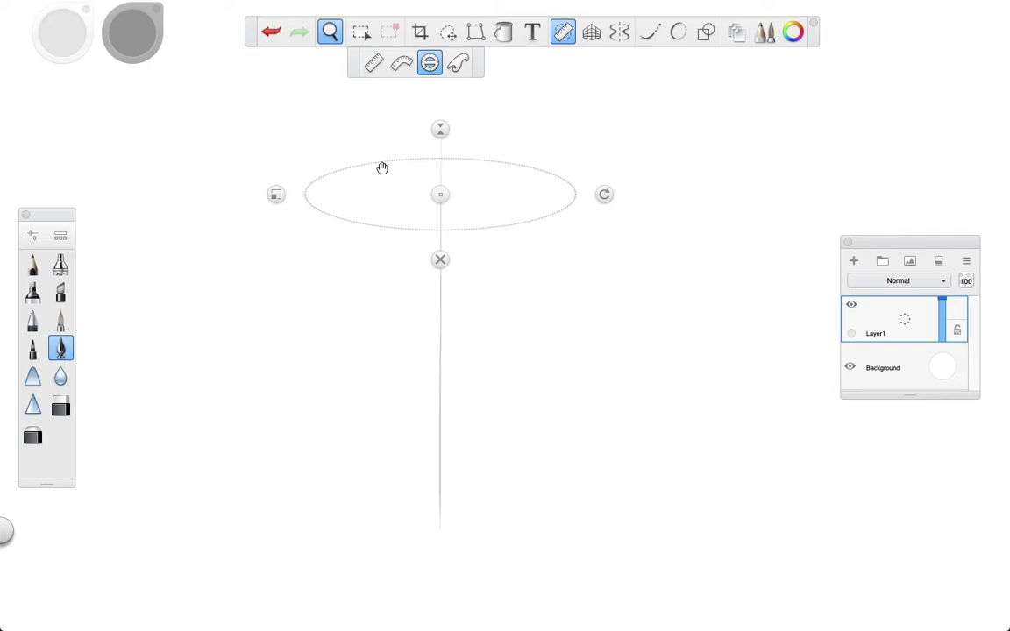
pyautogui.press('space')
pyautogui.moveTo(579, 167); pyautogui.dragTo(623, 202)
pyautogui.moveTo(441, 194); pyautogui.dragTo(489, 196)
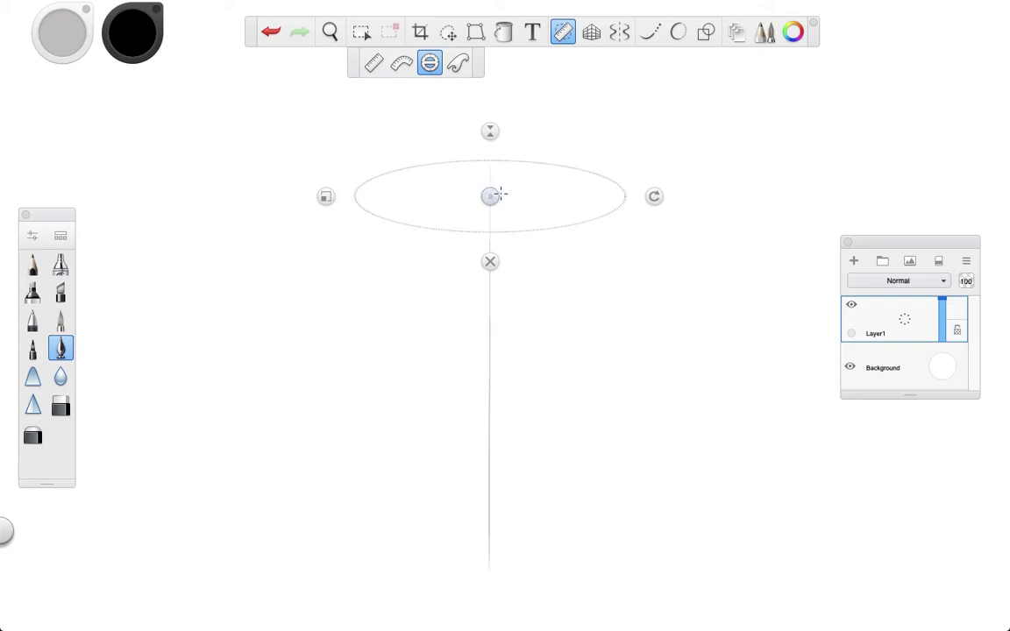
pyautogui.moveTo(698, 133)
pyautogui.mouseDown()
pyautogui.moveTo(491, 305)
pyautogui.moveTo(217, 226)
pyautogui.mouseUp()
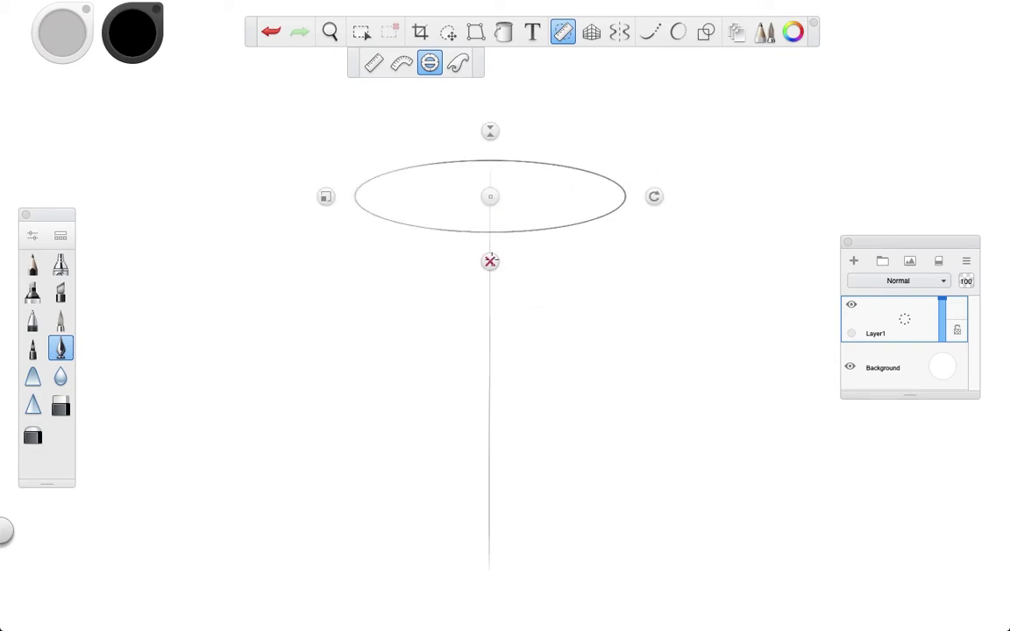
pyautogui.click(490, 260)
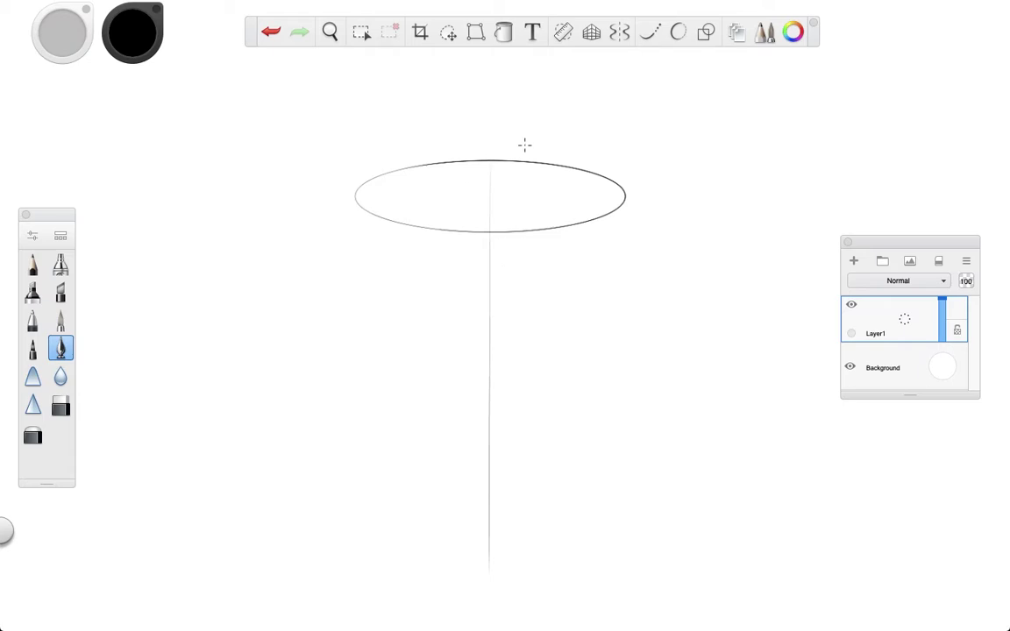
# Step: Draw a second, equally wide but rounder ellipse lower on the same axis, with the ellipse guide opened to about 23°
pyautogui.press('e')
pyautogui.moveTo(489, 196); pyautogui.dragTo(487, 430)
pyautogui.moveTo(488, 364); pyautogui.dragTo(491, 329)
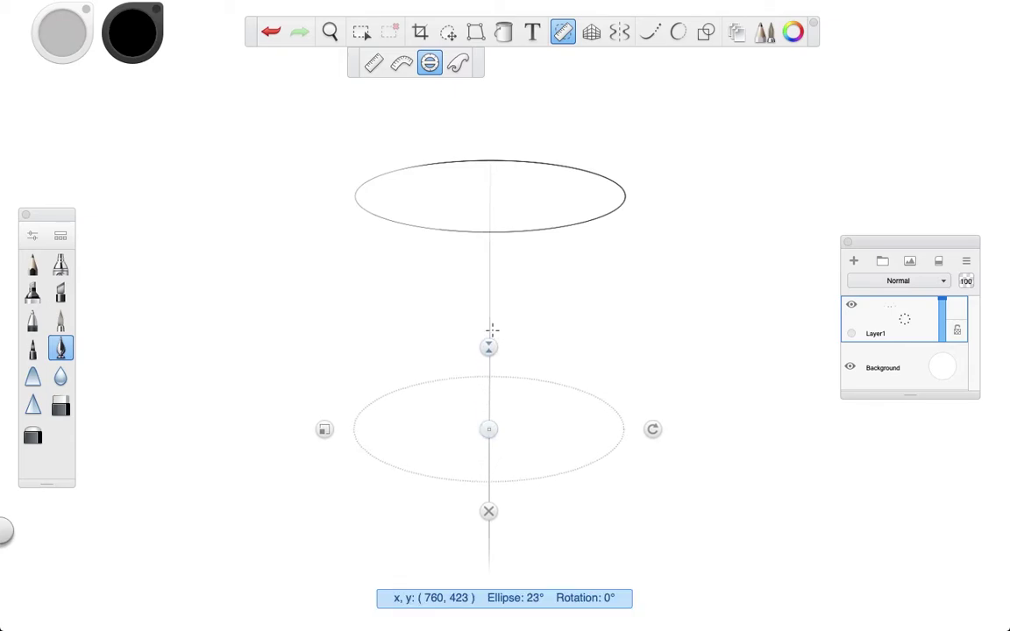
pyautogui.moveTo(492, 330); pyautogui.dragTo(492, 330)
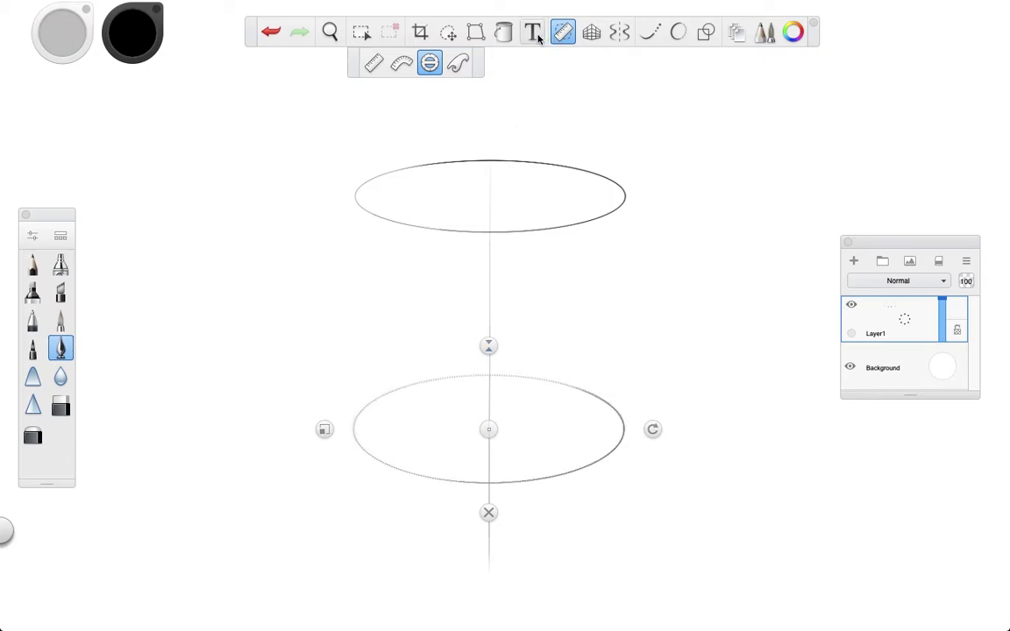
# Step: Draw the cylinder's two vertical sides with the ruler, joining the outer ends of the ellipses, and dismiss the ruler
pyautogui.click(374, 65)
pyautogui.moveTo(427, 313); pyautogui.dragTo(653, 321)
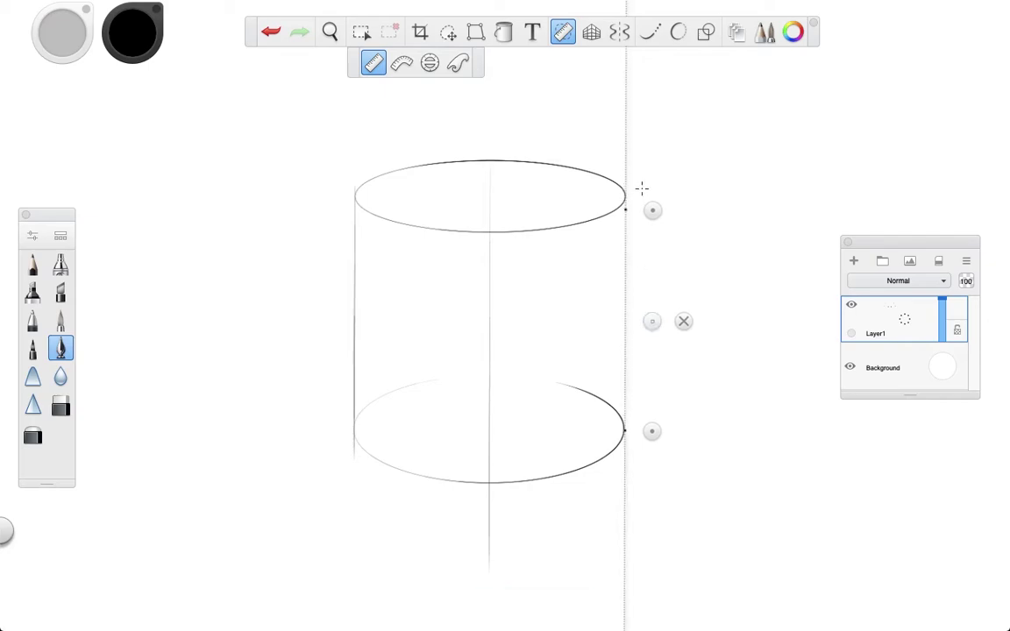
pyautogui.click(684, 321)
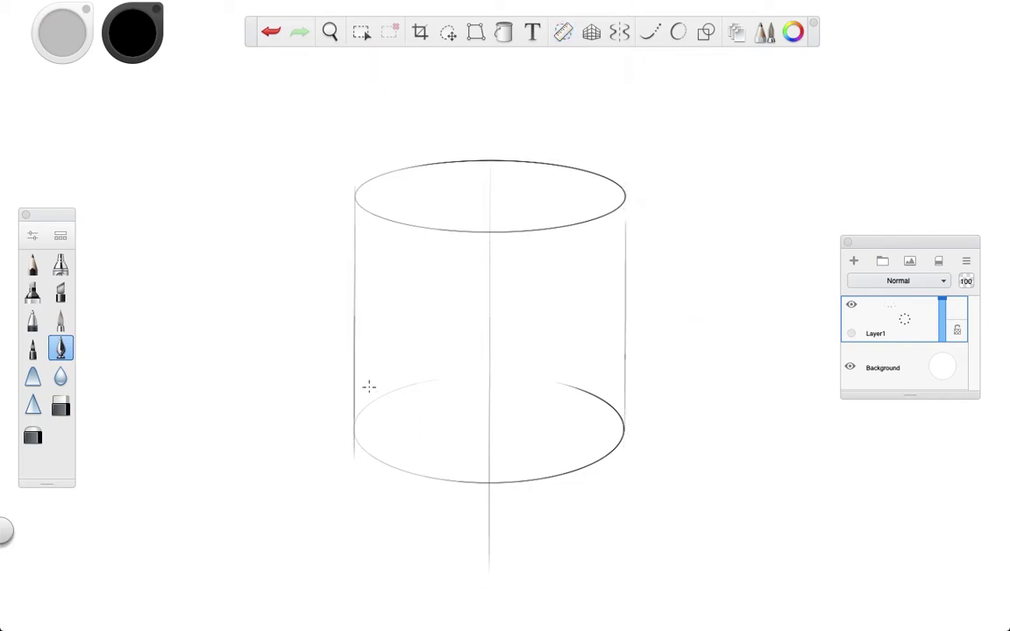
# Step: Add a new layer and sketch a downward arrow above the cylinder and a freehand circle in the empty area beside it
pyautogui.hscroll(4, 364, 366)
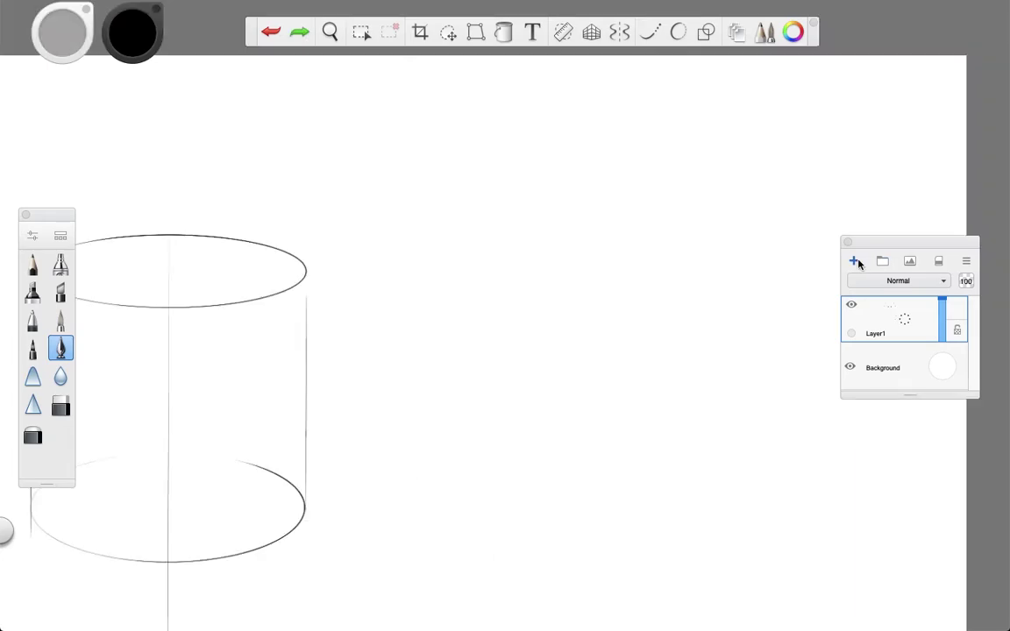
pyautogui.click(856, 262)
pyautogui.moveTo(166, 107); pyautogui.dragTo(167, 166)
pyautogui.moveTo(626, 257)
pyautogui.mouseDown()
pyautogui.moveTo(655, 383)
pyautogui.moveTo(621, 260)
pyautogui.mouseUp()
pyautogui.press('space')
pyautogui.moveTo(498, 396); pyautogui.dragTo(458, 329)
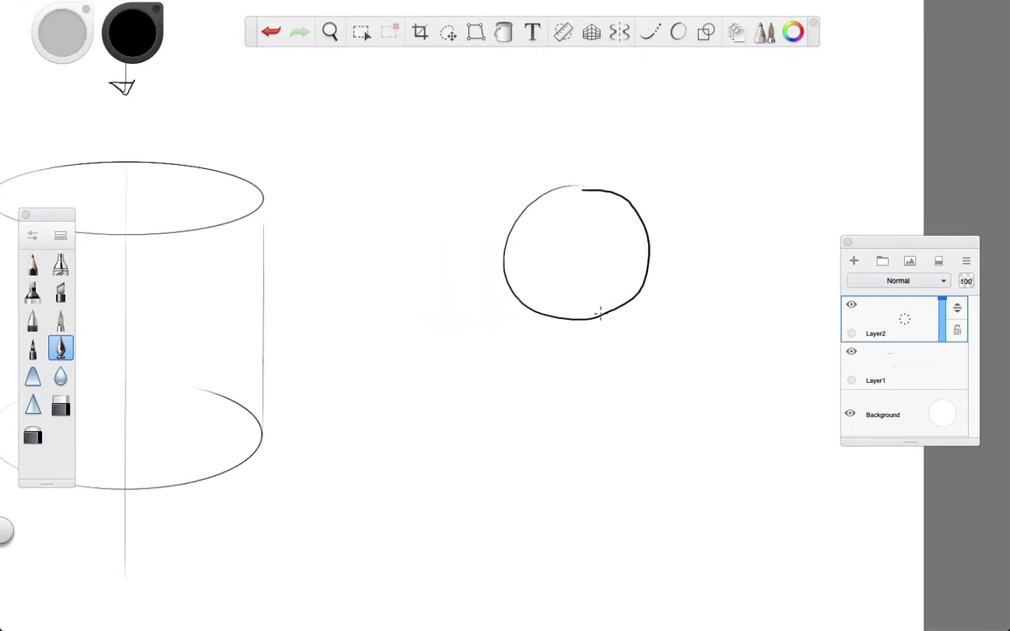
# Step: Sketch five small four-sided panels below the circle and an arrow pointing between two of them
pyautogui.moveTo(485, 387)
pyautogui.mouseDown()
pyautogui.moveTo(528, 390)
pyautogui.moveTo(483, 383)
pyautogui.mouseUp()
pyautogui.moveTo(514, 451); pyautogui.dragTo(507, 427)
pyautogui.moveTo(642, 415); pyautogui.dragTo(646, 439)
pyautogui.moveTo(407, 445); pyautogui.dragTo(458, 427)
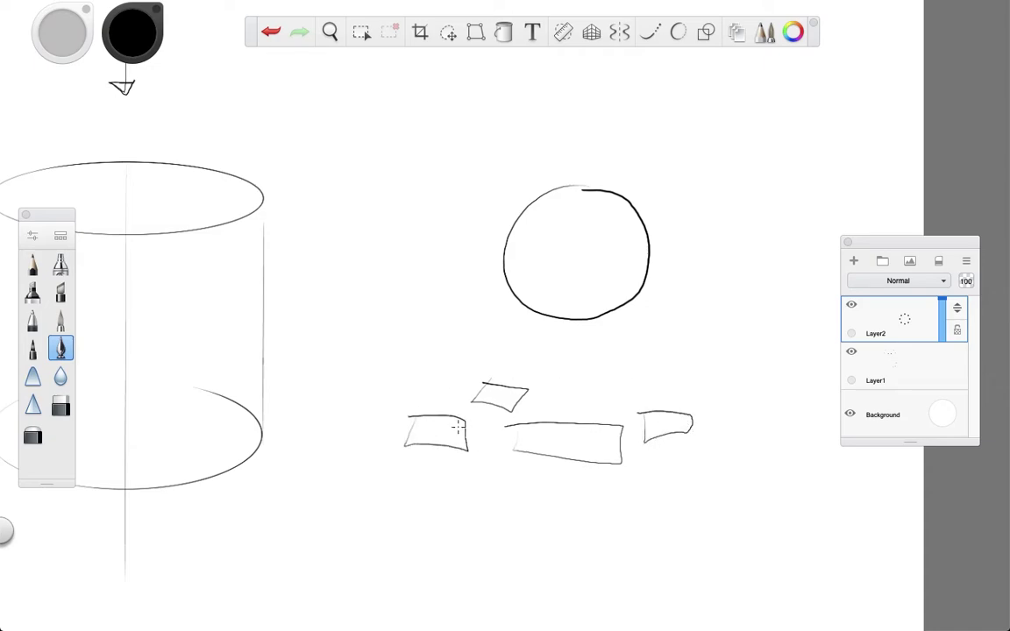
pyautogui.moveTo(743, 526)
pyautogui.mouseDown()
pyautogui.moveTo(778, 525)
pyautogui.moveTo(745, 524)
pyautogui.mouseUp()
pyautogui.moveTo(620, 415)
pyautogui.mouseDown()
pyautogui.moveTo(636, 389)
pyautogui.moveTo(610, 403)
pyautogui.mouseUp()
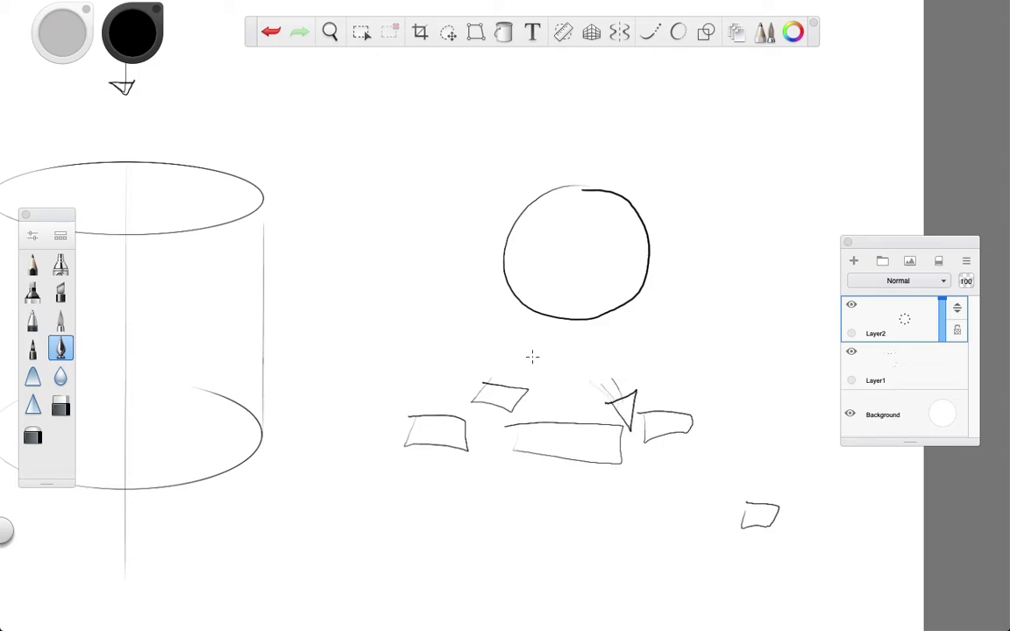
# Step: Sketch light lines linking the panels and arrow up to the circle, with short arcs along the circle's lower edge
pyautogui.moveTo(488, 391); pyautogui.dragTo(538, 317)
pyautogui.moveTo(521, 388); pyautogui.dragTo(555, 309)
pyautogui.moveTo(409, 416); pyautogui.dragTo(519, 309)
pyautogui.moveTo(605, 393); pyautogui.dragTo(602, 315)
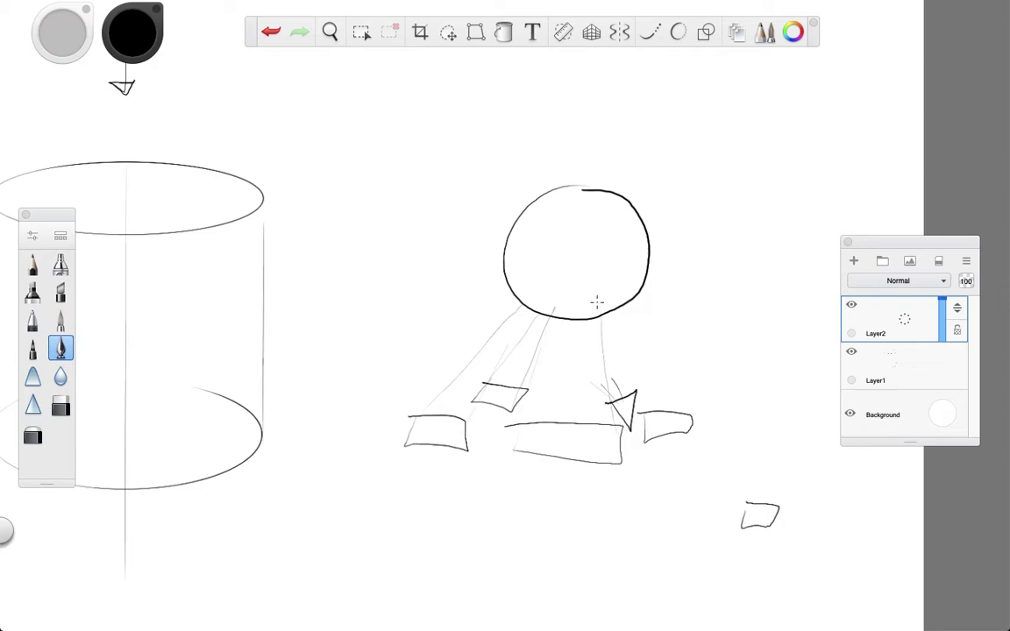
pyautogui.moveTo(618, 368); pyautogui.dragTo(625, 313)
pyautogui.moveTo(698, 411)
pyautogui.mouseDown()
pyautogui.moveTo(646, 333)
pyautogui.moveTo(633, 307)
pyautogui.mouseUp()
pyautogui.moveTo(735, 493); pyautogui.dragTo(656, 351)
pyautogui.moveTo(776, 494); pyautogui.dragTo(654, 285)
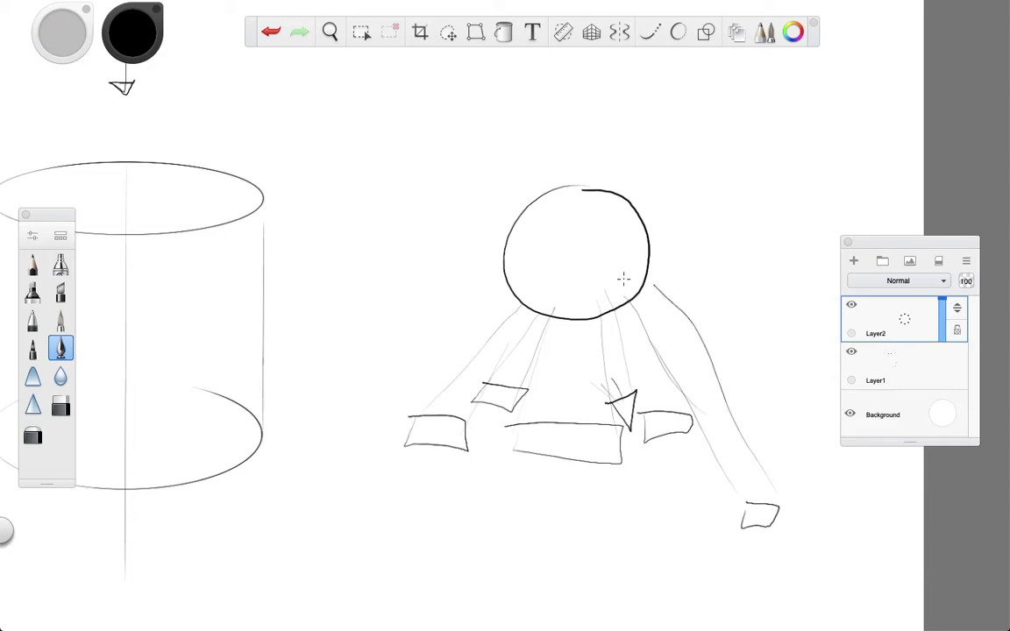
pyautogui.moveTo(521, 304)
pyautogui.mouseDown()
pyautogui.moveTo(609, 327)
pyautogui.moveTo(658, 288)
pyautogui.mouseUp()
# Step: Sketch a rectangular strip with dark and light hatched bands beside the circle, and an arrow pointing at the cylinder's lower side
pyautogui.moveTo(663, 188)
pyautogui.mouseDown()
pyautogui.moveTo(662, 225)
pyautogui.moveTo(804, 180)
pyautogui.mouseUp()
pyautogui.moveTo(663, 226); pyautogui.dragTo(789, 222)
pyautogui.moveTo(801, 182); pyautogui.dragTo(798, 225)
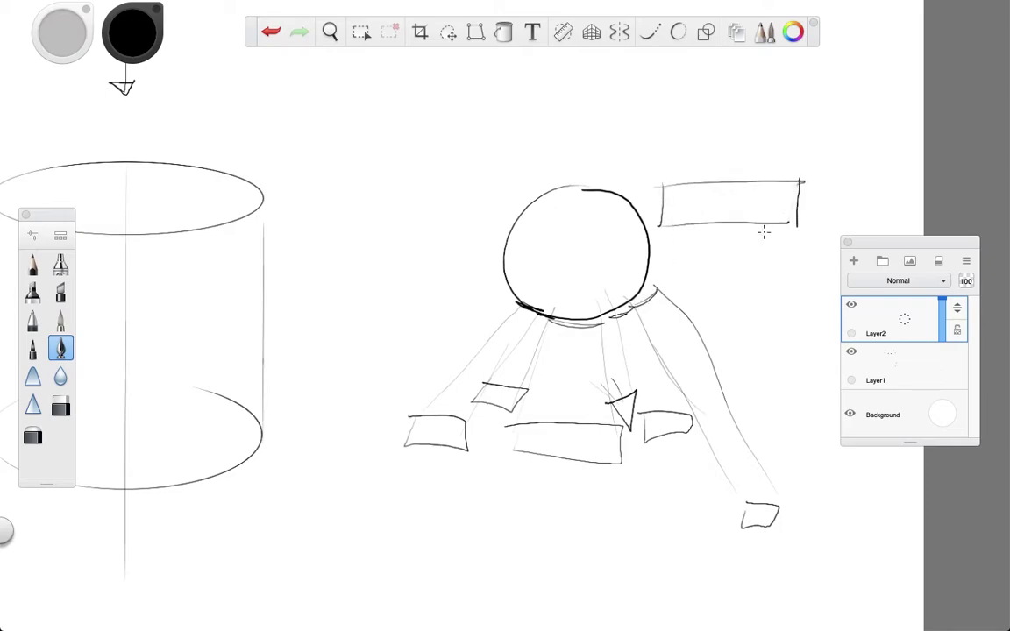
pyautogui.moveTo(263, 415); pyautogui.dragTo(326, 432)
pyautogui.moveTo(225, 394)
pyautogui.mouseDown()
pyautogui.moveTo(278, 401)
pyautogui.moveTo(239, 424)
pyautogui.mouseUp()
pyautogui.moveTo(677, 214)
pyautogui.mouseDown()
pyautogui.moveTo(697, 189)
pyautogui.moveTo(715, 216)
pyautogui.moveTo(727, 194)
pyautogui.moveTo(728, 220)
pyautogui.moveTo(746, 183)
pyautogui.moveTo(769, 204)
pyautogui.mouseUp()
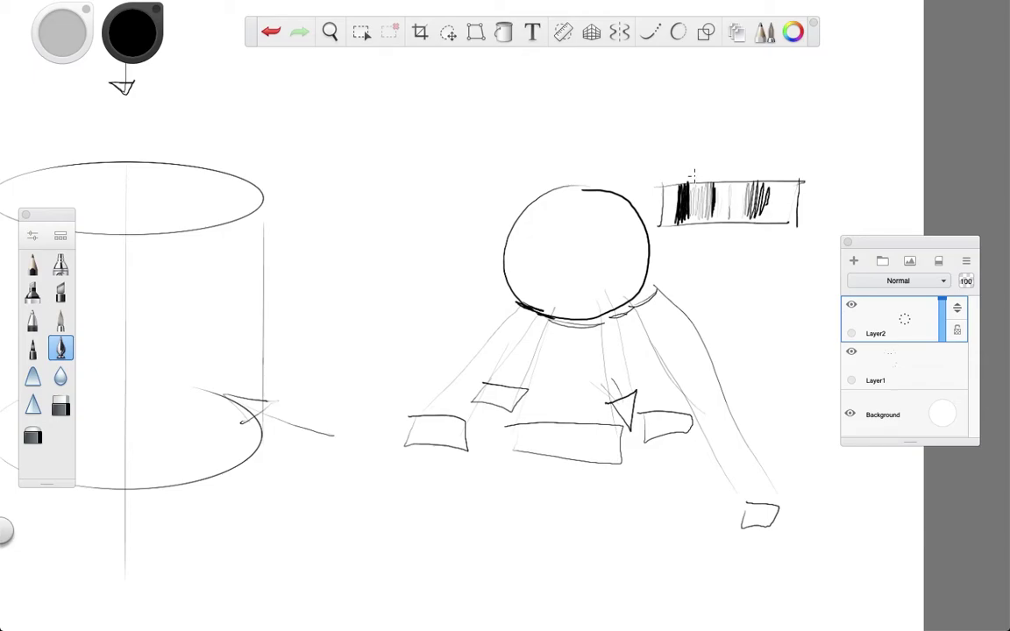
# Step: Circle the strip's darkest band and the rearmost panel, and mark other bands and panels with small arrows and a dot
pyautogui.moveTo(681, 178); pyautogui.dragTo(683, 183)
pyautogui.moveTo(496, 364); pyautogui.dragTo(501, 365)
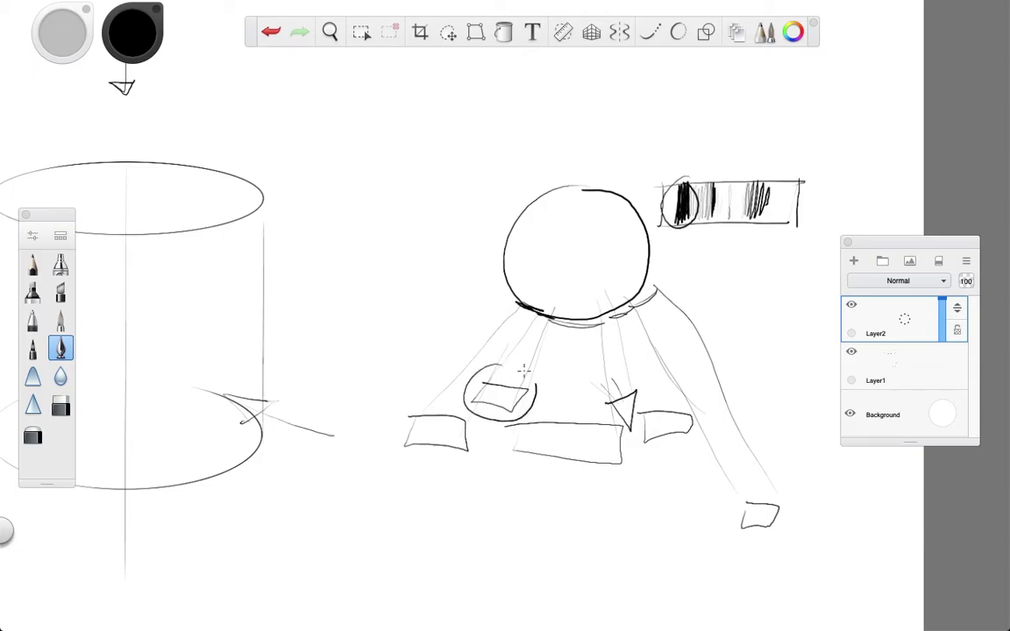
pyautogui.moveTo(562, 478); pyautogui.dragTo(561, 498)
pyautogui.moveTo(632, 455); pyautogui.dragTo(640, 518)
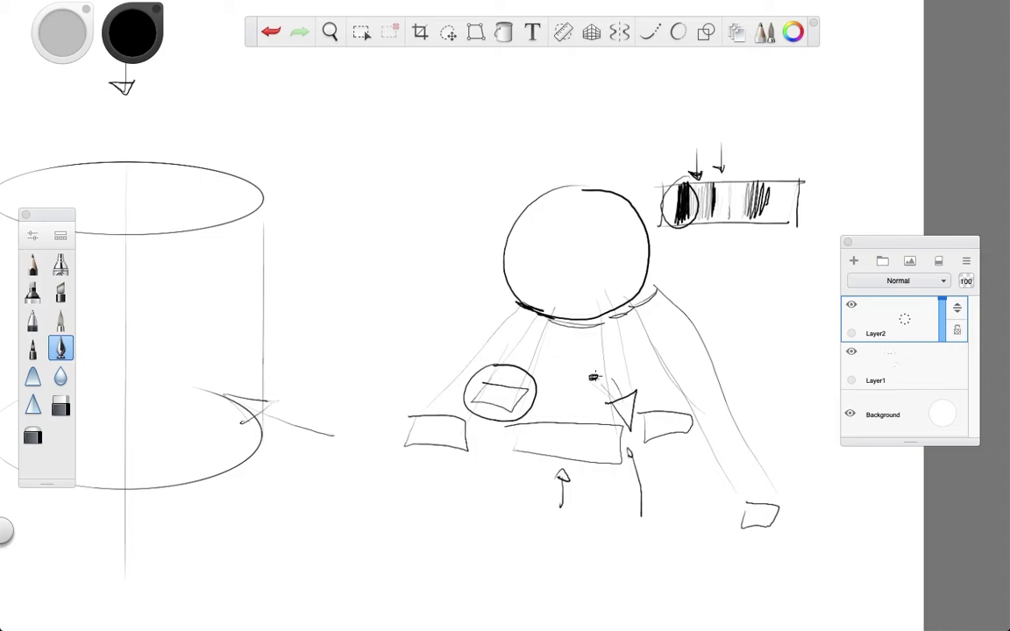
pyautogui.moveTo(587, 379); pyautogui.dragTo(584, 302)
pyautogui.moveTo(757, 128); pyautogui.dragTo(765, 166)
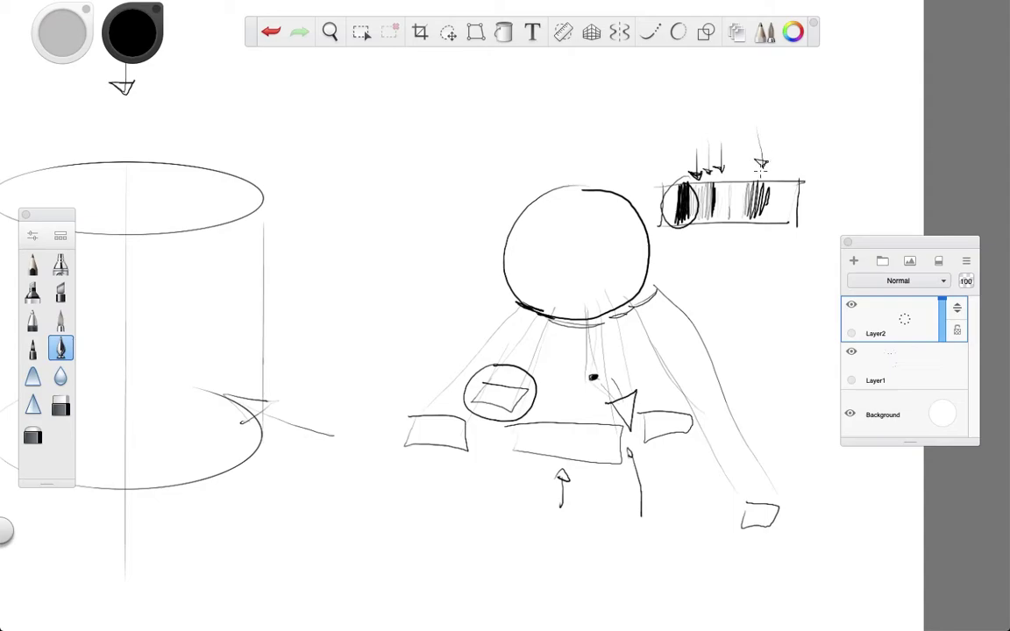
pyautogui.moveTo(676, 394); pyautogui.dragTo(751, 296)
# Step: Clear the explanatory sketches from the new layer and mark a small arrow below the cylinder's left side
pyautogui.moveTo(688, 156)
pyautogui.mouseDown()
pyautogui.moveTo(609, 135)
pyautogui.moveTo(225, 237)
pyautogui.moveTo(230, 245)
pyautogui.moveTo(225, 235)
pyautogui.mouseUp()
pyautogui.press('space')
pyautogui.moveTo(417, 343); pyautogui.dragTo(576, 352)
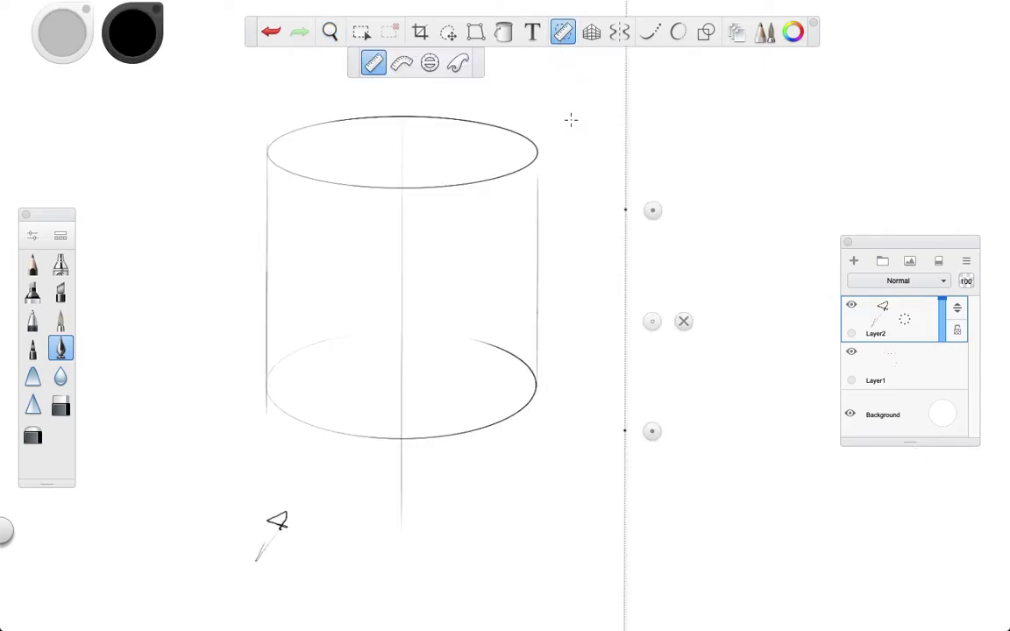
# Step: Draw four vertical ruler lines down the cylinder's left half, one near the edge and three close together beside the axis
pyautogui.moveTo(643, 337); pyautogui.dragTo(343, 342)
pyautogui.moveTo(316, 179); pyautogui.dragTo(317, 421)
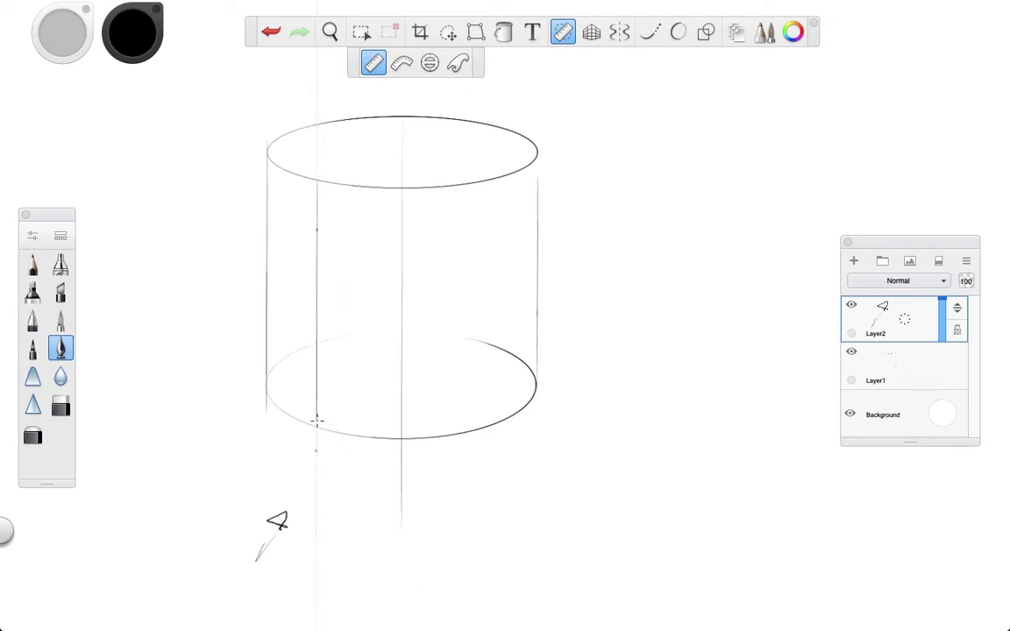
pyautogui.moveTo(357, 342); pyautogui.dragTo(398, 345)
pyautogui.moveTo(370, 185); pyautogui.dragTo(384, 437)
pyautogui.moveTo(398, 345)
pyautogui.mouseDown()
pyautogui.moveTo(423, 343)
pyautogui.moveTo(409, 343)
pyautogui.mouseUp()
pyautogui.moveTo(385, 187); pyautogui.dragTo(402, 459)
pyautogui.moveTo(414, 341); pyautogui.dragTo(393, 340)
pyautogui.moveTo(366, 181); pyautogui.dragTo(374, 443)
# Step: Draw two closely spaced vertical lines down the cylinder's right half with the ruler, and dismiss the ruler
pyautogui.moveTo(392, 339); pyautogui.dragTo(511, 317)
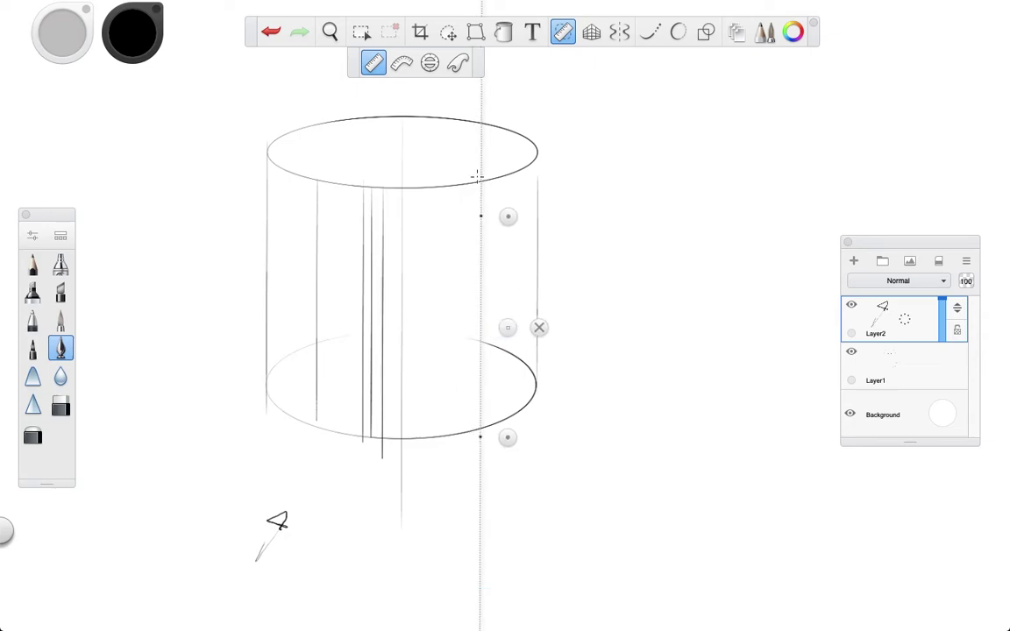
pyautogui.moveTo(477, 178); pyautogui.dragTo(481, 429)
pyautogui.moveTo(514, 327); pyautogui.dragTo(520, 327)
pyautogui.moveTo(490, 186); pyautogui.dragTo(489, 431)
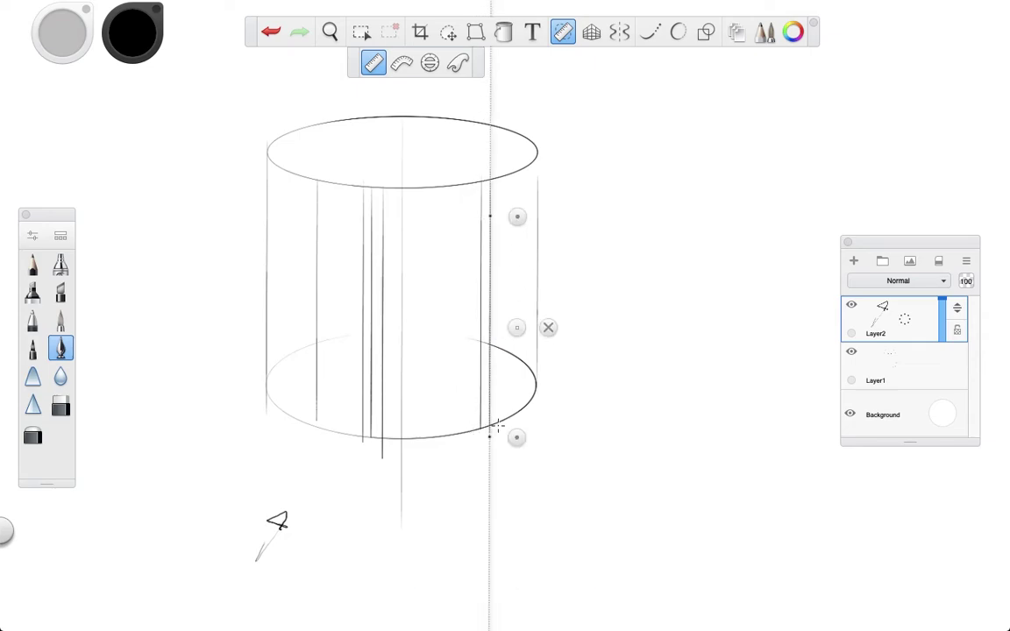
pyautogui.click(549, 328)
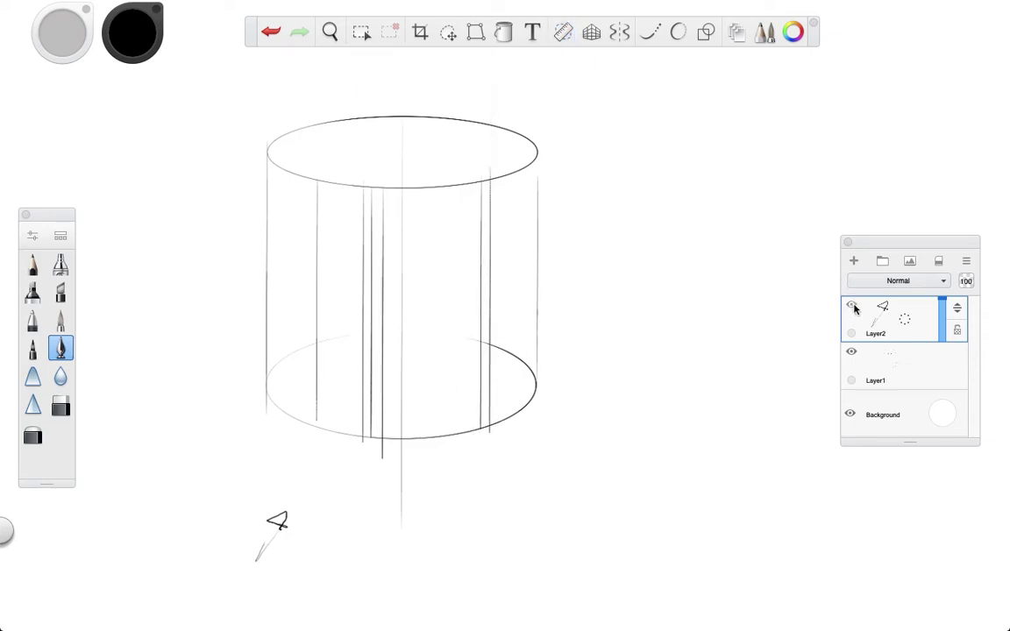
# Step: Erase the small arrow below the cylinder and add another new layer above the line work
pyautogui.click(60, 406)
pyautogui.moveTo(281, 516); pyautogui.dragTo(257, 560)
pyautogui.press('e')
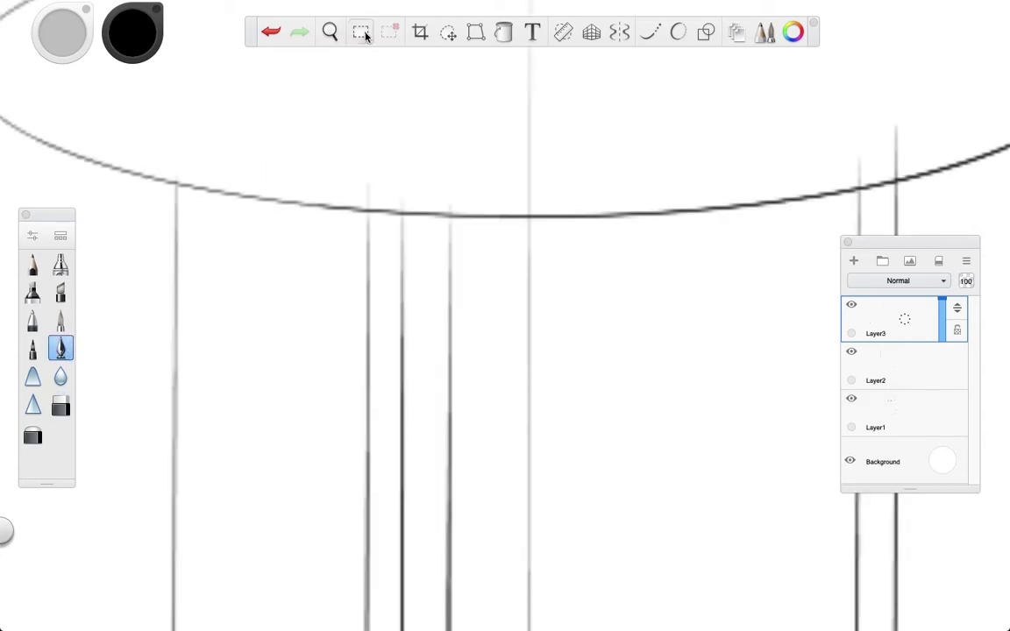
# Step: Trace the top, right and bottom edges of the wide band beside the cylinder's axis with the polyline selection
pyautogui.click(361, 32)
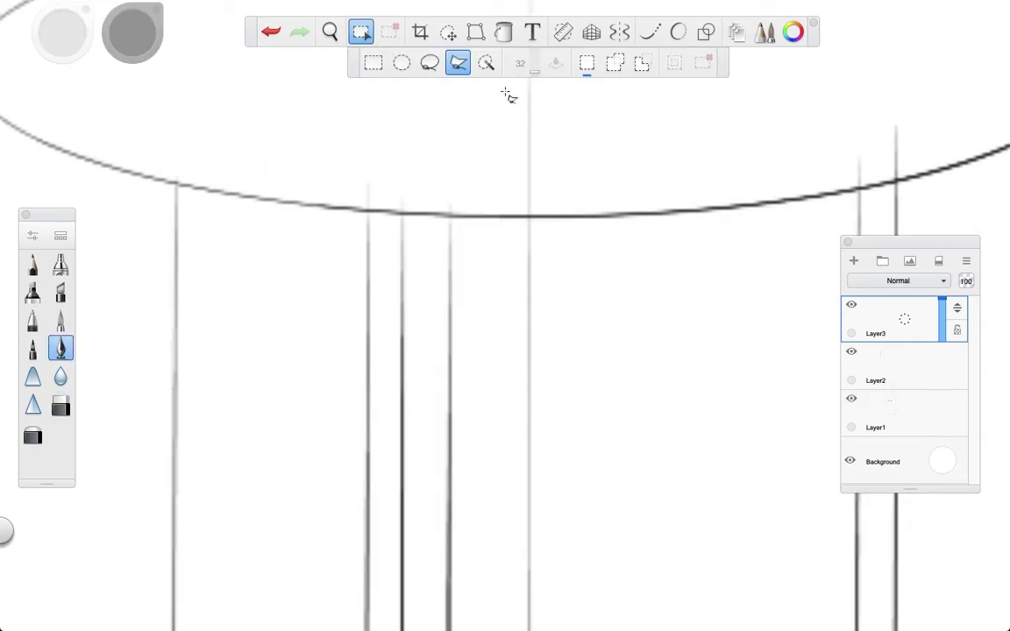
pyautogui.moveTo(370, 211); pyautogui.dragTo(451, 217)
pyautogui.press('space')
pyautogui.moveTo(455, 405); pyautogui.dragTo(447, 204)
pyautogui.click(439, 357)
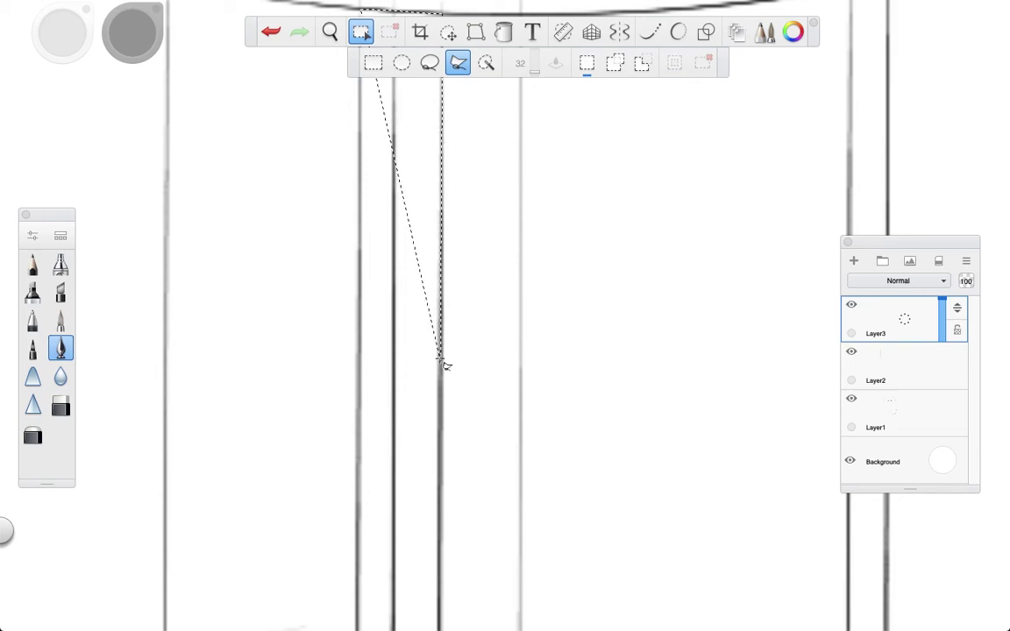
pyautogui.press('space')
pyautogui.moveTo(427, 491); pyautogui.dragTo(385, 212)
pyautogui.moveTo(376, 425); pyautogui.dragTo(363, 232)
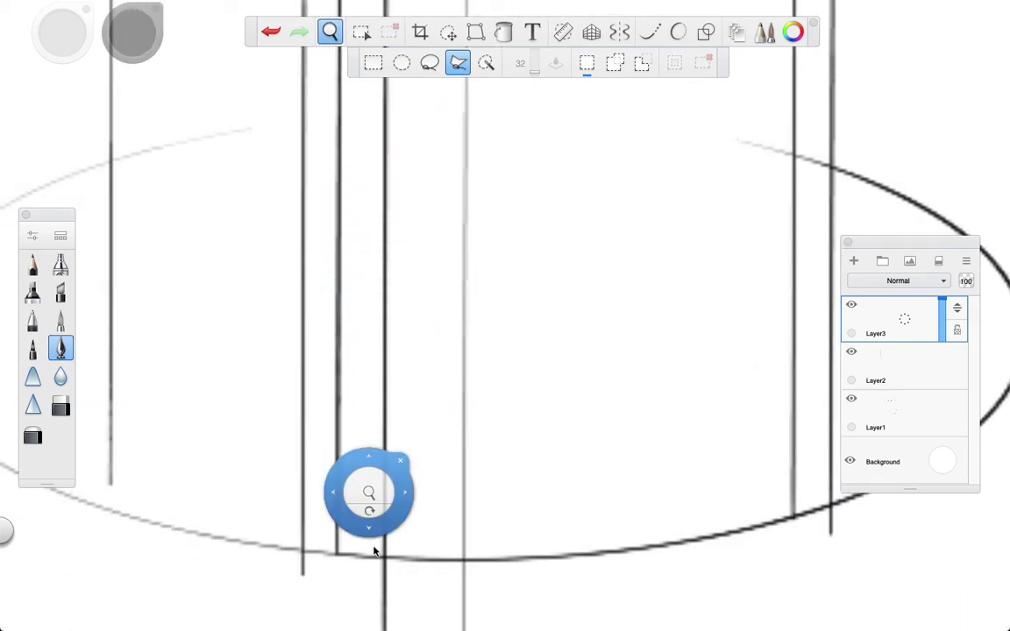
pyautogui.moveTo(390, 565); pyautogui.dragTo(309, 559)
pyautogui.click(304, 553)
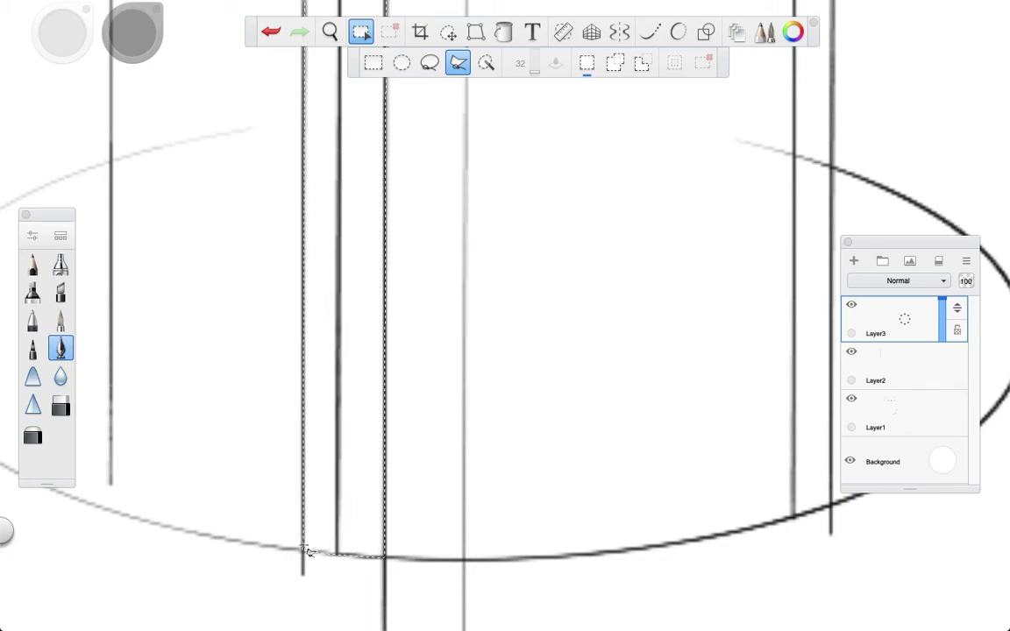
# Step: Carry the selection up the wide band's left line and close it at the upper ellipse
pyautogui.press('space')
pyautogui.moveTo(324, 303); pyautogui.dragTo(306, 556)
pyautogui.moveTo(314, 257); pyautogui.dragTo(311, 535)
pyautogui.moveTo(302, 263); pyautogui.dragTo(319, 496)
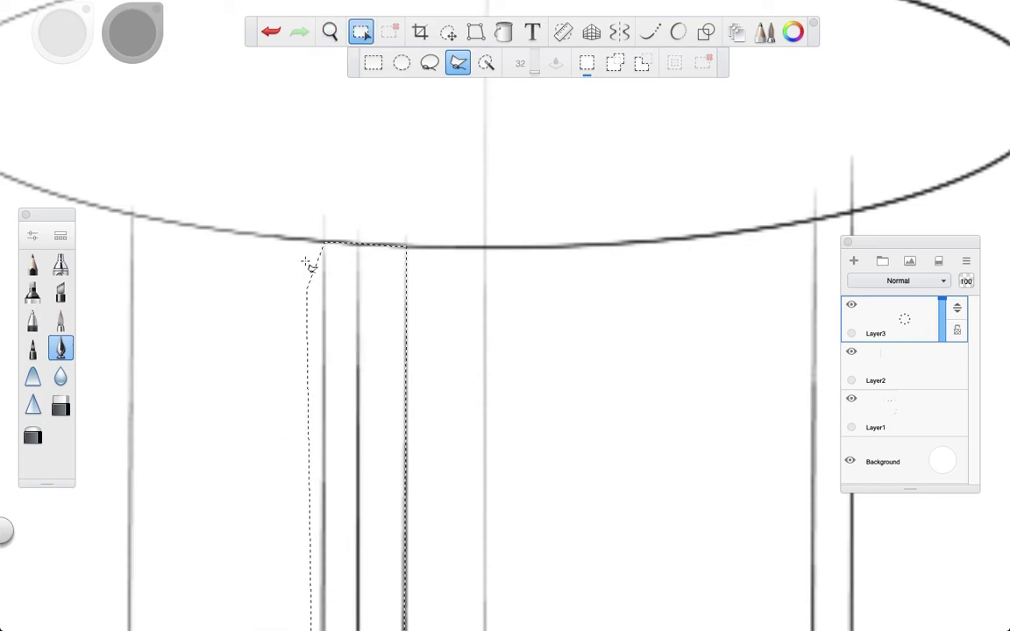
pyautogui.click(325, 242)
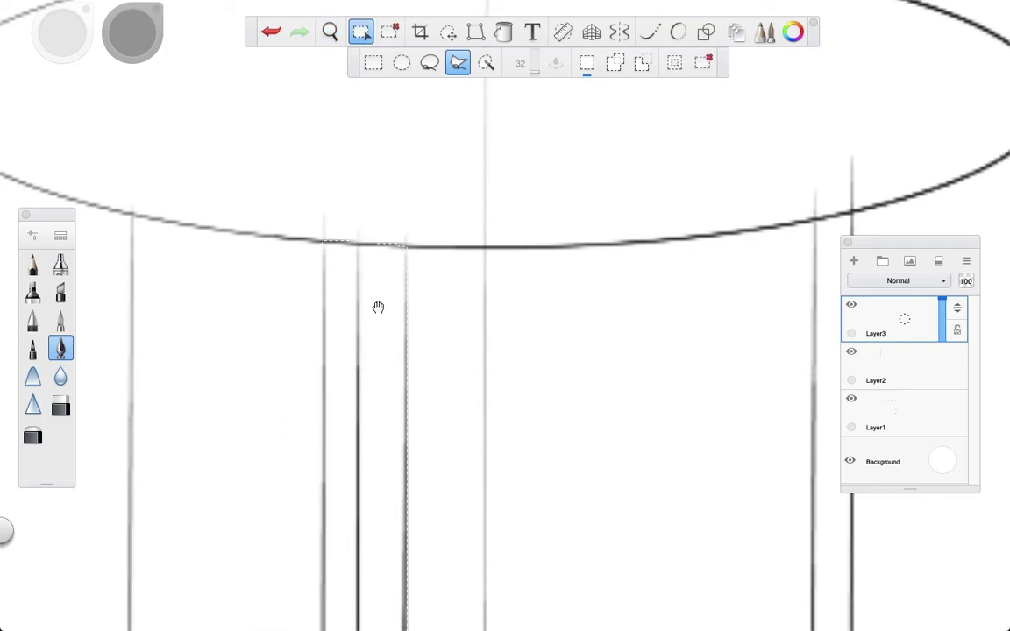
pyautogui.press('space')
pyautogui.moveTo(471, 329); pyautogui.dragTo(401, 315)
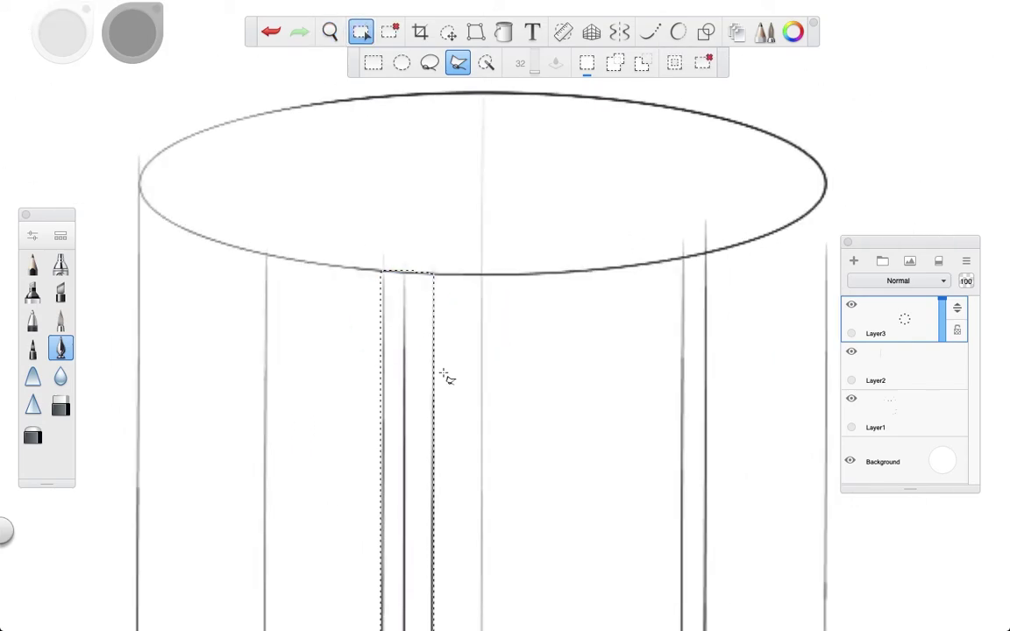
# Step: Flood-fill the selected wide band with solid black and clear the selection
pyautogui.click(505, 32)
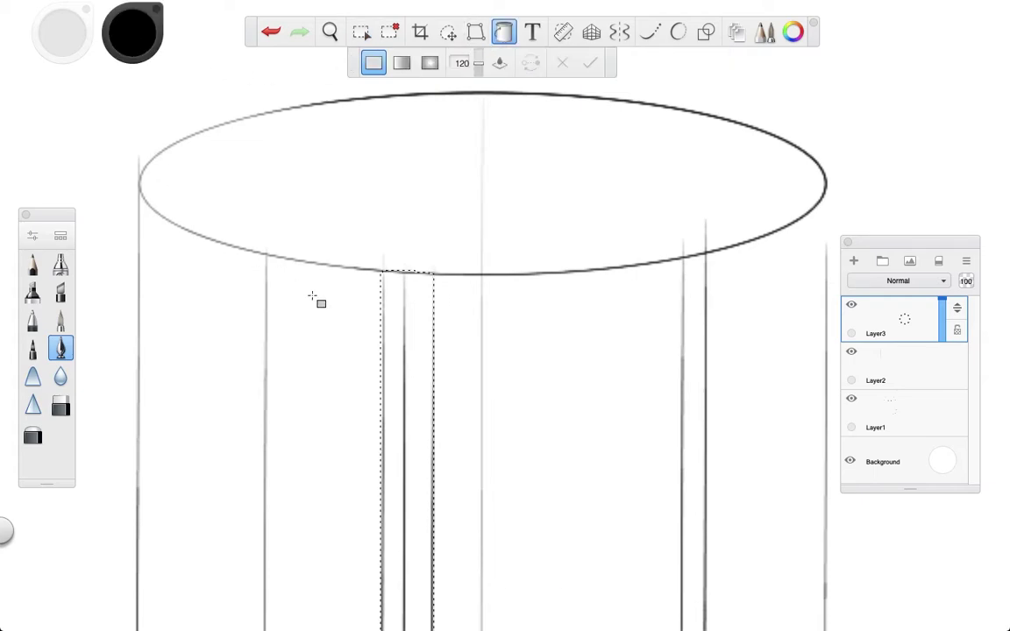
pyautogui.click(413, 335)
pyautogui.press('space')
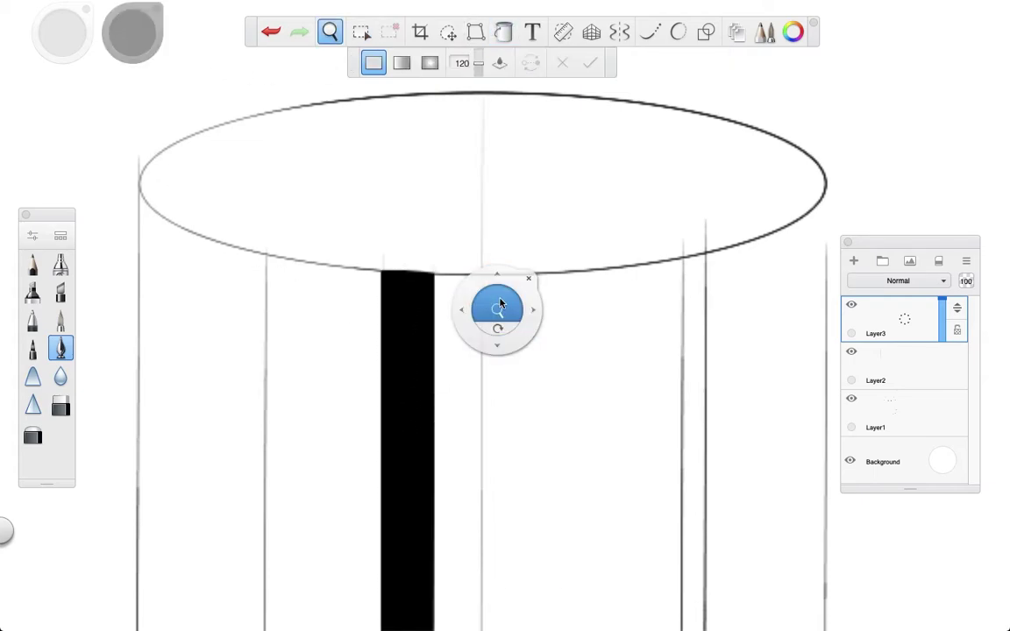
pyautogui.moveTo(501, 306); pyautogui.dragTo(437, 310)
pyautogui.moveTo(381, 417); pyautogui.dragTo(278, 299)
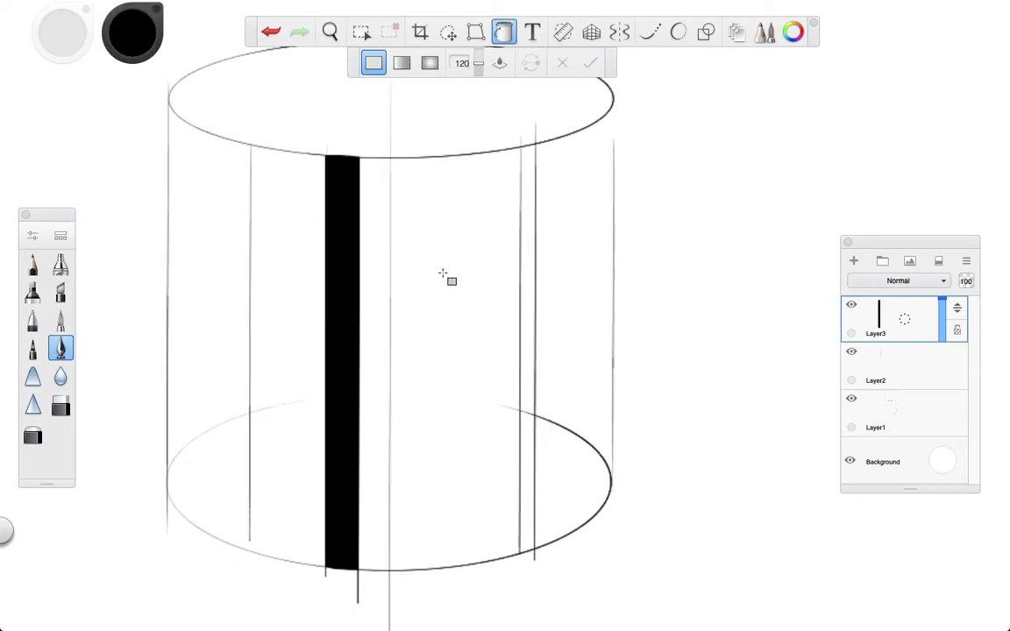
# Step: Select the narrow band between the two vertical lines on the cylinder's right half, bounded by both ellipses
pyautogui.press('space')
pyautogui.moveTo(544, 175); pyautogui.dragTo(394, 265)
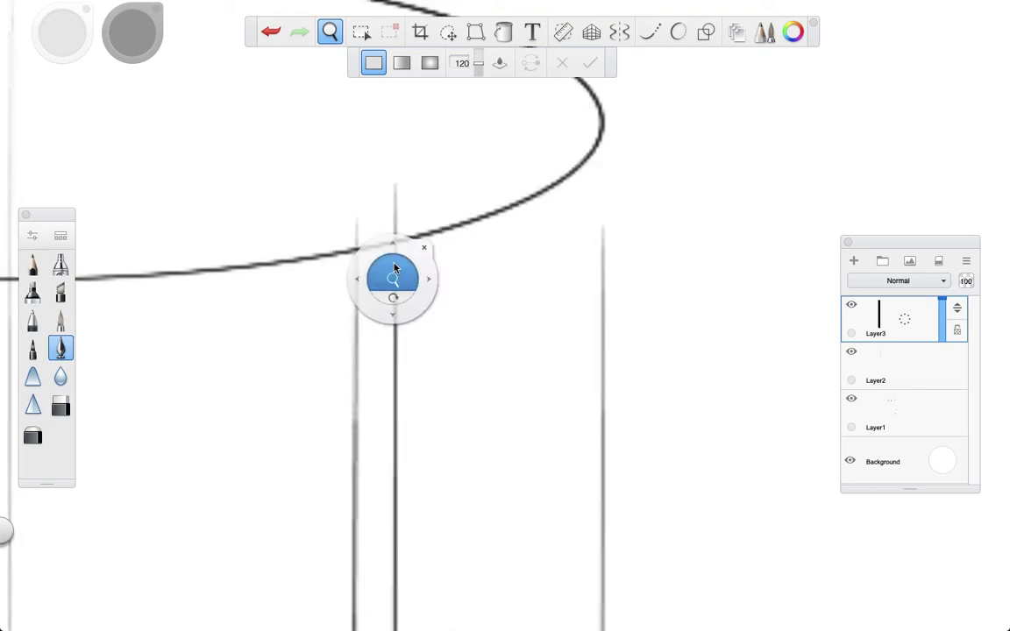
pyautogui.click(362, 33)
pyautogui.click(395, 242)
pyautogui.press('space')
pyautogui.moveTo(397, 534); pyautogui.dragTo(326, 70)
pyautogui.click(286, 410)
pyautogui.press('space')
pyautogui.moveTo(274, 131); pyautogui.dragTo(319, 605)
pyautogui.click(332, 218)
# Step: Flood-fill the narrow right band with solid black and deselect it
pyautogui.click(505, 33)
pyautogui.click(349, 351)
pyautogui.press('super+d')
pyautogui.press('space')
pyautogui.moveTo(472, 364); pyautogui.dragTo(428, 294)
# Step: Add a layer below the black bands and outline the top and right edges of the panel between them
pyautogui.click(872, 358)
pyautogui.click(856, 261)
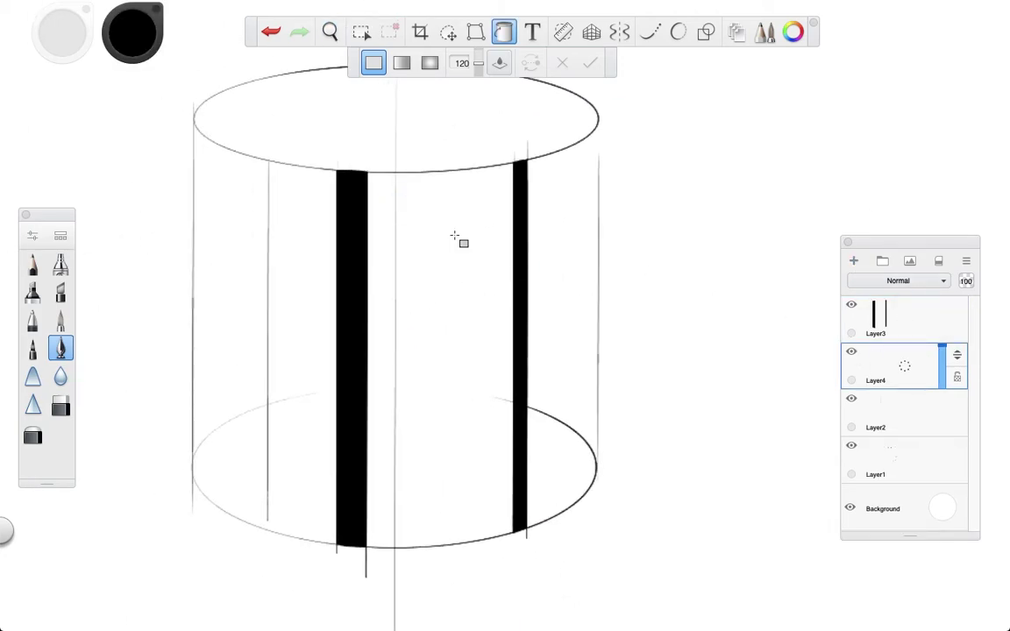
pyautogui.press('space')
pyautogui.moveTo(429, 186); pyautogui.dragTo(235, 303)
pyautogui.click(361, 35)
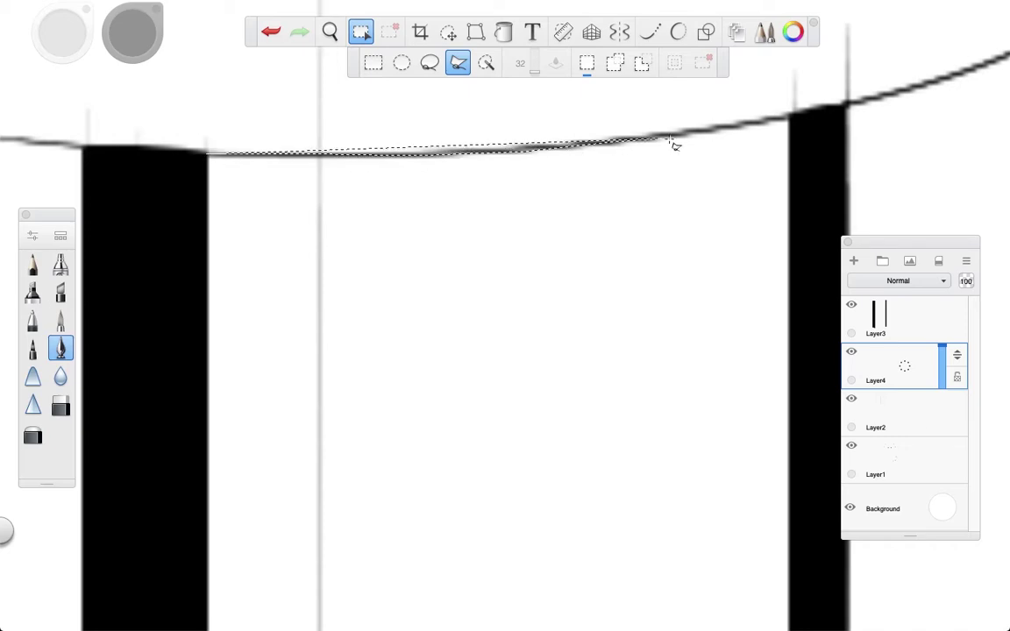
pyautogui.click(791, 116)
pyautogui.press('space')
pyautogui.moveTo(622, 579); pyautogui.dragTo(452, 216)
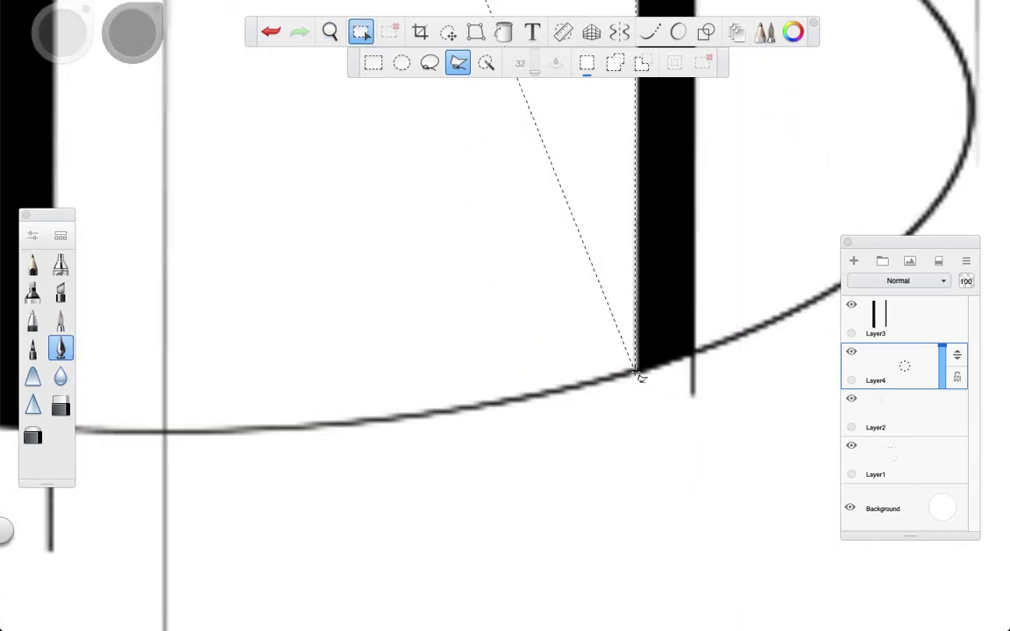
# Step: Continue the selection along the lower ellipse and up the wide band's edge, closing it around the middle panel
pyautogui.press('space')
pyautogui.moveTo(490, 370); pyautogui.dragTo(483, 329)
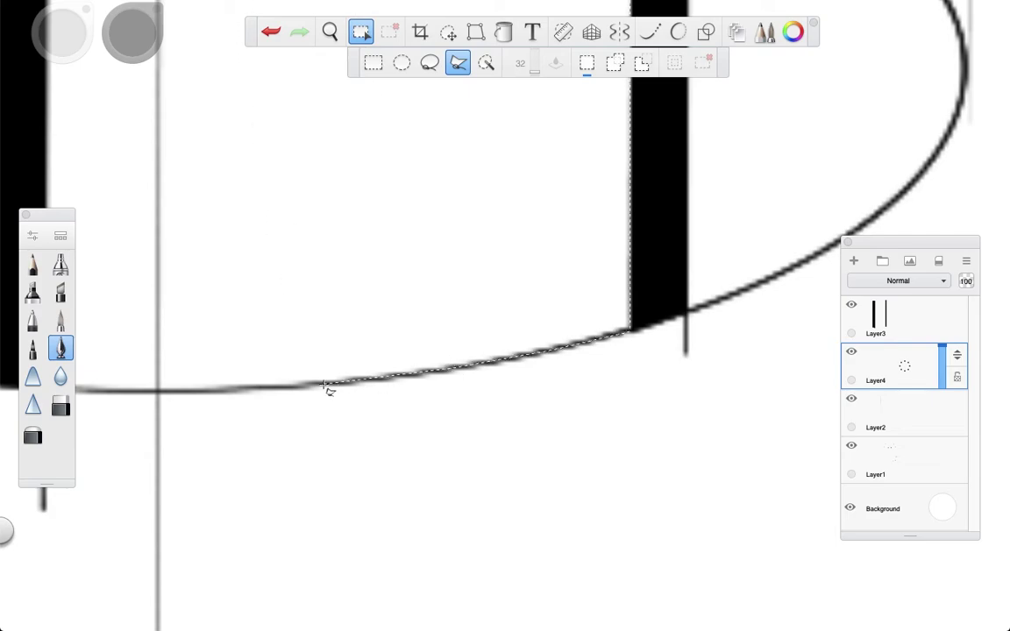
pyautogui.click(323, 384)
pyautogui.press('space')
pyautogui.moveTo(248, 372); pyautogui.dragTo(433, 363)
pyautogui.press('space')
pyautogui.moveTo(225, 249)
pyautogui.mouseDown()
pyautogui.moveTo(257, 286)
pyautogui.moveTo(287, 292)
pyautogui.mouseUp()
# Step: Set the colour to a dark grey of 15% luminance and fill the middle panel with it
pyautogui.click(504, 31)
pyautogui.moveTo(136, 37)
pyautogui.mouseDown()
pyautogui.moveTo(140, 12)
pyautogui.moveTo(258, 200)
pyautogui.moveTo(252, 211)
pyautogui.moveTo(253, 190)
pyautogui.mouseUp()
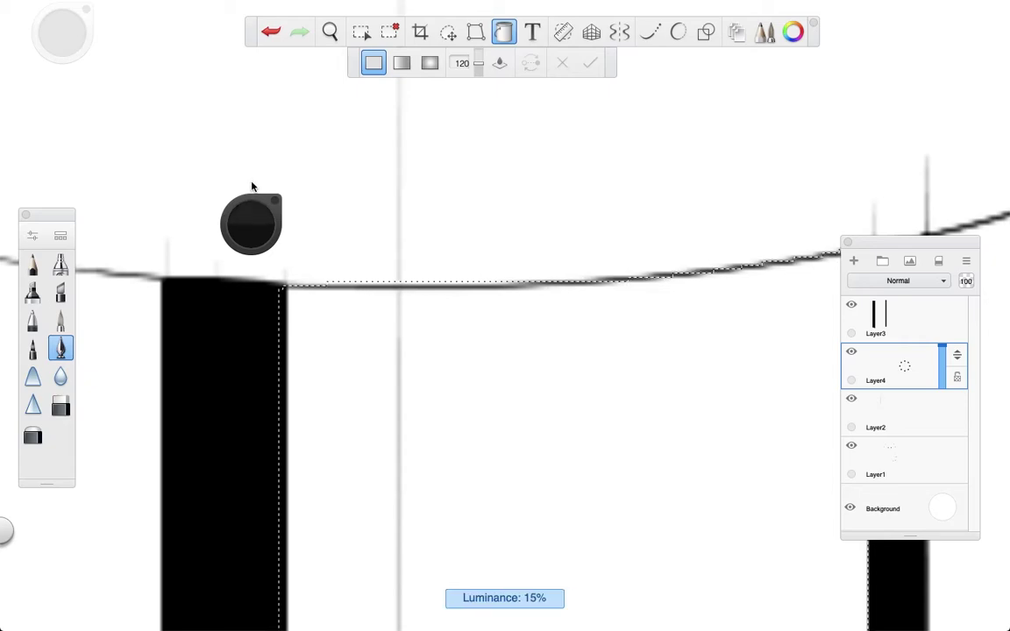
pyautogui.click(359, 298)
pyautogui.press('space')
pyautogui.moveTo(392, 290); pyautogui.dragTo(341, 303)
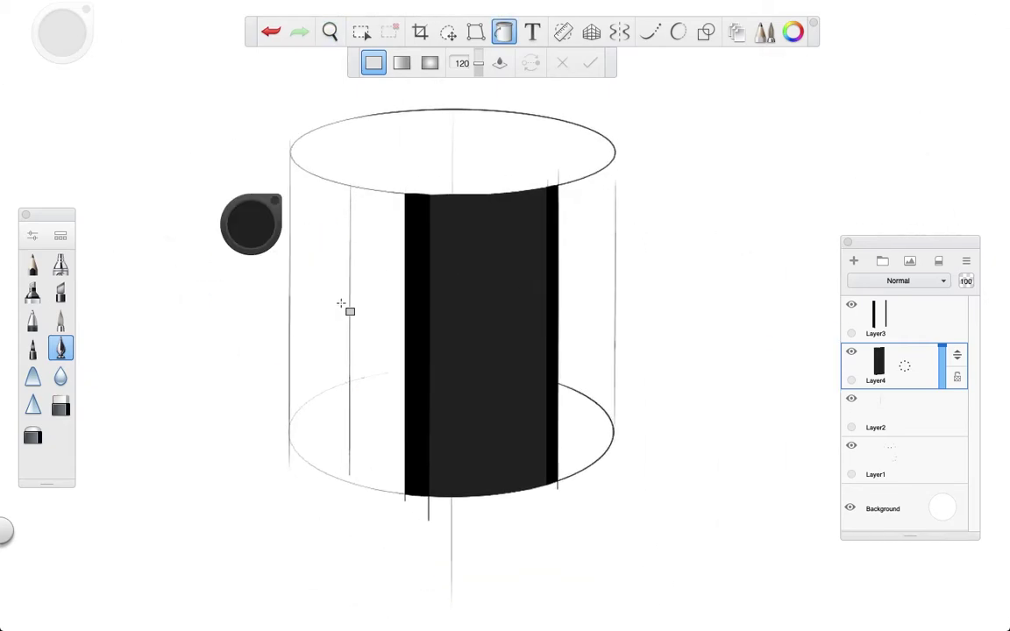
# Step: Add a layer above the dark panel and outline the lower curve of the cylinder's outer right section
pyautogui.click(854, 261)
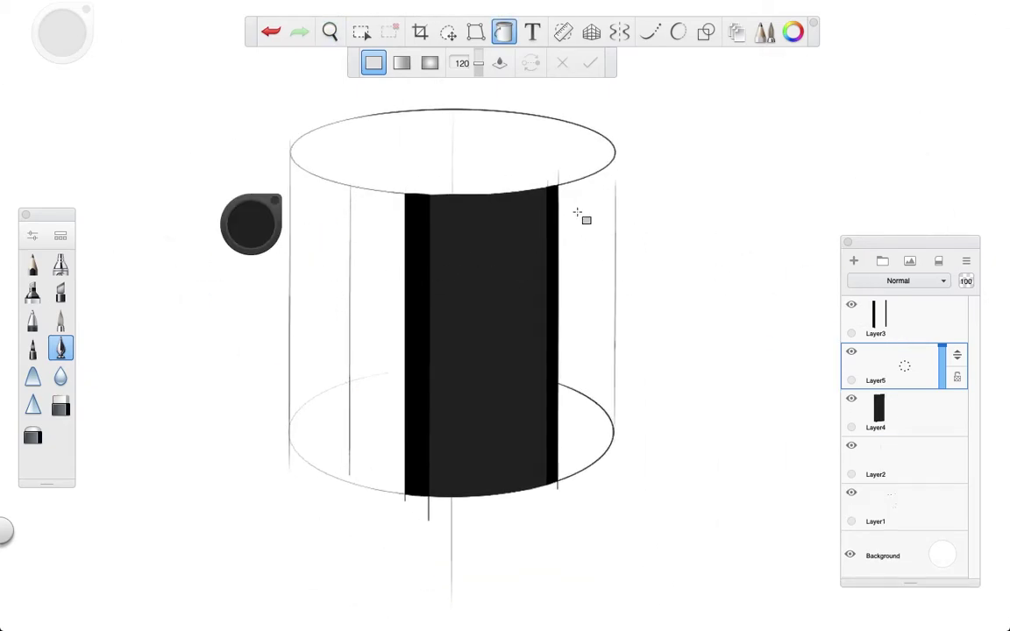
pyautogui.press('space')
pyautogui.moveTo(473, 215); pyautogui.dragTo(516, 309)
pyautogui.press('space')
pyautogui.moveTo(345, 359); pyautogui.dragTo(340, 187)
pyautogui.click(363, 33)
pyautogui.press('space')
pyautogui.moveTo(304, 447); pyautogui.dragTo(375, 343)
pyautogui.click(285, 436)
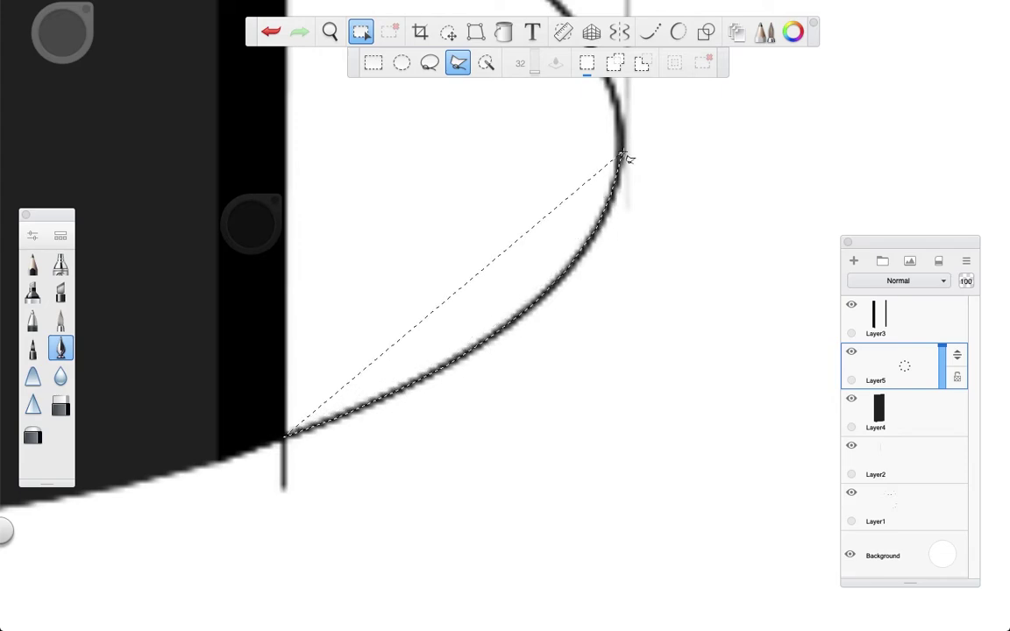
# Step: Continue the selection up the cylinder's right edge and along the upper ellipse, closing it around the outer right section
pyautogui.press('space')
pyautogui.moveTo(626, 107); pyautogui.dragTo(555, 415)
pyautogui.click(556, 175)
pyautogui.press('space')
pyautogui.moveTo(512, 189); pyautogui.dragTo(474, 458)
pyautogui.moveTo(430, 150); pyautogui.dragTo(438, 433)
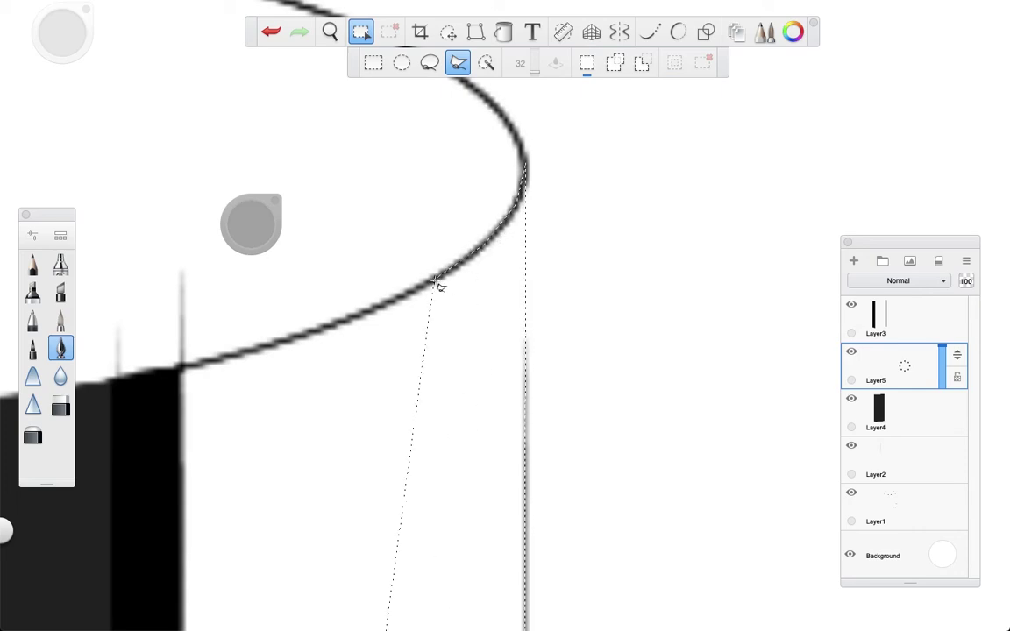
pyautogui.moveTo(184, 376); pyautogui.dragTo(219, 455)
pyautogui.scroll(-5, 400, 252)
pyautogui.press('space')
pyautogui.moveTo(423, 167); pyautogui.dragTo(458, 304)
# Step: Change the colour to mid grey, fill the outer right section and deselect it
pyautogui.click(506, 35)
pyautogui.moveTo(252, 231); pyautogui.dragTo(258, 200)
pyautogui.click(486, 216)
pyautogui.press('super+d')
pyautogui.press('space')
pyautogui.moveTo(521, 293); pyautogui.dragTo(575, 267)
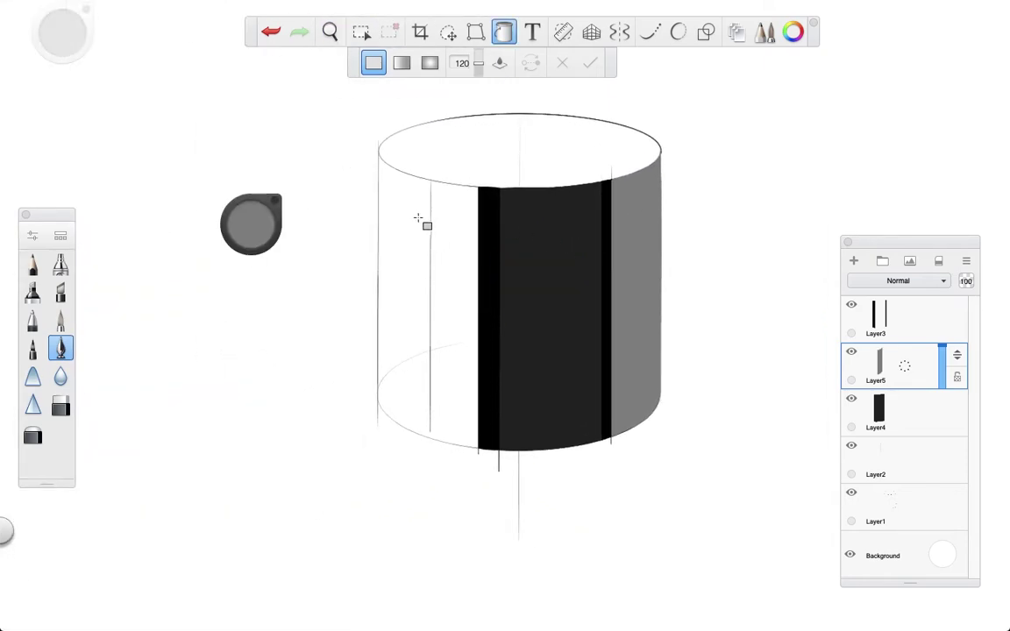
# Step: Outline the outer left section along the upper ellipse and down its inner vertical line
pyautogui.press('space')
pyautogui.moveTo(360, 231); pyautogui.dragTo(521, 242)
pyautogui.press('space')
pyautogui.moveTo(455, 5); pyautogui.dragTo(447, 269)
pyautogui.click(362, 34)
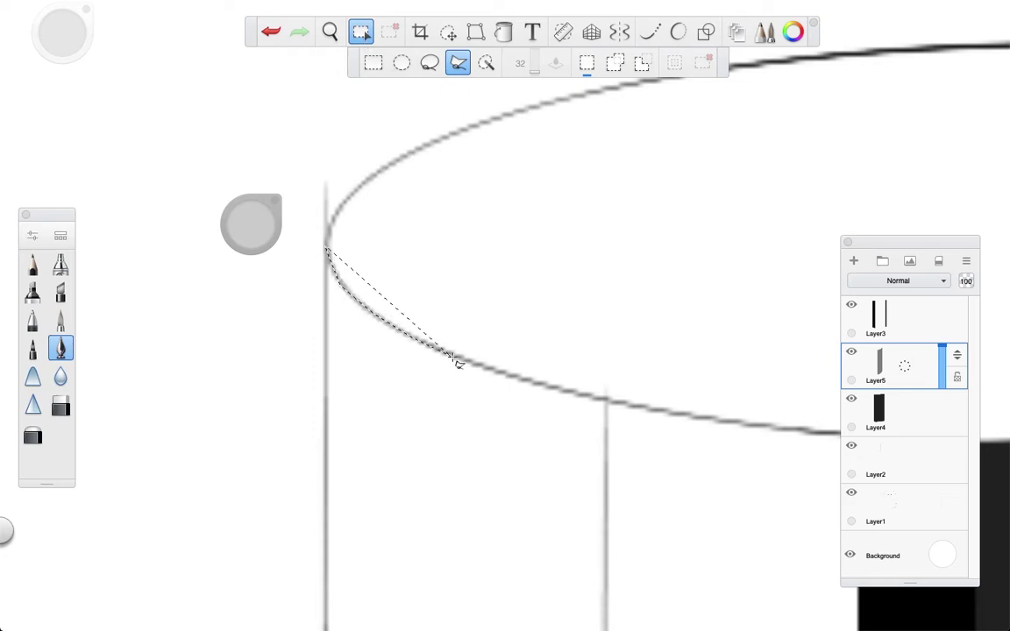
pyautogui.press('space')
pyautogui.moveTo(518, 395); pyautogui.dragTo(450, 70)
pyautogui.moveTo(469, 434); pyautogui.dragTo(383, 195)
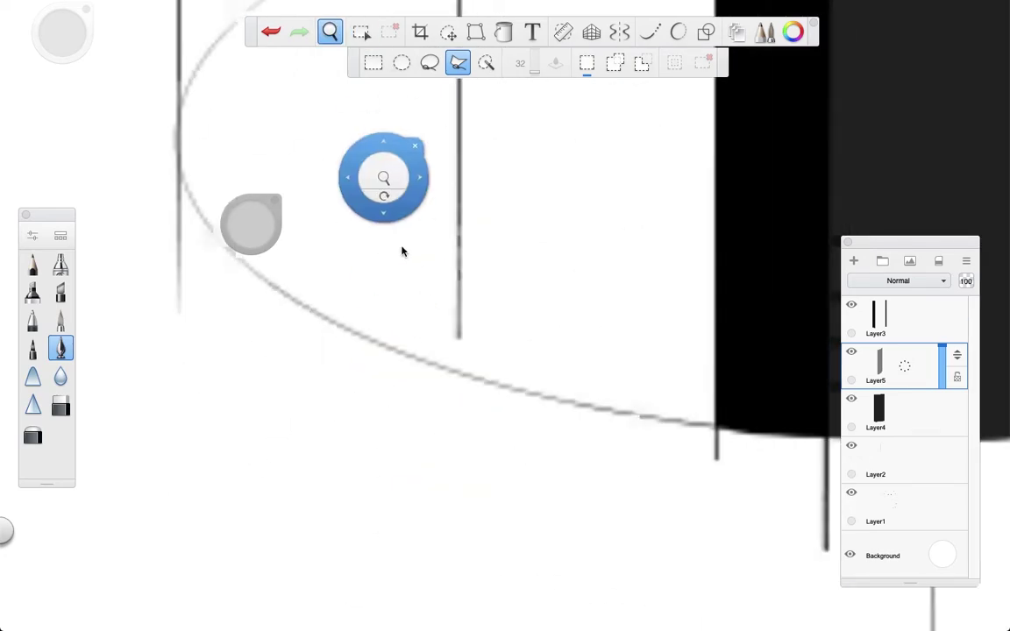
# Step: Continue the selection along the lower ellipse and up the cylinder's left edge, closing it around the outer left section
pyautogui.click(458, 376)
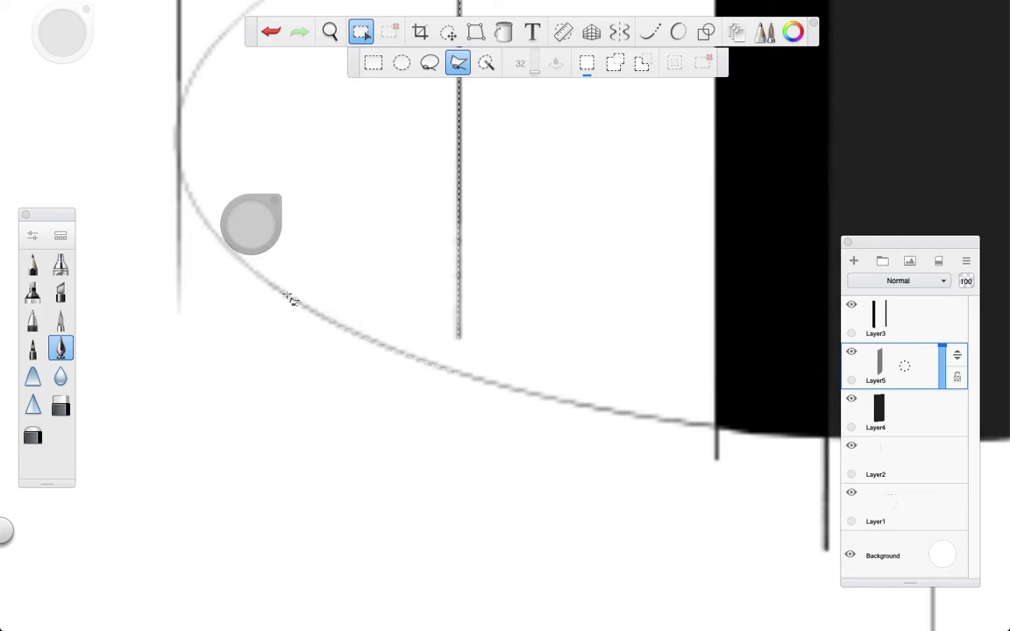
pyautogui.moveTo(289, 299); pyautogui.dragTo(448, 380)
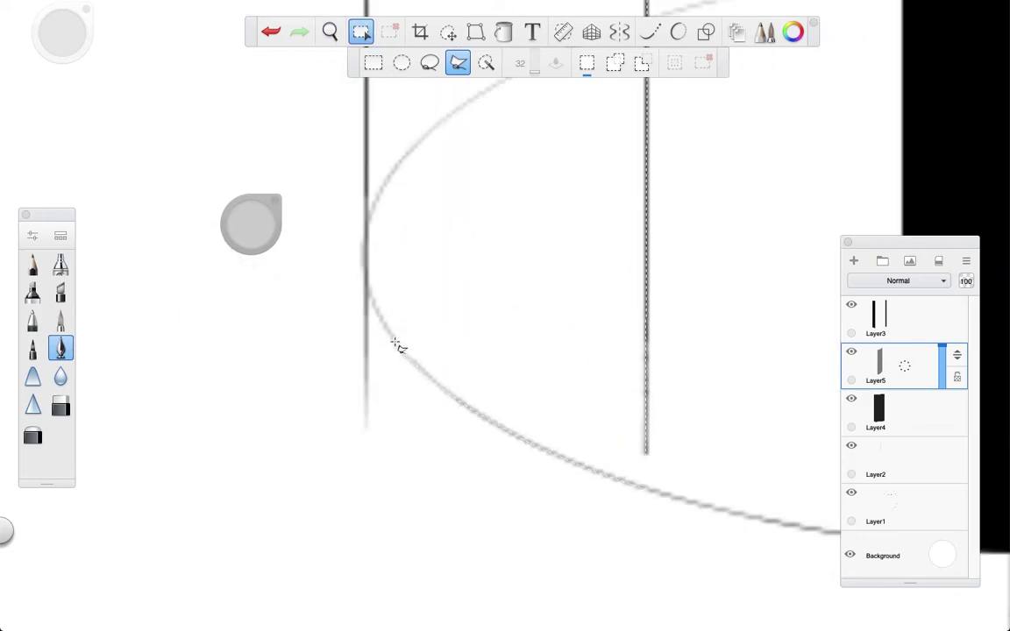
pyautogui.press('space')
pyautogui.moveTo(366, 287); pyautogui.dragTo(373, 561)
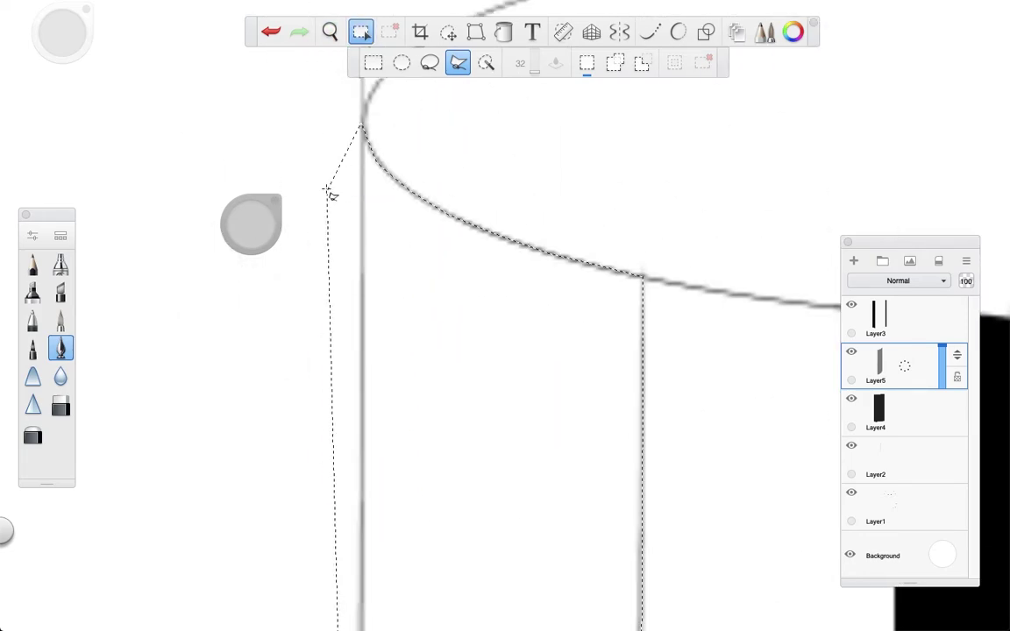
pyautogui.doubleClick(357, 158)
# Step: Fill the outer left section with the same mid grey and deselect it
pyautogui.click(502, 32)
pyautogui.click(499, 316)
pyautogui.press('super+d')
pyautogui.press('space')
pyautogui.moveTo(506, 317); pyautogui.dragTo(545, 253)
# Step: Place a vertical ruler just right of the axis and airbrush a soft light-grey highlight over the dark panel
pyautogui.moveTo(607, 241); pyautogui.dragTo(383, 161)
pyautogui.moveTo(404, 158); pyautogui.dragTo(372, 163)
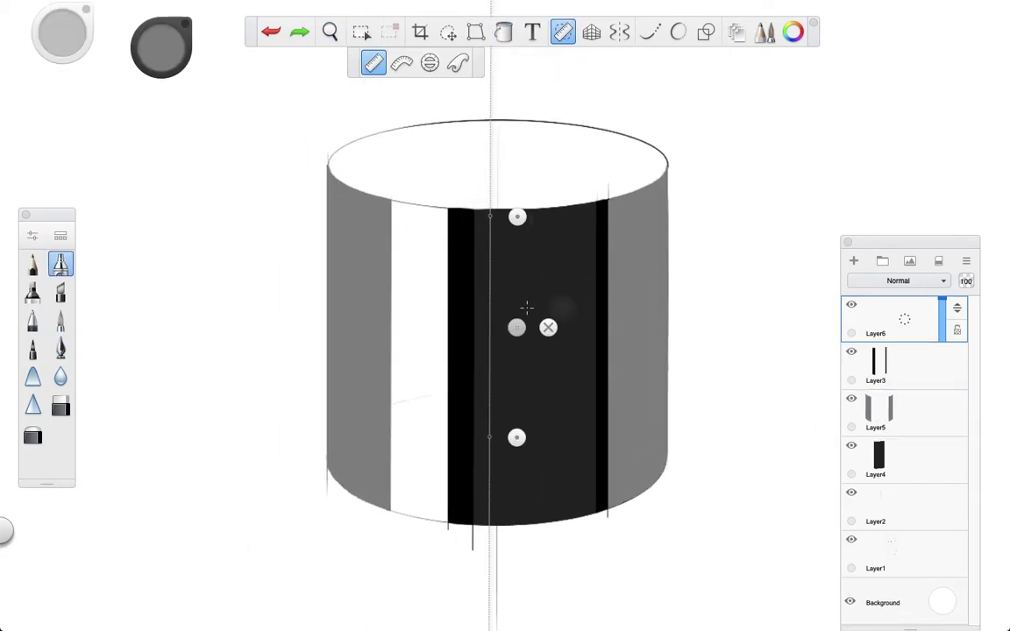
pyautogui.moveTo(516, 327); pyautogui.dragTo(549, 329)
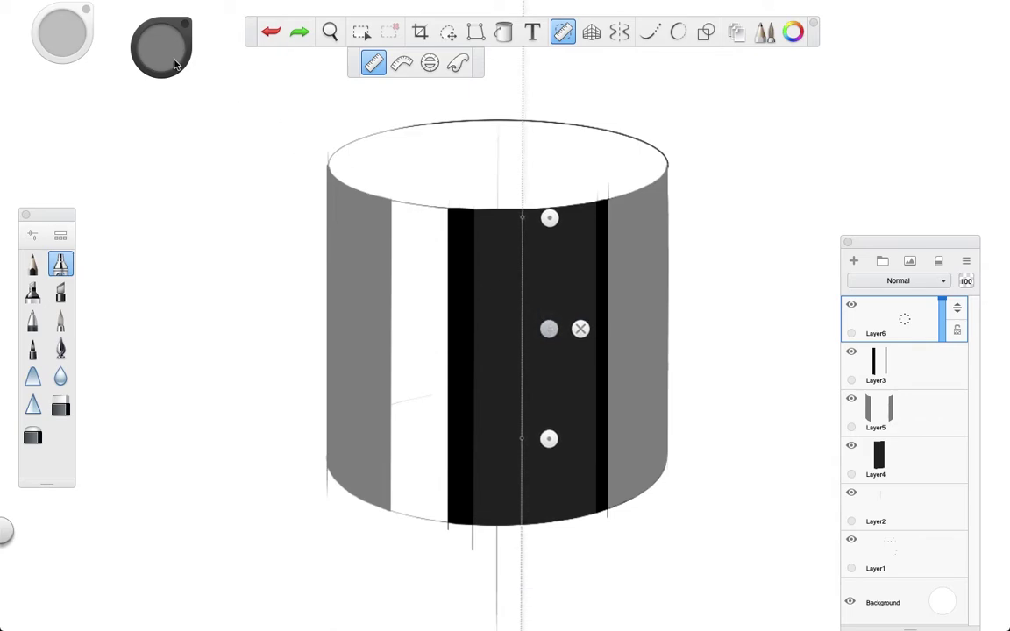
pyautogui.moveTo(164, 22)
pyautogui.mouseDown()
pyautogui.moveTo(205, 207)
pyautogui.moveTo(182, 173)
pyautogui.mouseUp()
pyautogui.moveTo(526, 136)
pyautogui.mouseDown()
pyautogui.moveTo(527, 570)
pyautogui.moveTo(528, 109)
pyautogui.mouseUp()
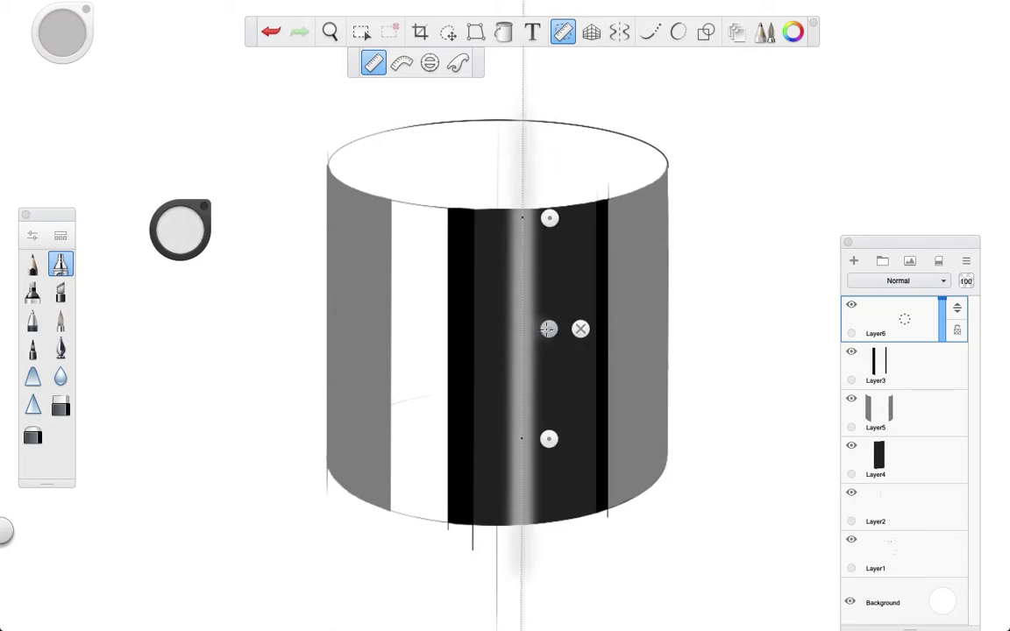
# Step: Airbrush two mid-grey vertical ruler strokes, one just left of the highlight and one nearer the narrow black band
pyautogui.moveTo(549, 329); pyautogui.dragTo(535, 330)
pyautogui.moveTo(173, 240); pyautogui.dragTo(193, 374)
pyautogui.moveTo(508, 198); pyautogui.dragTo(501, 165)
pyautogui.moveTo(534, 330); pyautogui.dragTo(590, 329)
pyautogui.moveTo(563, 167); pyautogui.dragTo(572, 569)
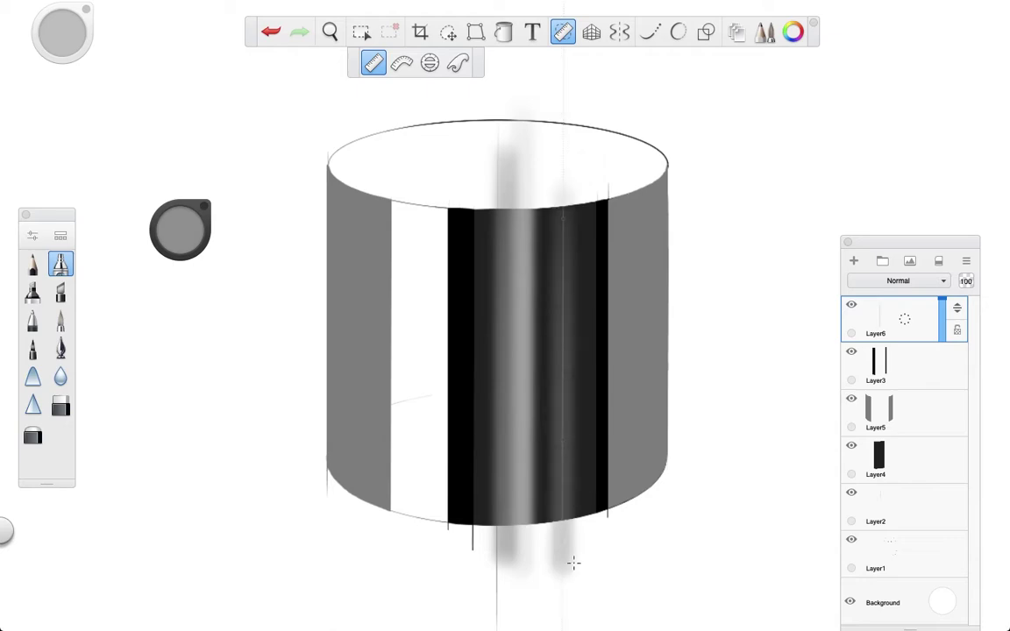
# Step: Set the airbrush to black at size 5.0 and soften both edges of the narrow black band with ruler strokes
pyautogui.moveTo(589, 329)
pyautogui.mouseDown()
pyautogui.moveTo(650, 326)
pyautogui.moveTo(622, 326)
pyautogui.mouseUp()
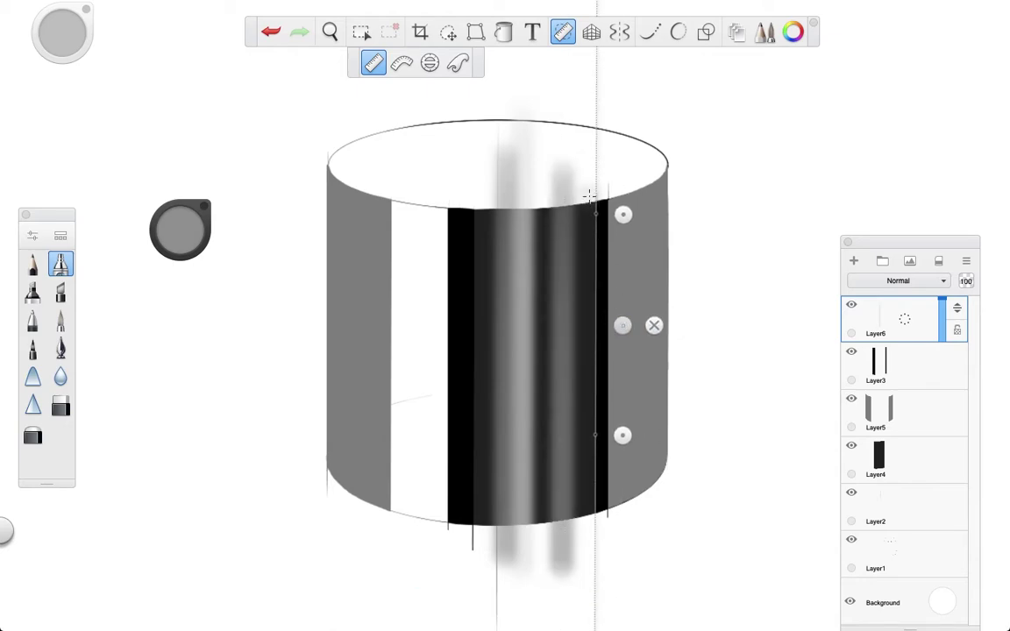
pyautogui.press('space')
pyautogui.moveTo(553, 275); pyautogui.dragTo(559, 195)
pyautogui.moveTo(180, 230); pyautogui.dragTo(200, 397)
pyautogui.doubleClick(61, 264)
pyautogui.moveTo(464, 316); pyautogui.dragTo(448, 316)
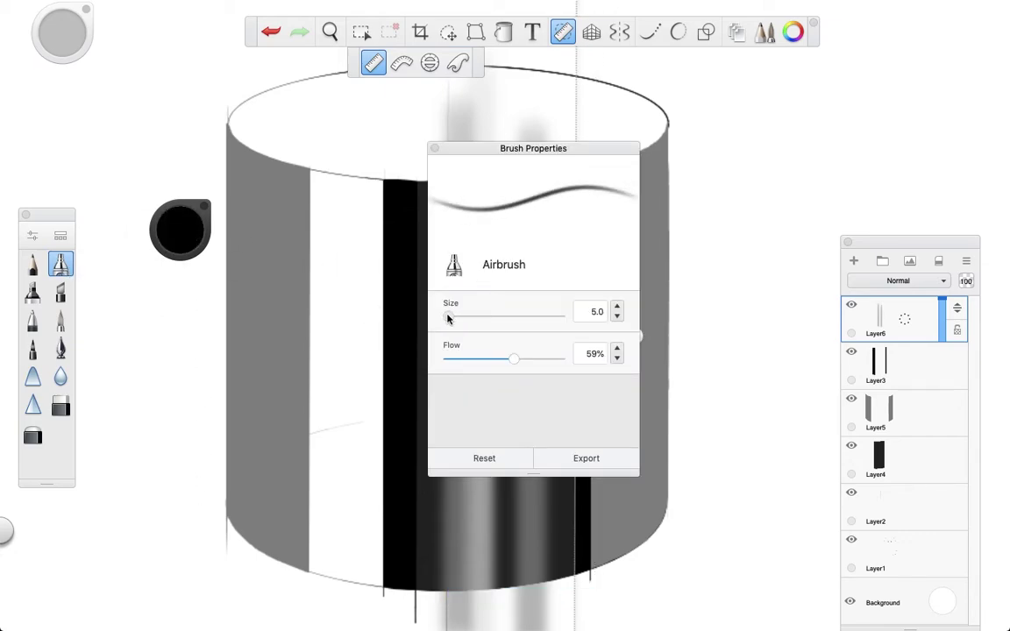
pyautogui.click(435, 149)
pyautogui.moveTo(604, 340); pyautogui.dragTo(621, 345)
pyautogui.moveTo(573, 582); pyautogui.dragTo(591, 137)
pyautogui.moveTo(619, 341); pyautogui.dragTo(722, 239)
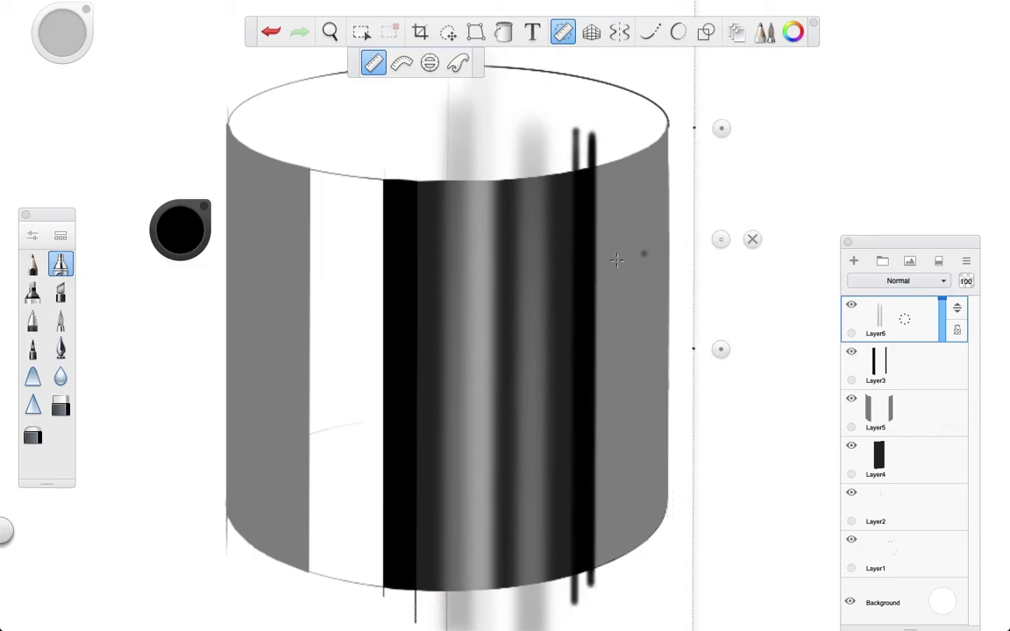
pyautogui.scroll(5, 439, 372)
pyautogui.press('space')
pyautogui.moveTo(543, 230); pyautogui.dragTo(614, 189)
pyautogui.press('space')
pyautogui.moveTo(564, 271); pyautogui.dragTo(338, 317)
pyautogui.moveTo(324, 327); pyautogui.dragTo(614, 307)
pyautogui.moveTo(508, 314); pyautogui.dragTo(604, 343)
pyautogui.press('space')
pyautogui.moveTo(493, 285); pyautogui.dragTo(372, 299)
pyautogui.moveTo(551, 256)
pyautogui.mouseDown()
pyautogui.moveTo(566, 216)
pyautogui.moveTo(475, 201)
pyautogui.mouseUp()
pyautogui.moveTo(475, 201); pyautogui.dragTo(427, 225)
# Step: Sample black, airbrush along the wide black band's right edge with the ruler, and shift the ruler toward its left edge
pyautogui.keyDown('alt'); pyautogui.click(449, 230); pyautogui.keyUp('alt')
pyautogui.moveTo(721, 239)
pyautogui.mouseDown()
pyautogui.moveTo(525, 250)
pyautogui.moveTo(496, 272)
pyautogui.mouseUp()
pyautogui.moveTo(485, 146); pyautogui.dragTo(491, 483)
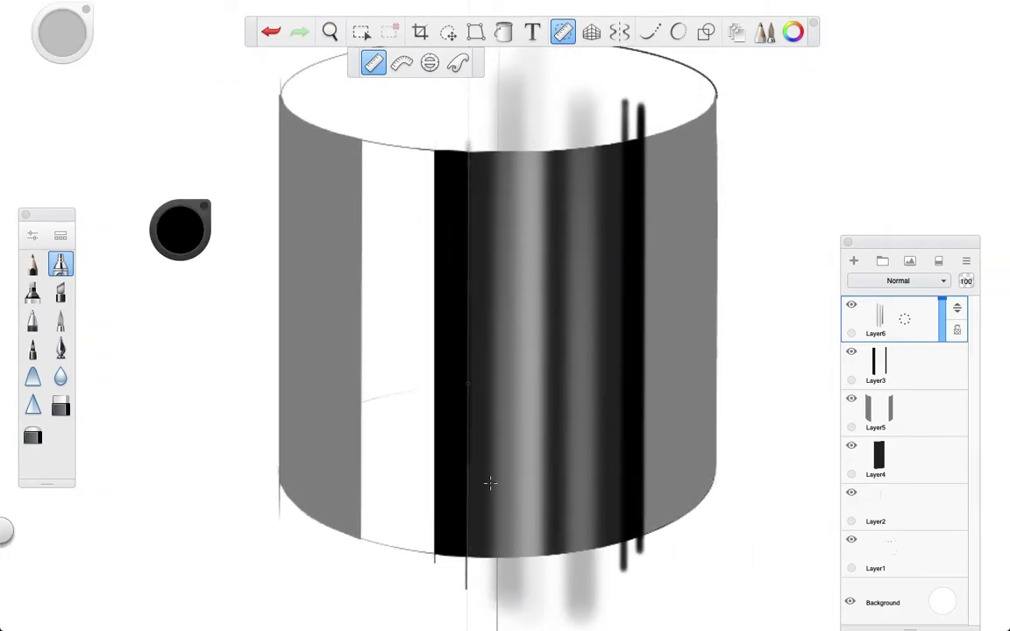
pyautogui.moveTo(495, 274); pyautogui.dragTo(460, 274)
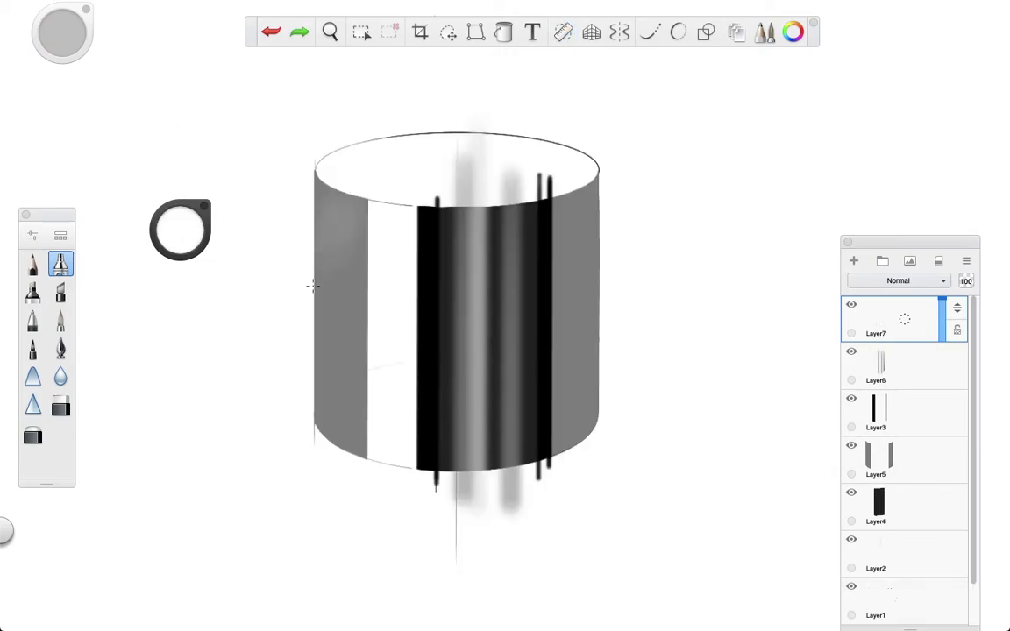
# Step: Set the brush colour to dark grey and airbrush soft vertical strokes along the cylinder's left edge with the ruler on Layer7
pyautogui.moveTo(187, 239); pyautogui.dragTo(176, 400)
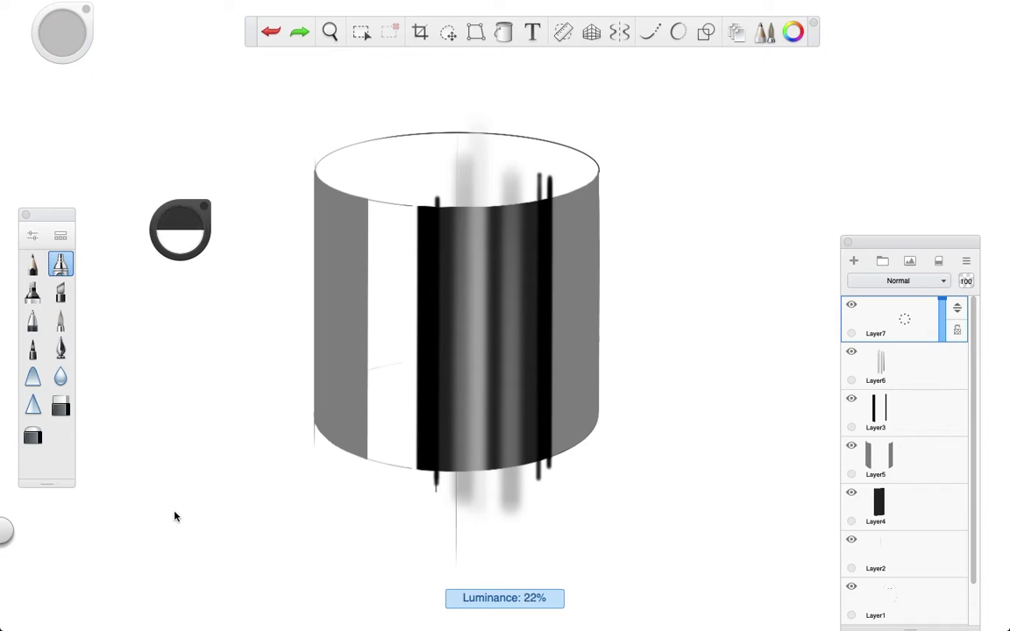
pyautogui.moveTo(175, 517); pyautogui.dragTo(175, 518)
pyautogui.press('space')
pyautogui.moveTo(324, 320)
pyautogui.mouseDown()
pyautogui.moveTo(326, 279)
pyautogui.moveTo(325, 319)
pyautogui.mouseUp()
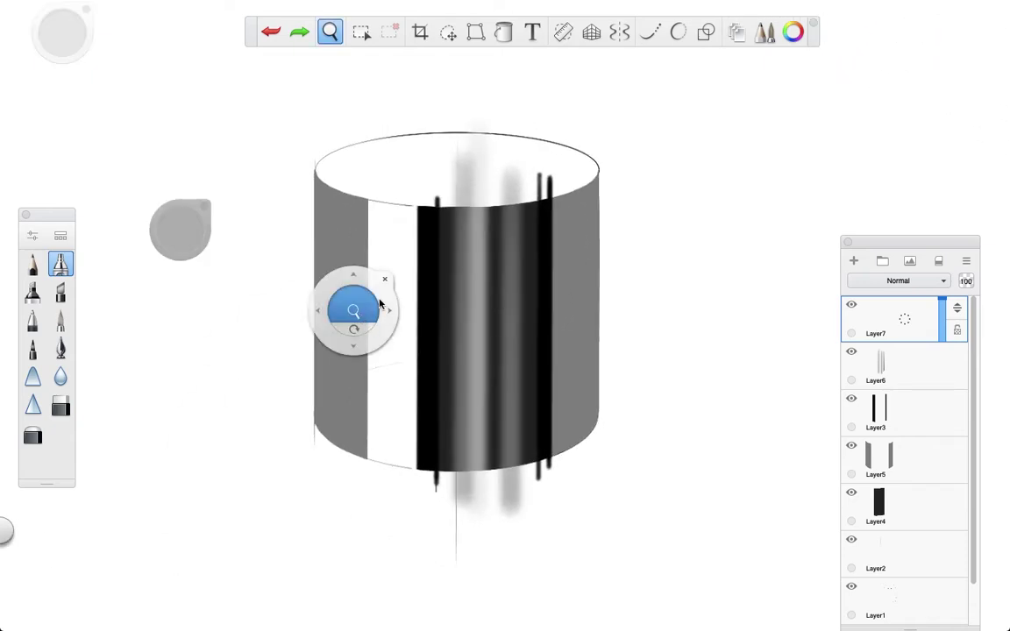
pyautogui.click(563, 32)
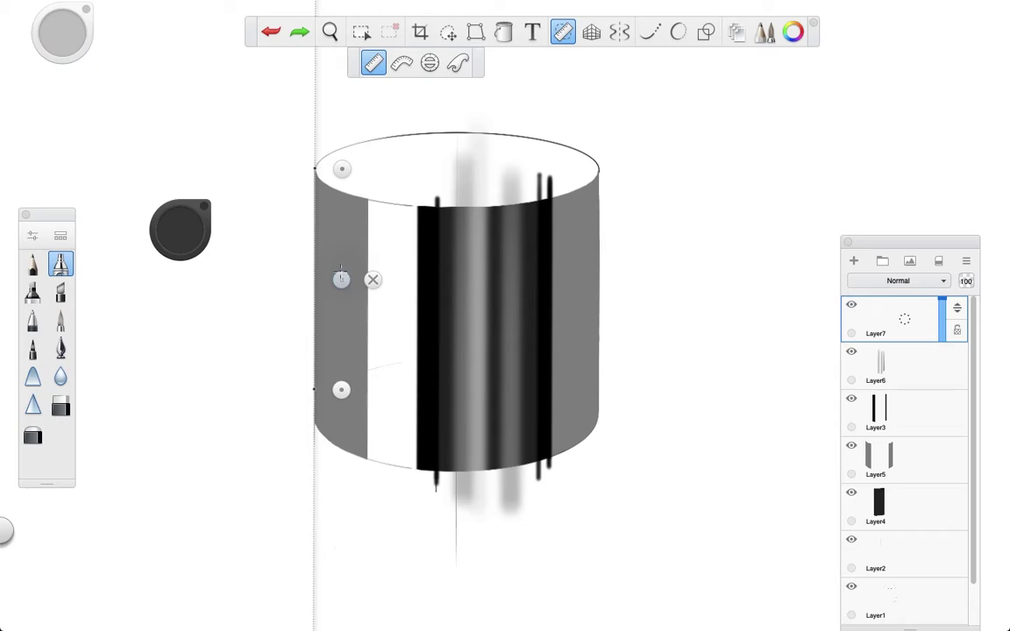
pyautogui.moveTo(314, 106); pyautogui.dragTo(314, 493)
pyautogui.moveTo(318, 140); pyautogui.dragTo(315, 491)
# Step: Move the vertical ruler to the cylinder's right edge and airbrush overlapping dark-grey strokes, shifting slightly inward between strokes
pyautogui.moveTo(342, 281); pyautogui.dragTo(627, 275)
pyautogui.moveTo(607, 151); pyautogui.dragTo(606, 488)
pyautogui.click(60, 264)
pyautogui.click(435, 148)
pyautogui.moveTo(627, 275); pyautogui.dragTo(623, 278)
pyautogui.moveTo(604, 171); pyautogui.dragTo(602, 496)
pyautogui.moveTo(623, 277); pyautogui.dragTo(619, 279)
pyautogui.moveTo(602, 168); pyautogui.dragTo(602, 465)
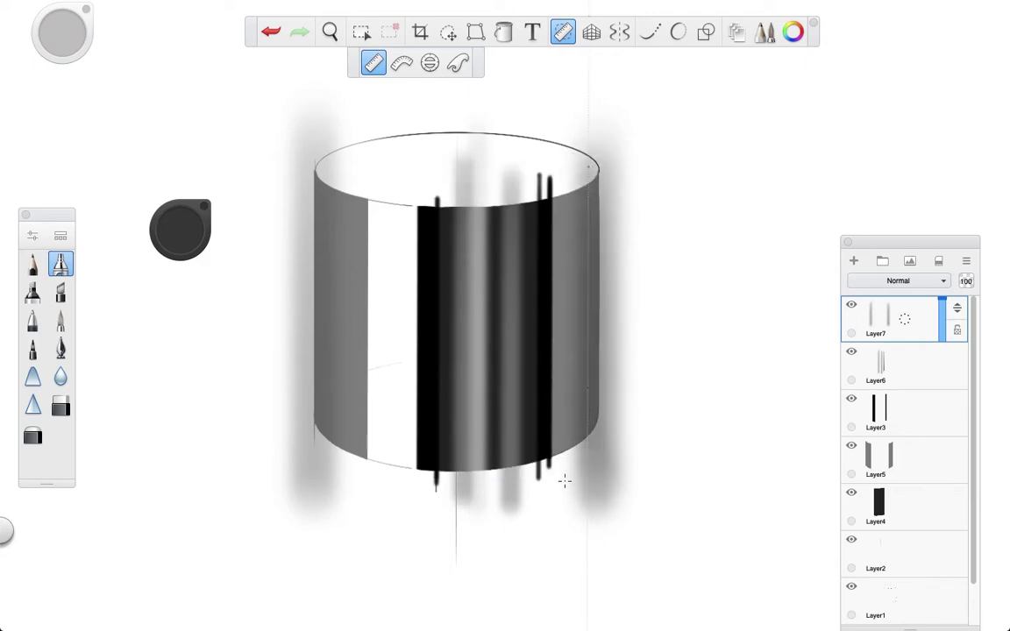
# Step: Build up the left edge's shading with further dark-grey airbrush strokes, nudging the vertical ruler between them
pyautogui.moveTo(619, 278); pyautogui.dragTo(343, 292)
pyautogui.moveTo(339, 168); pyautogui.dragTo(340, 491)
pyautogui.moveTo(343, 290); pyautogui.dragTo(347, 290)
pyautogui.moveTo(340, 178); pyautogui.dragTo(342, 473)
pyautogui.moveTo(345, 291); pyautogui.dragTo(355, 294)
pyautogui.moveTo(330, 175); pyautogui.dragTo(330, 474)
# Step: Return the ruler to the cylinder's right edge and add two more dark-grey shading strokes, the second slightly further inward
pyautogui.moveTo(353, 293); pyautogui.dragTo(625, 284)
pyautogui.moveTo(600, 178); pyautogui.dragTo(598, 465)
pyautogui.moveTo(624, 288); pyautogui.dragTo(621, 289)
pyautogui.moveTo(591, 175); pyautogui.dragTo(589, 421)
# Step: Darken the colour to near-black, reduce the airbrush size, and deepen both outer edges of the cylinder with the ruler
pyautogui.moveTo(184, 246); pyautogui.dragTo(186, 258)
pyautogui.doubleClick(61, 266)
pyautogui.moveTo(460, 318); pyautogui.dragTo(450, 318)
pyautogui.click(435, 150)
pyautogui.moveTo(627, 293)
pyautogui.mouseDown()
pyautogui.moveTo(296, 320)
pyautogui.moveTo(341, 300)
pyautogui.moveTo(342, 311)
pyautogui.mouseUp()
pyautogui.click(373, 312)
# Step: On Layer6, set the colour to white and soften the left grey band's inner edge with a vertical ruler stroke
pyautogui.click(903, 364)
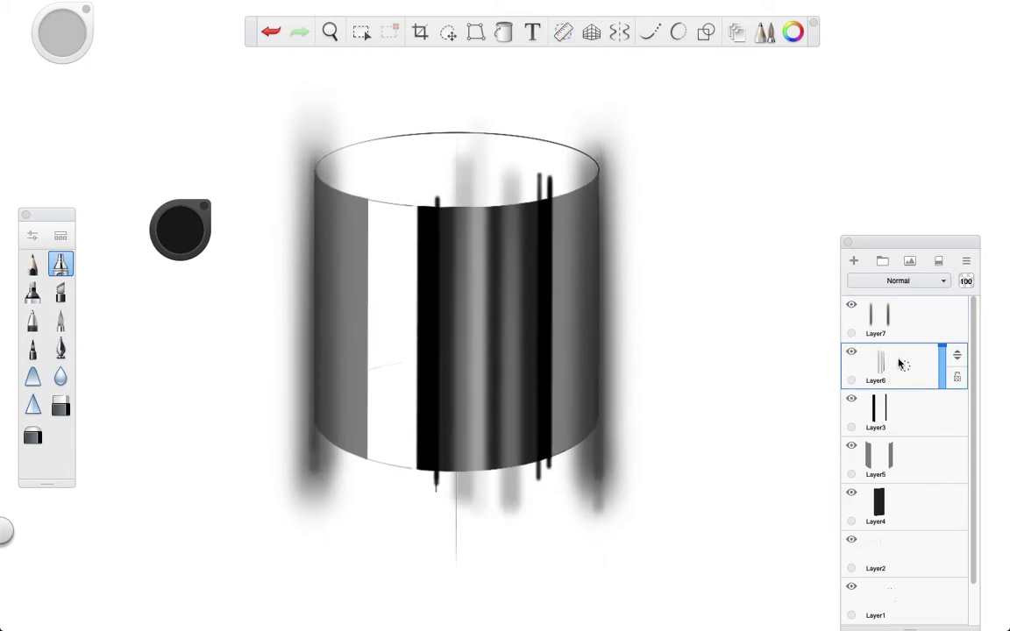
pyautogui.moveTo(208, 222); pyautogui.dragTo(171, 109)
pyautogui.click(563, 33)
pyautogui.moveTo(341, 312)
pyautogui.mouseDown()
pyautogui.moveTo(395, 323)
pyautogui.moveTo(627, 222)
pyautogui.mouseUp()
pyautogui.doubleClick(61, 267)
pyautogui.press('super+alt+b')
pyautogui.click(646, 223)
# Step: Switch to Layer7 with a near-black colour and align the vertical ruler with the cylinder's right edge
pyautogui.press('space')
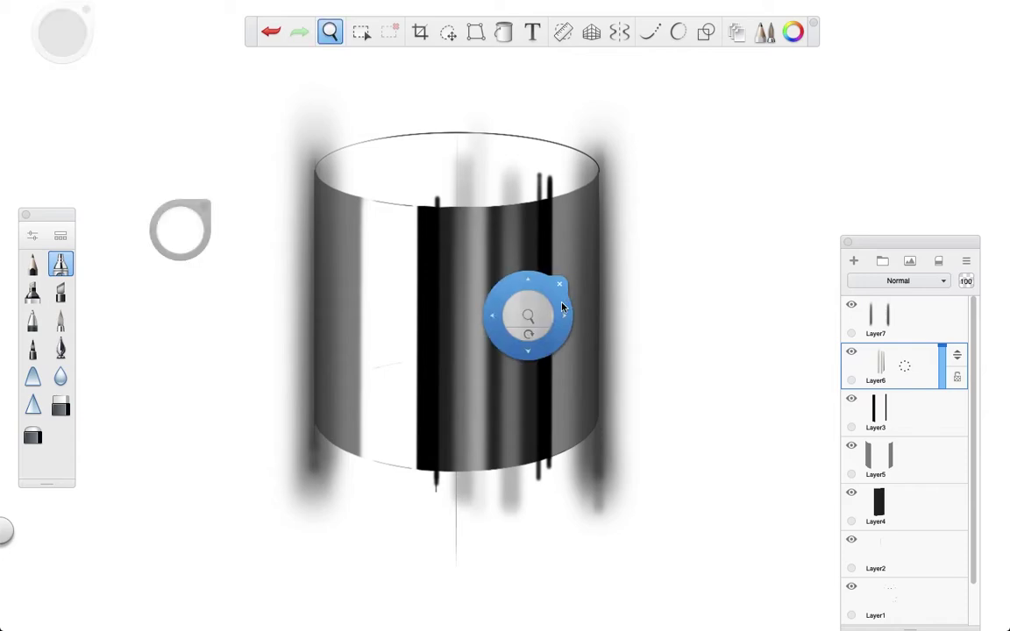
pyautogui.moveTo(530, 307); pyautogui.dragTo(480, 307)
pyautogui.moveTo(686, 257); pyautogui.dragTo(582, 275)
pyautogui.press('space')
pyautogui.moveTo(498, 306); pyautogui.dragTo(274, 276)
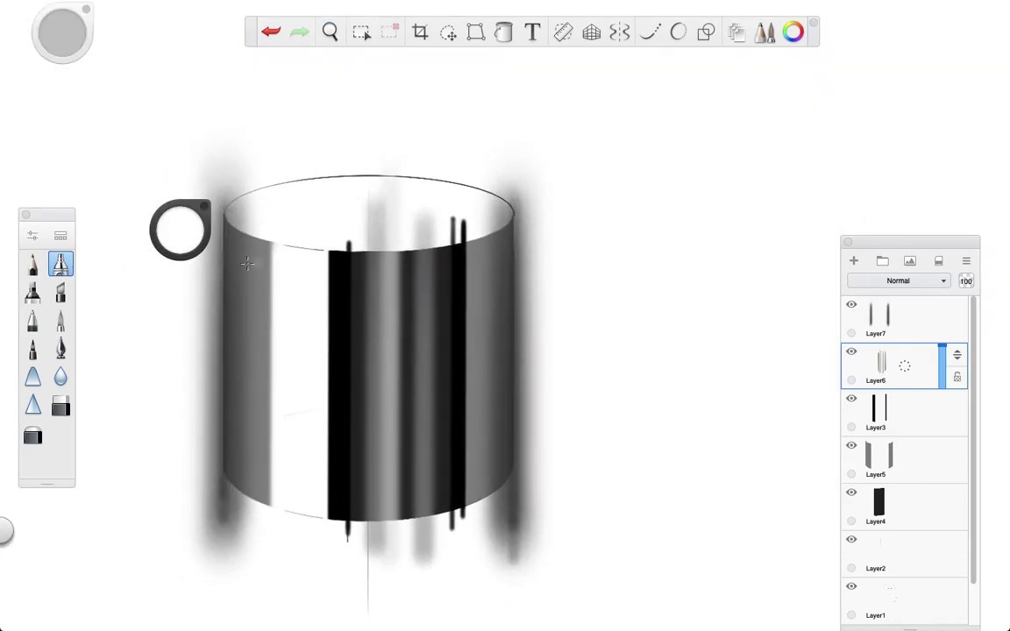
pyautogui.moveTo(170, 228); pyautogui.dragTo(190, 417)
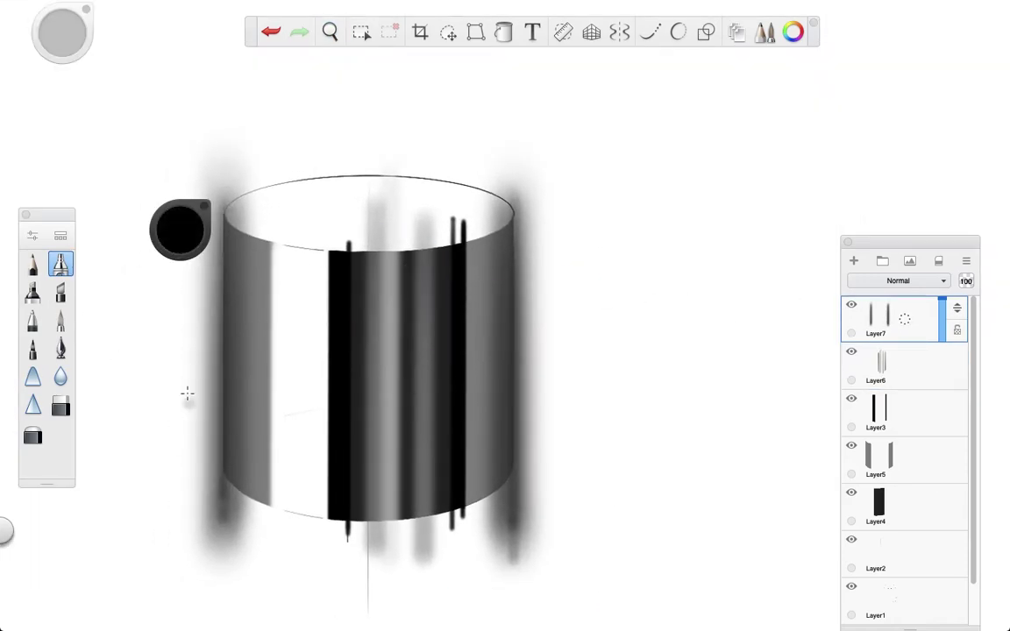
pyautogui.click(558, 40)
pyautogui.moveTo(636, 224); pyautogui.dragTo(541, 325)
pyautogui.hotkey('ctrl', 'z')
pyautogui.moveTo(633, 311)
pyautogui.mouseDown()
pyautogui.moveTo(533, 346)
pyautogui.moveTo(546, 339)
pyautogui.mouseUp()
# Step: Set the airbrush size to 38.2 and darken the cylinder's outer edges with vertical ruler strokes
pyautogui.click(32, 235)
pyautogui.click(465, 319)
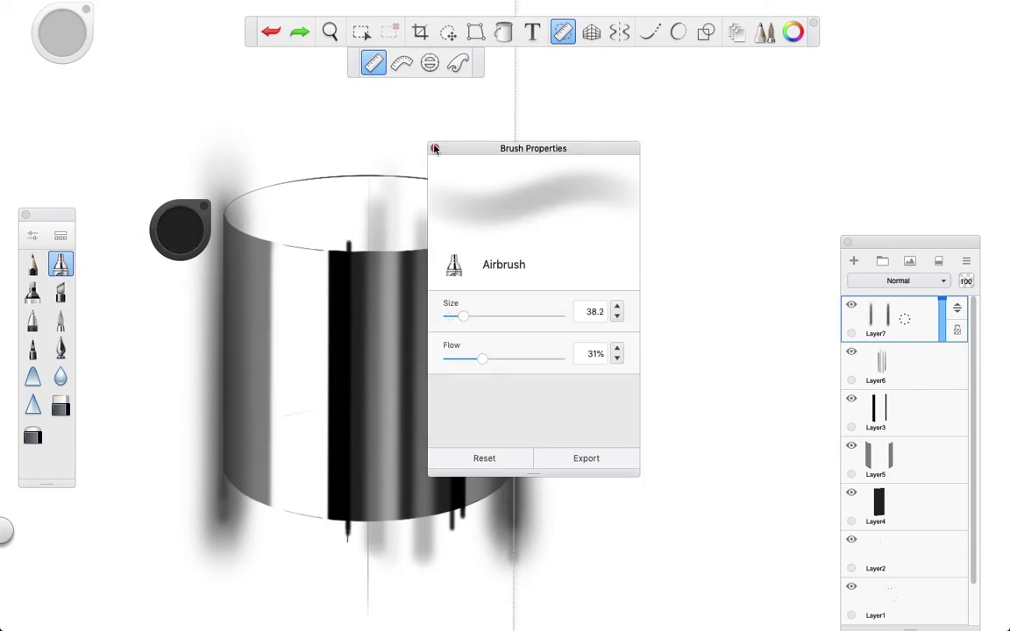
pyautogui.click(436, 149)
pyautogui.moveTo(505, 184); pyautogui.dragTo(504, 532)
pyautogui.press('space')
pyautogui.moveTo(347, 346); pyautogui.dragTo(636, 329)
pyautogui.moveTo(515, 184); pyautogui.dragTo(516, 516)
pyautogui.click(573, 343)
# Step: Try a thin grey airbrush stroke down the left grey band on Layer6 with the ruler, and undo it
pyautogui.press('space')
pyautogui.moveTo(698, 302); pyautogui.dragTo(613, 320)
pyautogui.press('space')
pyautogui.click(563, 32)
pyautogui.moveTo(541, 343); pyautogui.dragTo(409, 343)
pyautogui.moveTo(180, 231); pyautogui.dragTo(192, 427)
pyautogui.doubleClick(61, 264)
pyautogui.moveTo(462, 316); pyautogui.dragTo(445, 318)
pyautogui.click(434, 149)
pyautogui.moveTo(382, 564); pyautogui.dragTo(381, 107)
pyautogui.press('space')
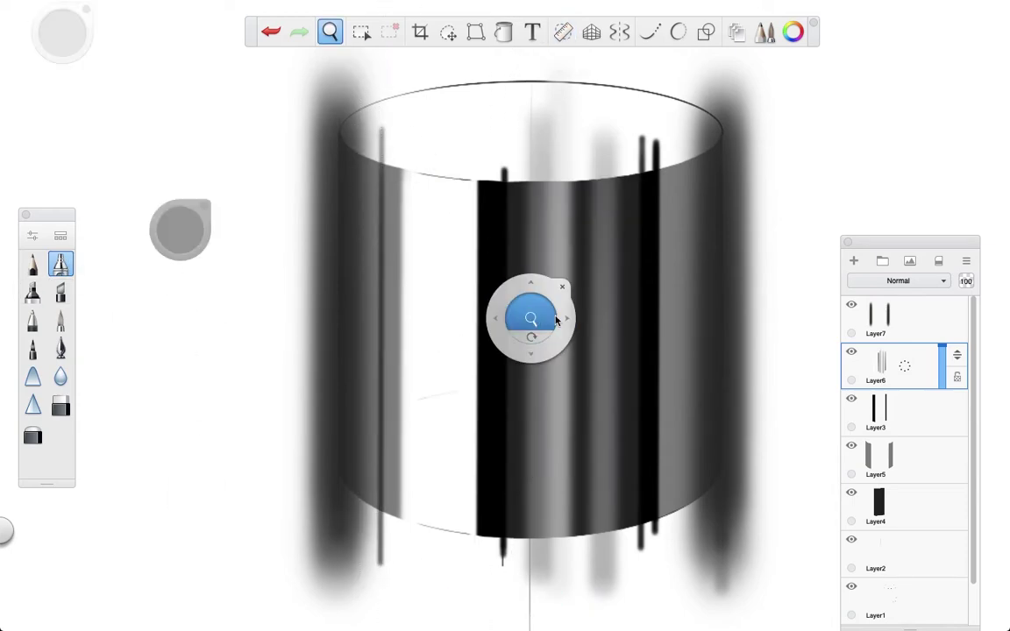
pyautogui.moveTo(555, 317); pyautogui.dragTo(482, 339)
pyautogui.press('super+z')
# Step: Enlarge the airbrush for softer, wider shading strokes inside the grey bands
pyautogui.press('space')
pyautogui.moveTo(508, 182); pyautogui.dragTo(449, 201)
pyautogui.doubleClick(61, 265)
pyautogui.moveTo(445, 318)
pyautogui.mouseDown()
pyautogui.moveTo(408, 343)
pyautogui.moveTo(388, 342)
pyautogui.moveTo(598, 331)
pyautogui.moveTo(387, 412)
pyautogui.moveTo(404, 412)
pyautogui.mouseUp()
pyautogui.click(434, 149)
# Step: Try soft dark ruler strokes inside the grey side bands on Layer6, and undo them
pyautogui.click(563, 32)
pyautogui.moveTo(367, 496); pyautogui.dragTo(361, 179)
pyautogui.click(436, 412)
pyautogui.hotkey('ctrl', 'z')
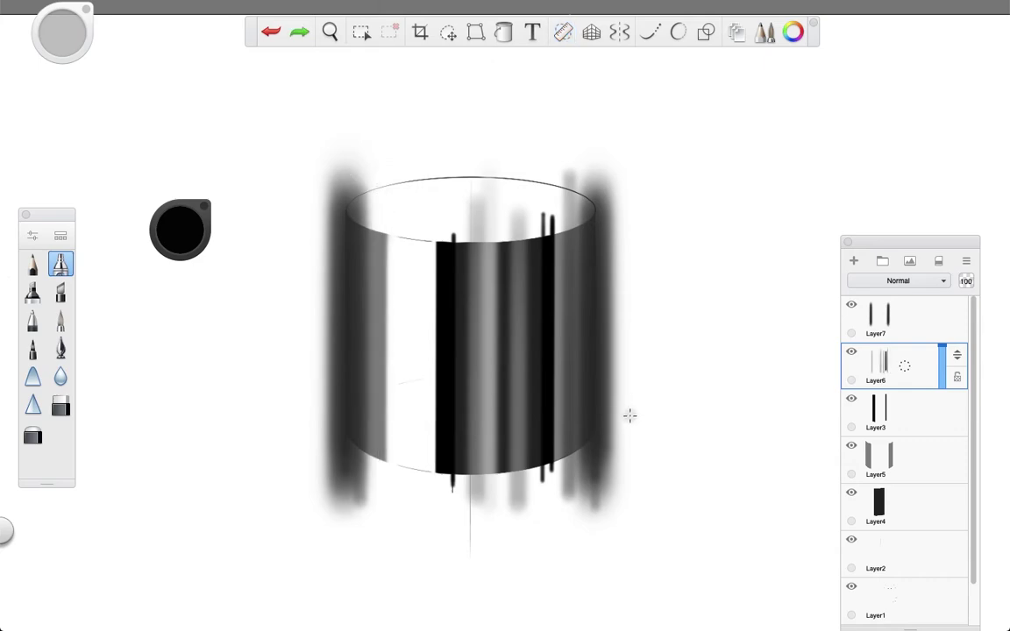
pyautogui.hotkey('ctrl', 'z')
pyautogui.hotkey('ctrl', 'z')
# Step: Place the vertical ruler inside the right grey band and airbrush a soft dark stroke, redoing it with the ruler shifted slightly right
pyautogui.click(565, 32)
pyautogui.moveTo(404, 409); pyautogui.dragTo(591, 381)
pyautogui.moveTo(571, 493); pyautogui.dragTo(579, 180)
pyautogui.hotkey('ctrl', 'z')
pyautogui.moveTo(591, 381); pyautogui.dragTo(597, 382)
pyautogui.moveTo(576, 499); pyautogui.dragTo(579, 176)
pyautogui.click(629, 382)
# Step: Set the colour to white and run the vertical ruler over the left grey band, finishing by dismissing the ruler
pyautogui.moveTo(180, 229); pyautogui.dragTo(179, 53)
pyautogui.click(564, 32)
pyautogui.moveTo(597, 382); pyautogui.dragTo(396, 386)
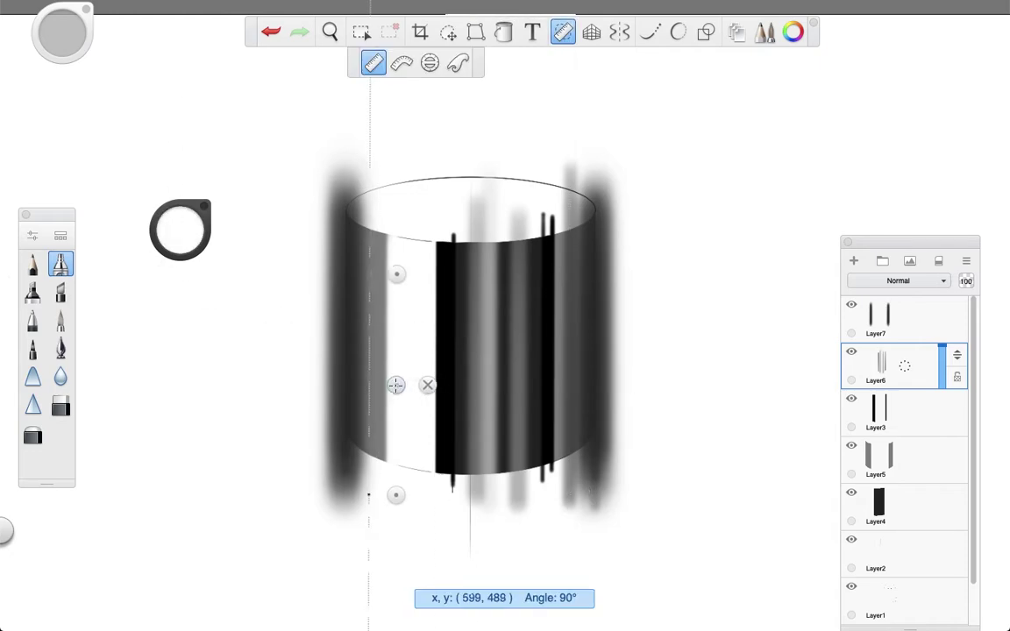
pyautogui.click(428, 386)
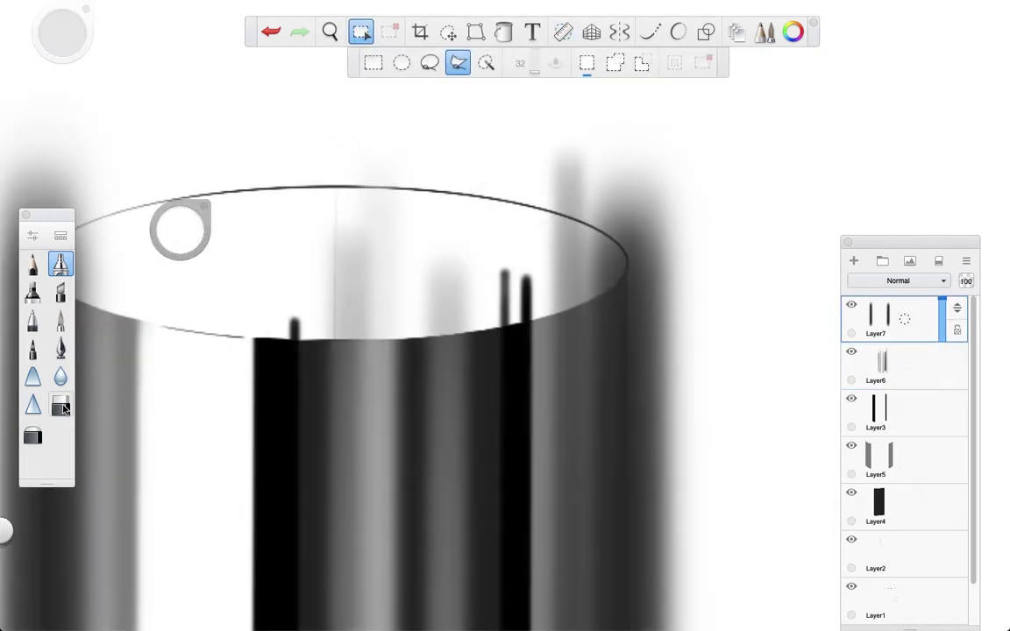
# Step: Use the hard eraser on Layer6 to remove the grey stroke ends overlapping the cylinder's top ellipse
pyautogui.click(61, 405)
pyautogui.press('space')
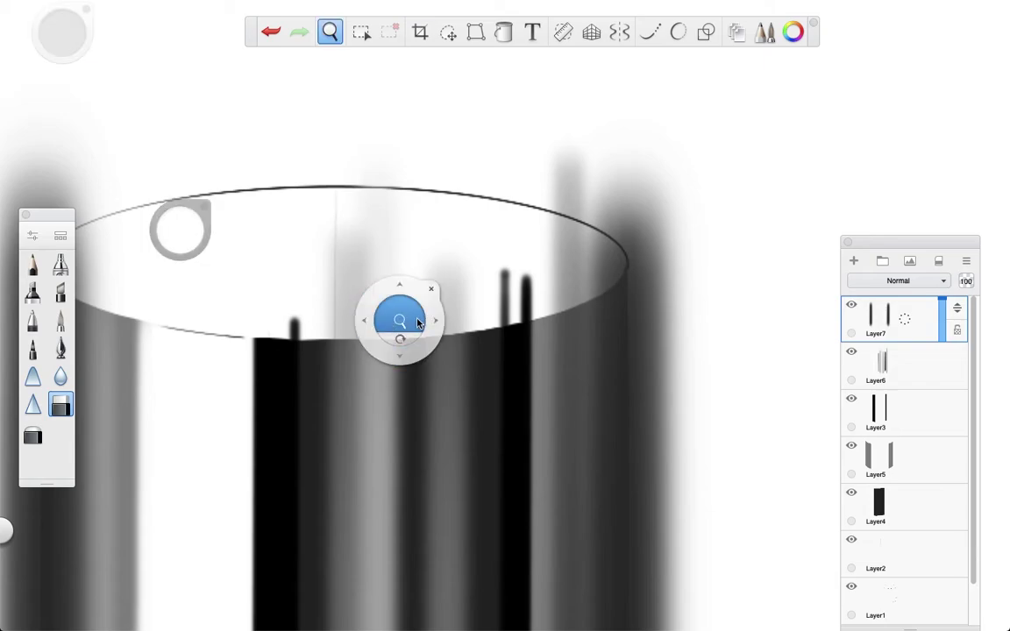
pyautogui.moveTo(422, 325); pyautogui.dragTo(461, 322)
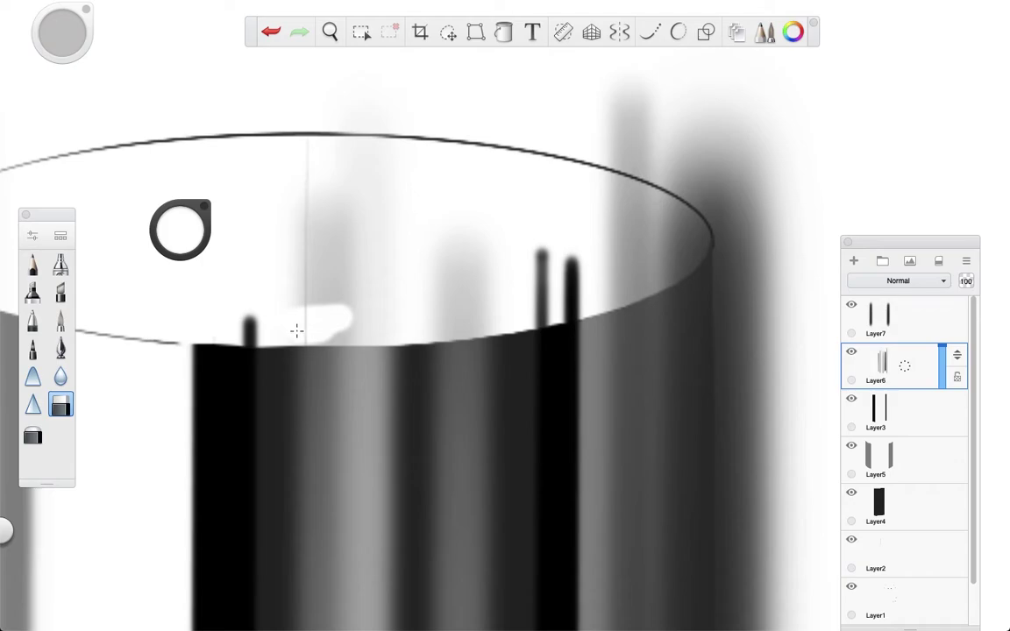
pyautogui.moveTo(342, 321)
pyautogui.mouseDown()
pyautogui.moveTo(273, 290)
pyautogui.moveTo(375, 232)
pyautogui.moveTo(337, 204)
pyautogui.moveTo(319, 103)
pyautogui.mouseUp()
pyautogui.moveTo(363, 329)
pyautogui.mouseDown()
pyautogui.moveTo(480, 323)
pyautogui.moveTo(513, 306)
pyautogui.moveTo(498, 268)
pyautogui.moveTo(431, 195)
pyautogui.moveTo(531, 252)
pyautogui.moveTo(516, 298)
pyautogui.moveTo(538, 312)
pyautogui.moveTo(579, 304)
pyautogui.moveTo(592, 280)
pyautogui.moveTo(607, 295)
pyautogui.moveTo(660, 277)
pyautogui.mouseUp()
# Step: Try erasing the dark overspill inside the right end of the top ellipse on Layer6 and Layer7, and undo the strokes
pyautogui.moveTo(706, 227)
pyautogui.mouseDown()
pyautogui.moveTo(648, 191)
pyautogui.moveTo(593, 180)
pyautogui.moveTo(636, 193)
pyautogui.moveTo(643, 249)
pyautogui.moveTo(616, 249)
pyautogui.moveTo(625, 285)
pyautogui.mouseUp()
pyautogui.press('super+z')
pyautogui.press('super+z')
pyautogui.click(877, 317)
pyautogui.moveTo(646, 246)
pyautogui.mouseDown()
pyautogui.moveTo(739, 211)
pyautogui.moveTo(688, 242)
pyautogui.moveTo(717, 221)
pyautogui.mouseUp()
pyautogui.press('super+z')
pyautogui.press('super+z')
# Step: Outline the right part of the top ellipse with the polyline selection, delete Layer7's shading inside it, and deselect
pyautogui.press('space')
pyautogui.moveTo(500, 288)
pyautogui.mouseDown()
pyautogui.moveTo(491, 245)
pyautogui.moveTo(429, 300)
pyautogui.mouseUp()
pyautogui.press('space')
pyautogui.click(362, 32)
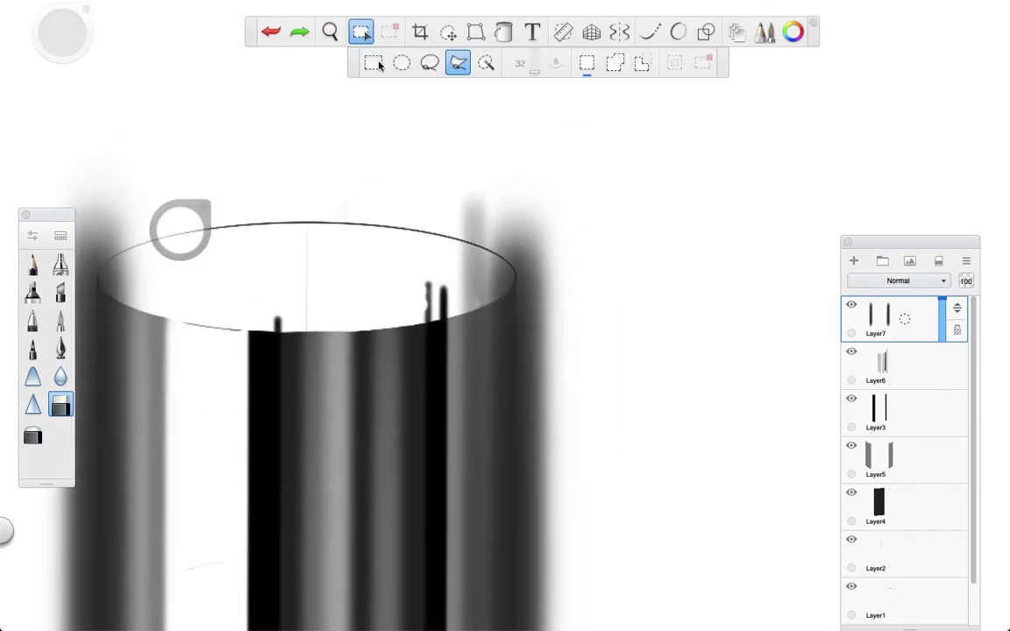
pyautogui.press('space')
pyautogui.moveTo(480, 320); pyautogui.dragTo(559, 313)
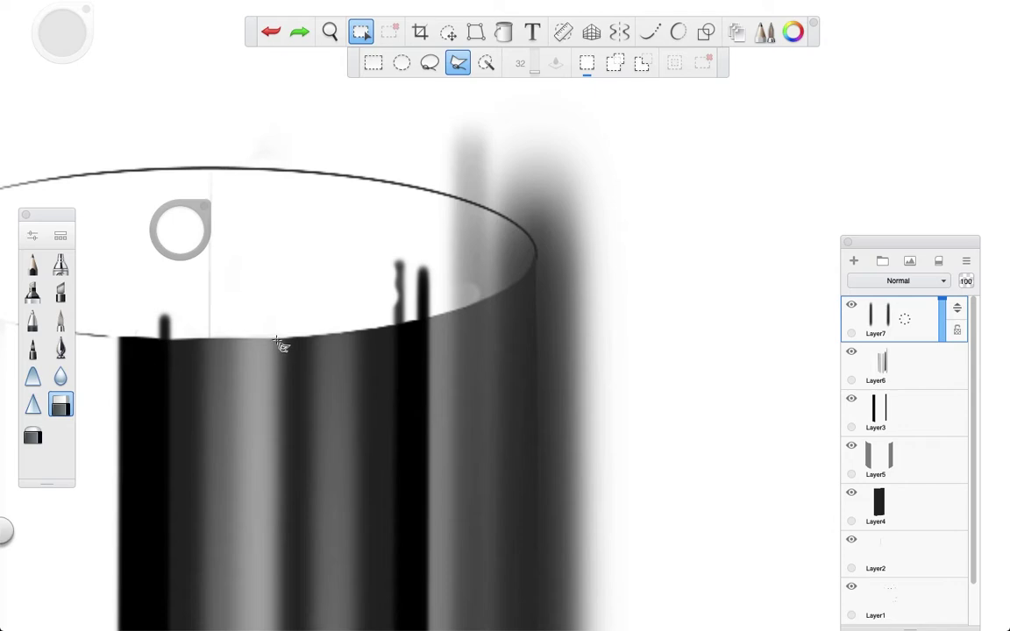
pyautogui.moveTo(366, 335)
pyautogui.mouseDown()
pyautogui.moveTo(483, 302)
pyautogui.moveTo(525, 279)
pyautogui.moveTo(536, 255)
pyautogui.moveTo(507, 223)
pyautogui.moveTo(535, 240)
pyautogui.moveTo(516, 223)
pyautogui.moveTo(407, 188)
pyautogui.mouseUp()
pyautogui.moveTo(268, 182); pyautogui.dragTo(252, 172)
pyautogui.click(280, 337)
pyautogui.press('Delete')
pyautogui.press('super+d')
# Step: Outline the area outside the cylinder's right side, from the upper rim to the bottom curve, delete Layer7's overspill there, and deselect
pyautogui.press('space')
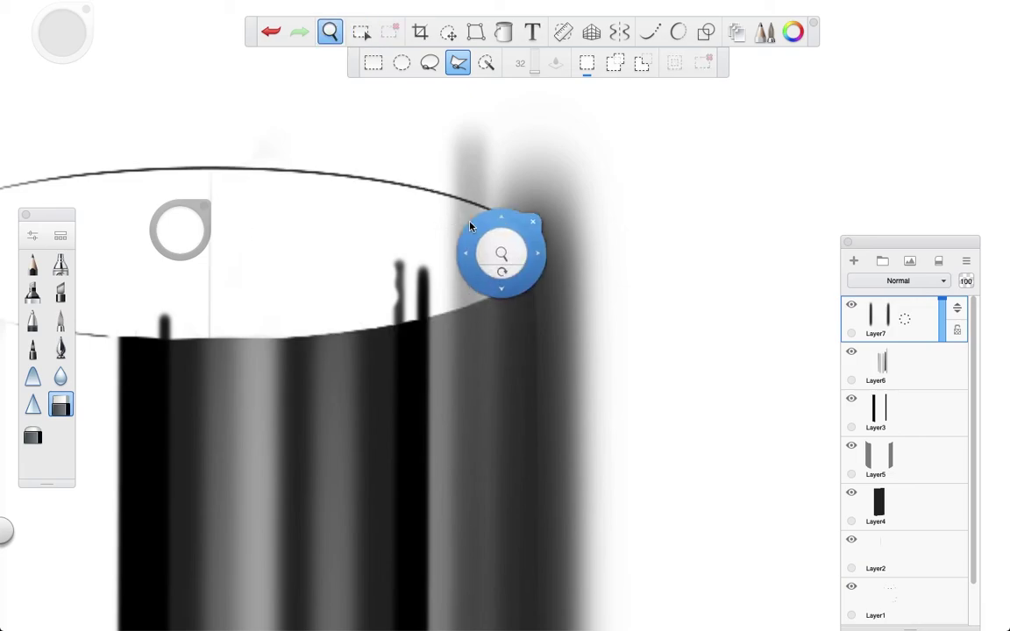
pyautogui.moveTo(456, 199); pyautogui.dragTo(314, 205)
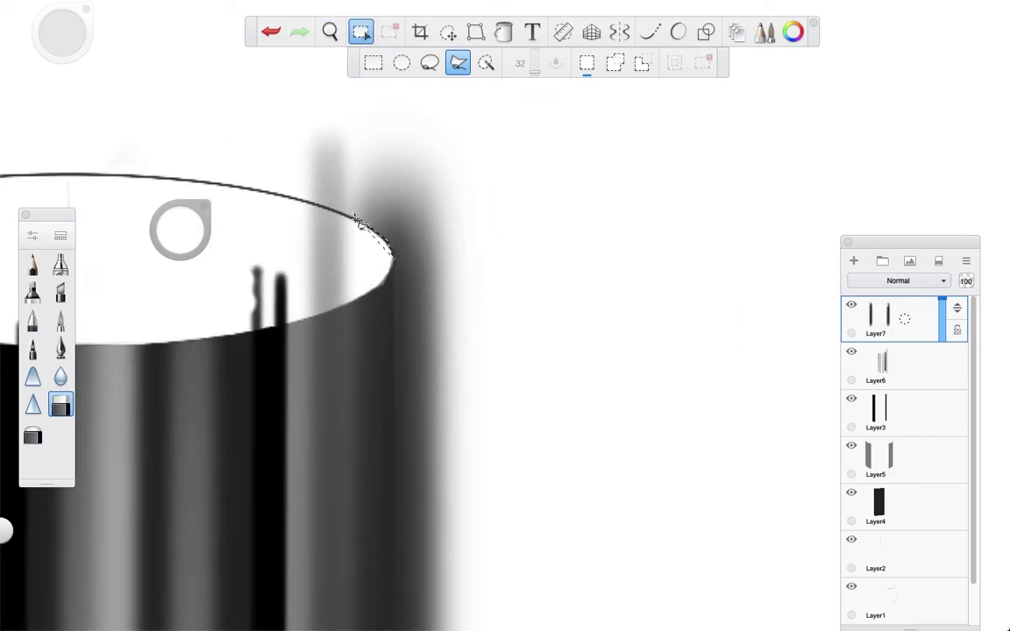
pyautogui.moveTo(215, 167); pyautogui.dragTo(191, 79)
pyautogui.press('space')
pyautogui.moveTo(404, 167); pyautogui.dragTo(496, 336)
pyautogui.press('space')
pyautogui.moveTo(664, 561); pyautogui.dragTo(608, 213)
pyautogui.click(743, 387)
pyautogui.click(613, 548)
pyautogui.click(440, 591)
pyautogui.click(269, 563)
pyautogui.click(170, 537)
pyautogui.click(162, 372)
pyautogui.click(213, 366)
pyautogui.click(258, 360)
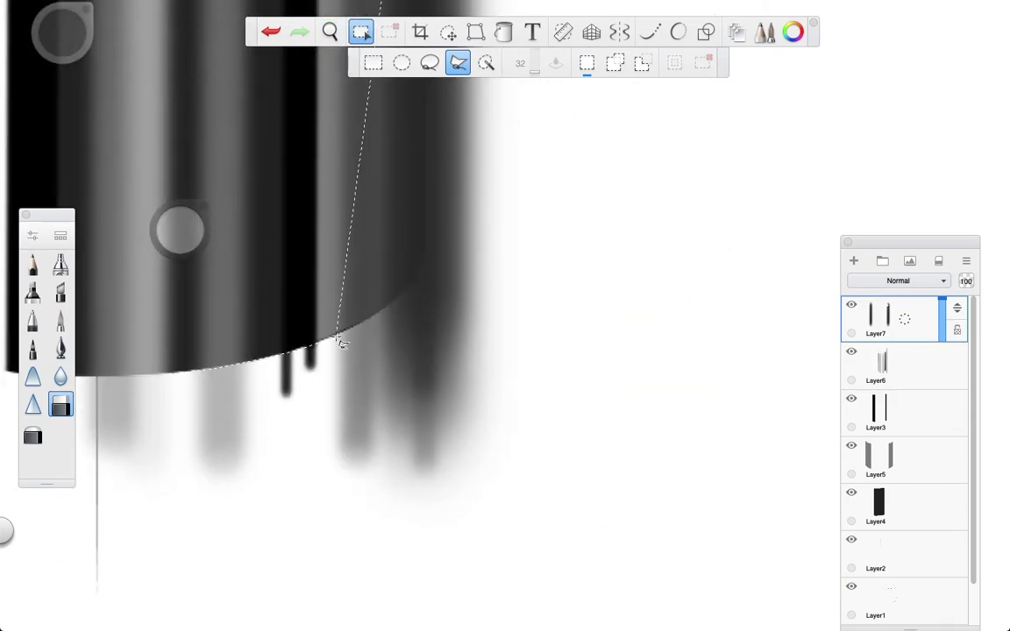
pyautogui.click(403, 295)
pyautogui.press('space')
pyautogui.moveTo(494, 186); pyautogui.dragTo(567, 284)
pyautogui.click(503, 342)
pyautogui.press('space')
pyautogui.moveTo(528, 167); pyautogui.dragTo(522, 628)
pyautogui.click(493, 252)
pyautogui.press('Delete')
pyautogui.press('super+d')
pyautogui.press('space')
pyautogui.moveTo(456, 283)
pyautogui.mouseDown()
pyautogui.moveTo(508, 287)
pyautogui.moveTo(382, 289)
pyautogui.moveTo(412, 343)
pyautogui.moveTo(591, 196)
pyautogui.moveTo(500, 175)
pyautogui.mouseUp()
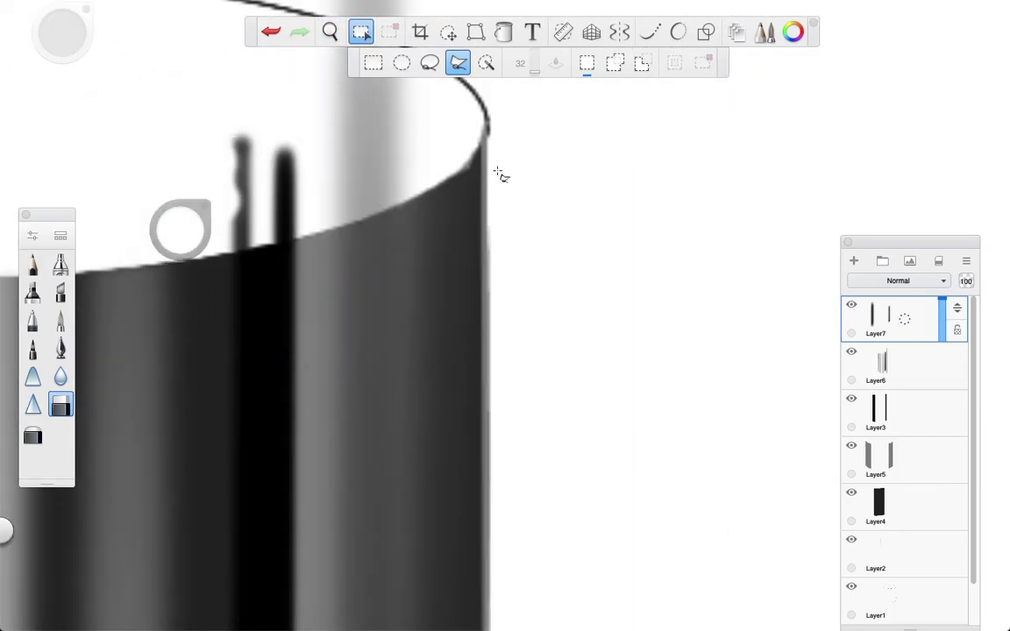
# Step: Undo the recent deletion of Layer7's overspill beyond the cylinder's right side
pyautogui.click(854, 307)
pyautogui.click(855, 309)
pyautogui.press('super+z')
pyautogui.press('super+z')
pyautogui.press('super+z')
pyautogui.press('super+z')
pyautogui.press('super+z')
pyautogui.press('super+z')
pyautogui.press('super+z')
# Step: Erase the outer part of Layer7's dark overspill along the cylinder's right side with the hard eraser
pyautogui.press('space')
pyautogui.moveTo(537, 278)
pyautogui.mouseDown()
pyautogui.moveTo(247, 314)
pyautogui.moveTo(271, 329)
pyautogui.moveTo(254, 263)
pyautogui.mouseUp()
pyautogui.click(60, 405)
pyautogui.moveTo(463, 482)
pyautogui.mouseDown()
pyautogui.moveTo(470, 505)
pyautogui.moveTo(509, 311)
pyautogui.moveTo(496, 206)
pyautogui.moveTo(507, 194)
pyautogui.moveTo(509, 242)
pyautogui.moveTo(654, 390)
pyautogui.moveTo(541, 284)
pyautogui.moveTo(649, 180)
pyautogui.moveTo(507, 378)
pyautogui.mouseUp()
pyautogui.press('space')
pyautogui.press('space')
pyautogui.moveTo(384, 344)
pyautogui.mouseDown()
pyautogui.moveTo(360, 387)
pyautogui.moveTo(462, 320)
pyautogui.moveTo(487, 169)
pyautogui.moveTo(656, 181)
pyautogui.mouseUp()
pyautogui.press('space')
pyautogui.moveTo(526, 265); pyautogui.dragTo(281, 260)
pyautogui.moveTo(492, 62)
pyautogui.mouseDown()
pyautogui.moveTo(423, 151)
pyautogui.moveTo(447, 249)
pyautogui.mouseUp()
pyautogui.moveTo(343, 142)
pyautogui.mouseDown()
pyautogui.moveTo(310, 162)
pyautogui.moveTo(431, 266)
pyautogui.moveTo(422, 150)
pyautogui.moveTo(494, 89)
pyautogui.moveTo(465, 191)
pyautogui.moveTo(494, 207)
pyautogui.moveTo(469, 235)
pyautogui.moveTo(473, 264)
pyautogui.moveTo(512, 310)
pyautogui.moveTo(404, 278)
pyautogui.moveTo(325, 280)
pyautogui.mouseUp()
pyautogui.press('space')
pyautogui.moveTo(399, 180)
pyautogui.mouseDown()
pyautogui.moveTo(411, 313)
pyautogui.moveTo(408, 300)
pyautogui.moveTo(396, 410)
pyautogui.mouseUp()
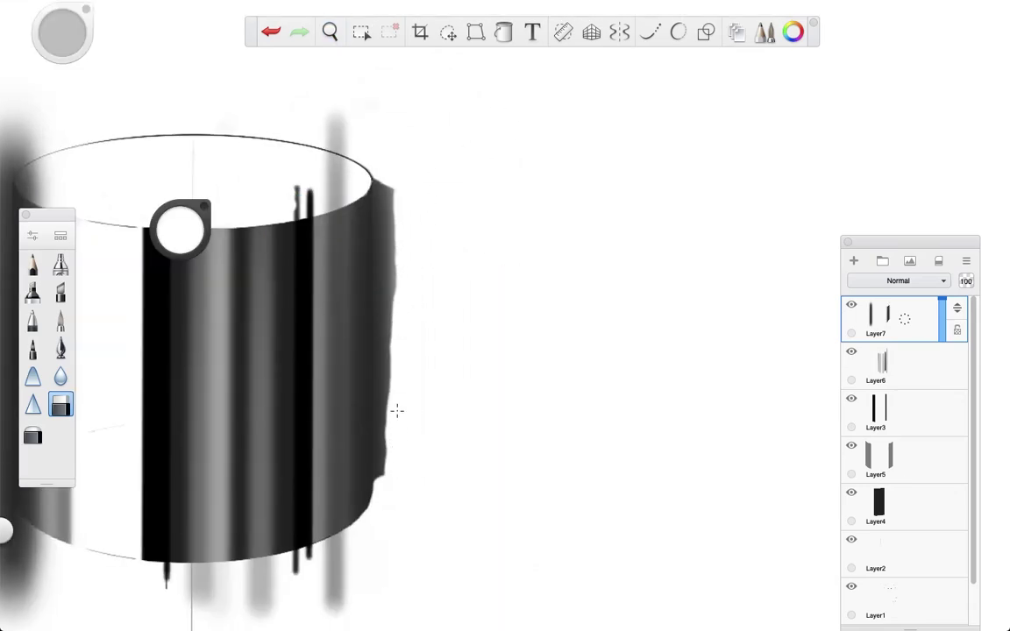
# Step: Select a rectangle over Layer7's remaining overspill just outside the cylinder's right edge and delete it
pyautogui.press('space')
pyautogui.moveTo(439, 288)
pyautogui.mouseDown()
pyautogui.moveTo(398, 223)
pyautogui.moveTo(419, 255)
pyautogui.moveTo(413, 294)
pyautogui.moveTo(323, 296)
pyautogui.mouseUp()
pyautogui.press('space')
pyautogui.click(363, 36)
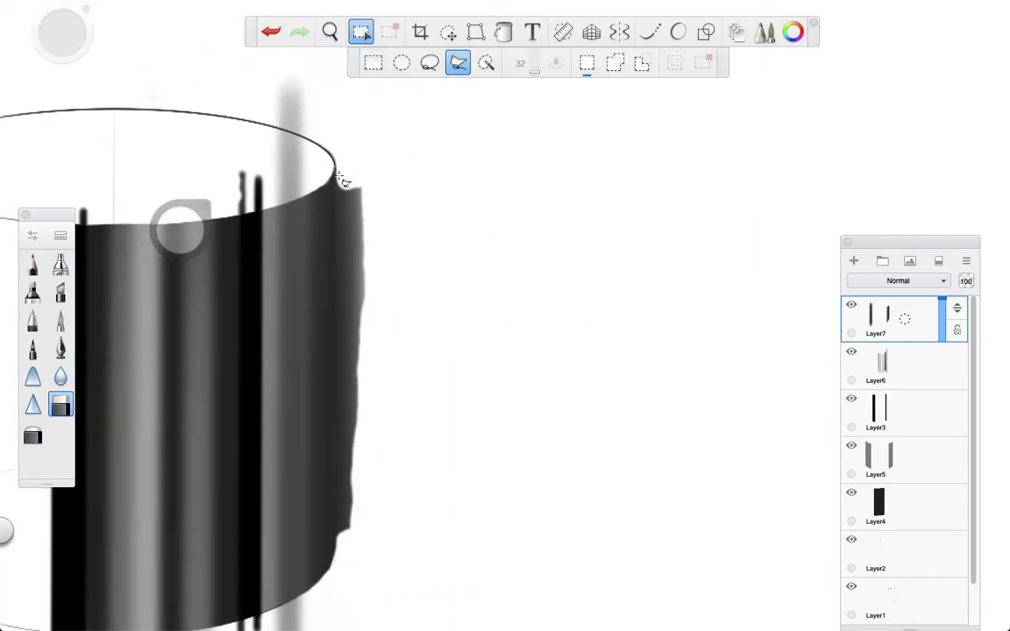
pyautogui.click(373, 63)
pyautogui.moveTo(338, 163); pyautogui.dragTo(508, 552)
pyautogui.press('Delete')
# Step: Outline the right part of the top ellipse with the polyline selection, delete Layer6's stroke ends inside it, and deselect
pyautogui.press('space')
pyautogui.moveTo(409, 242); pyautogui.dragTo(399, 320)
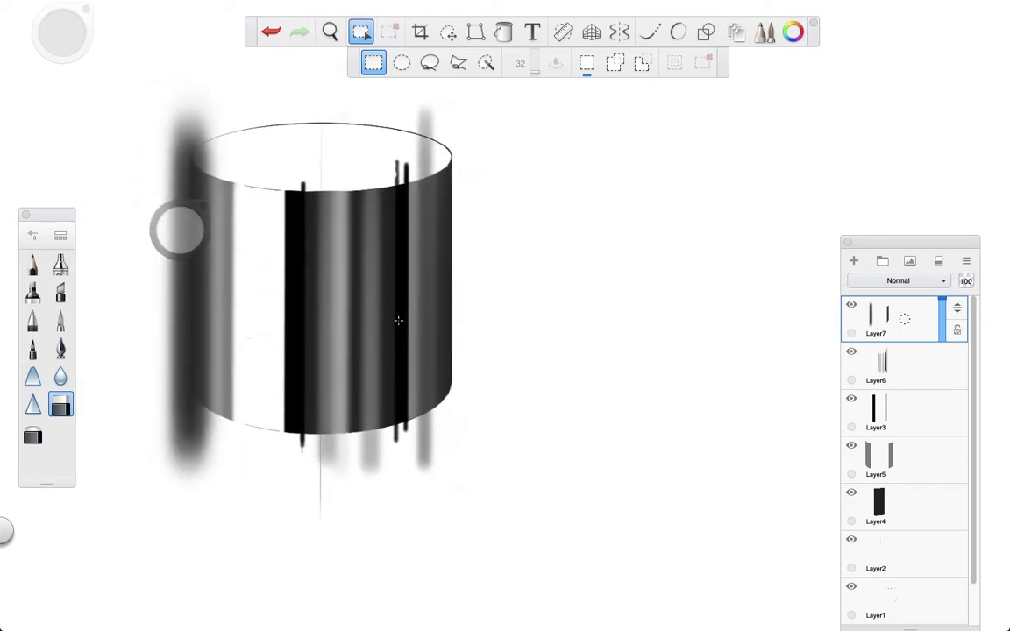
pyautogui.press('space')
pyautogui.moveTo(326, 226); pyautogui.dragTo(354, 285)
pyautogui.moveTo(354, 285); pyautogui.dragTo(430, 312)
pyautogui.click(858, 356)
pyautogui.click(364, 42)
pyautogui.click(364, 42)
pyautogui.click(458, 63)
pyautogui.press('space')
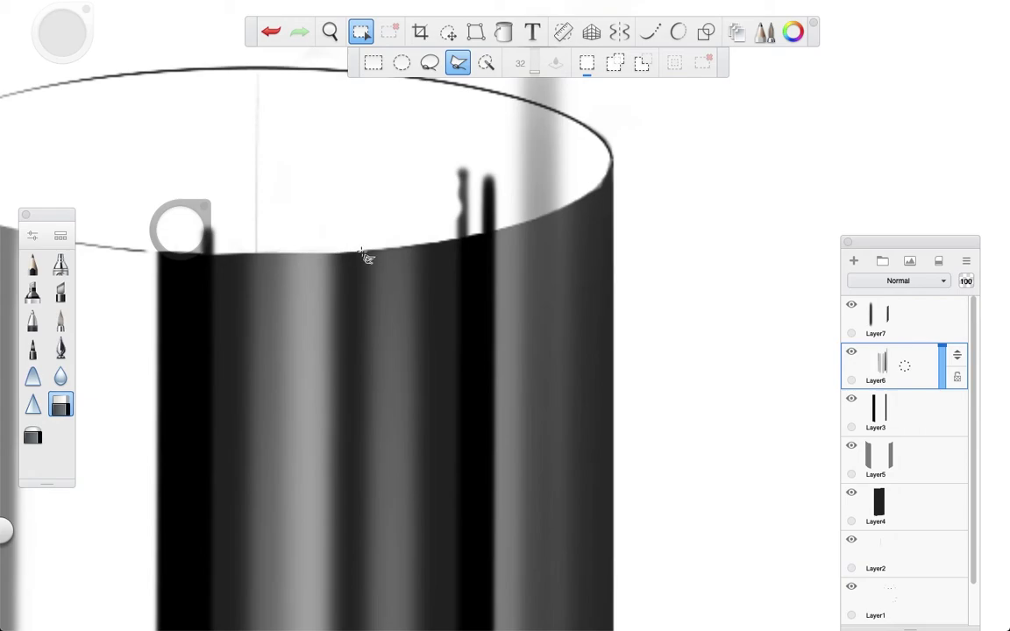
pyautogui.click(462, 237)
pyautogui.click(516, 226)
pyautogui.click(562, 209)
pyautogui.click(597, 190)
pyautogui.click(612, 162)
pyautogui.press('space')
pyautogui.moveTo(613, 159); pyautogui.dragTo(577, 313)
pyautogui.click(608, 197)
pyautogui.click(242, 408)
pyautogui.press('Delete')
pyautogui.press('super+d')
# Step: Outline the area below the cylinder's bottom curve with the polyline selection, delete Layer6's stroke ends there, and deselect
pyautogui.press('space')
pyautogui.moveTo(450, 286); pyautogui.dragTo(313, 264)
pyautogui.press('space')
pyautogui.moveTo(313, 264)
pyautogui.mouseDown()
pyautogui.moveTo(229, 282)
pyautogui.moveTo(470, 262)
pyautogui.moveTo(438, 259)
pyautogui.moveTo(543, 207)
pyautogui.mouseUp()
pyautogui.click(558, 186)
pyautogui.click(726, 266)
pyautogui.click(181, 523)
pyautogui.click(391, 445)
pyautogui.click(191, 406)
pyautogui.click(181, 526)
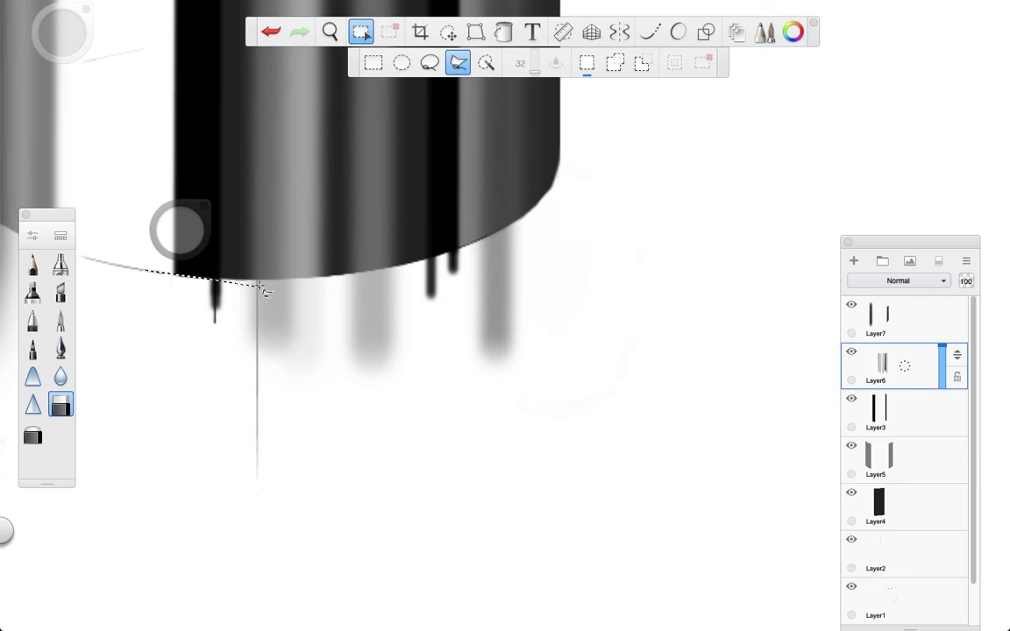
pyautogui.moveTo(390, 276)
pyautogui.mouseDown()
pyautogui.moveTo(486, 242)
pyautogui.moveTo(540, 207)
pyautogui.moveTo(563, 168)
pyautogui.moveTo(630, 161)
pyautogui.moveTo(797, 190)
pyautogui.mouseUp()
pyautogui.moveTo(752, 480); pyautogui.dragTo(419, 599)
pyautogui.click(120, 568)
pyautogui.click(143, 272)
pyautogui.press('Delete')
pyautogui.press('super+d')
# Step: Leave the selection tool and erase Layer6's leftover dark stroke end above the front rim of the top ellipse
pyautogui.press('space')
pyautogui.moveTo(474, 183); pyautogui.dragTo(332, 271)
pyautogui.moveTo(377, 184)
pyautogui.mouseDown()
pyautogui.moveTo(492, 319)
pyautogui.moveTo(536, 329)
pyautogui.mouseUp()
pyautogui.moveTo(567, 215); pyautogui.dragTo(496, 262)
pyautogui.press('space')
pyautogui.moveTo(333, 206); pyautogui.dragTo(579, 203)
pyautogui.moveTo(599, 196); pyautogui.dragTo(473, 213)
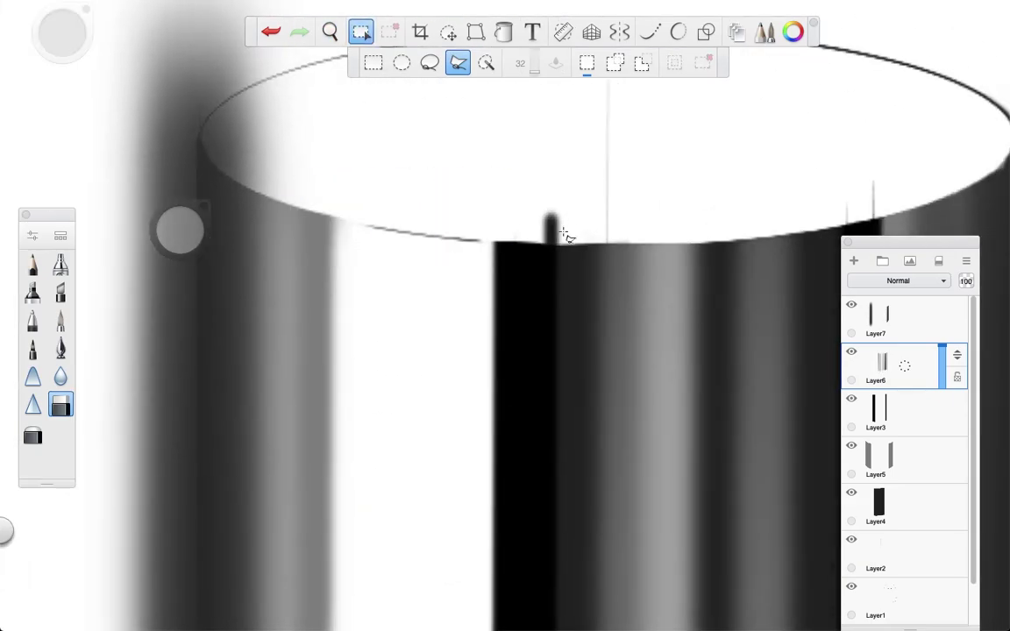
pyautogui.press('Escape')
pyautogui.moveTo(554, 213); pyautogui.dragTo(550, 228)
# Step: Outline the area outside the cylinder's left side, from the bottom curve to the upper rim, and delete Layer7's overspill there
pyautogui.press('space')
pyautogui.moveTo(277, 94); pyautogui.dragTo(367, 152)
pyautogui.press('space')
pyautogui.moveTo(458, 351); pyautogui.dragTo(402, 18)
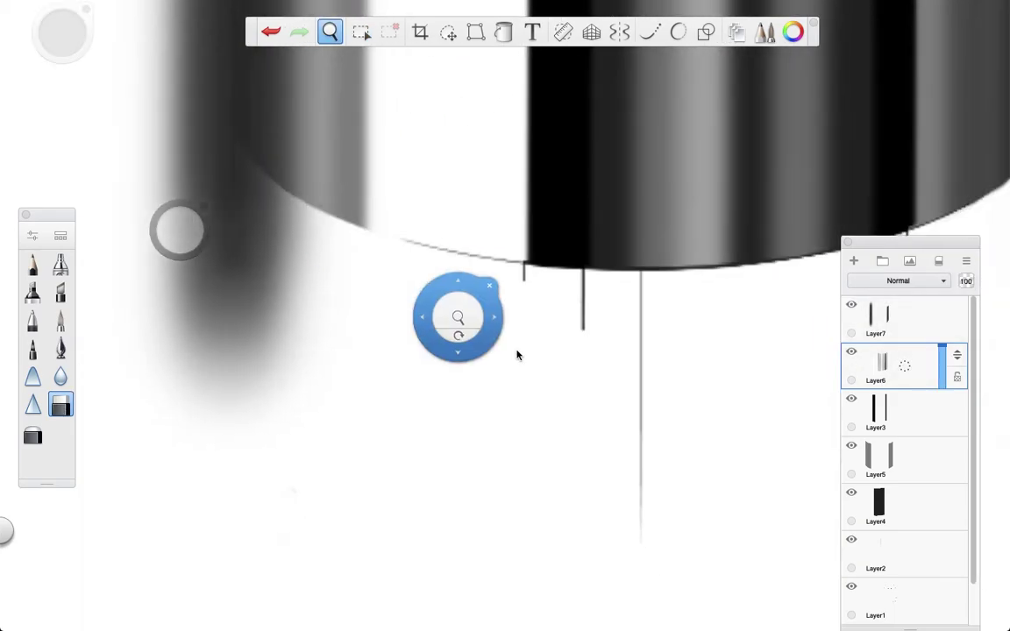
pyautogui.click(869, 319)
pyautogui.press('space')
pyautogui.moveTo(374, 198); pyautogui.dragTo(483, 322)
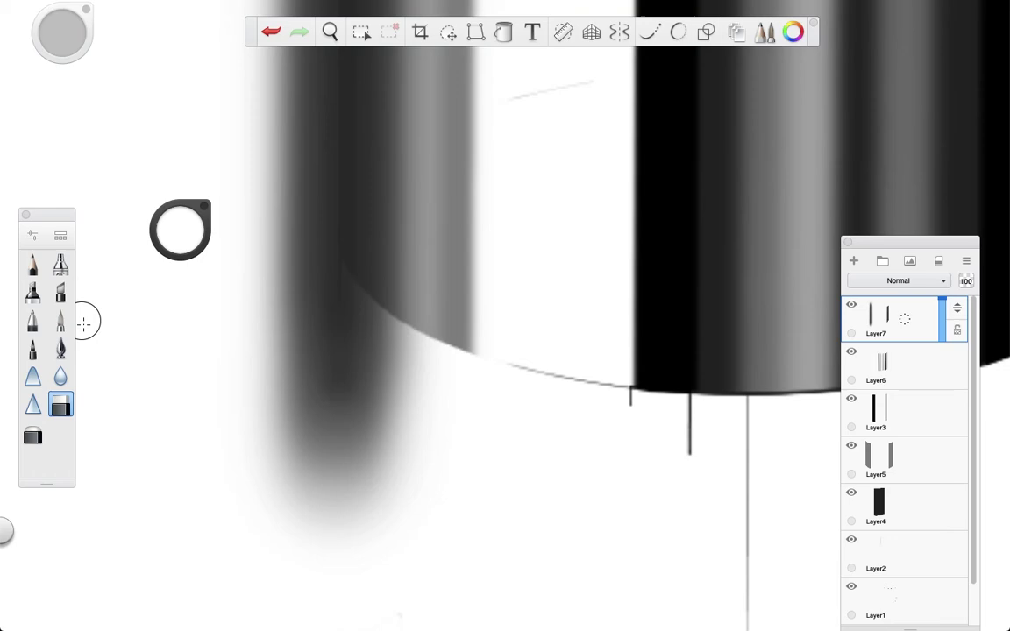
pyautogui.click(363, 32)
pyautogui.click(412, 329)
pyautogui.click(478, 355)
pyautogui.click(629, 387)
pyautogui.press('space')
pyautogui.moveTo(602, 521); pyautogui.dragTo(577, 359)
pyautogui.click(602, 532)
pyautogui.click(154, 521)
pyautogui.press('space')
pyautogui.moveTo(136, 255); pyautogui.dragTo(408, 570)
pyautogui.click(240, 210)
pyautogui.moveTo(241, 211); pyautogui.dragTo(275, 486)
pyautogui.click(265, 149)
pyautogui.moveTo(266, 153); pyautogui.dragTo(207, 522)
pyautogui.click(246, 124)
pyautogui.click(536, 102)
pyautogui.click(743, 112)
pyautogui.click(760, 352)
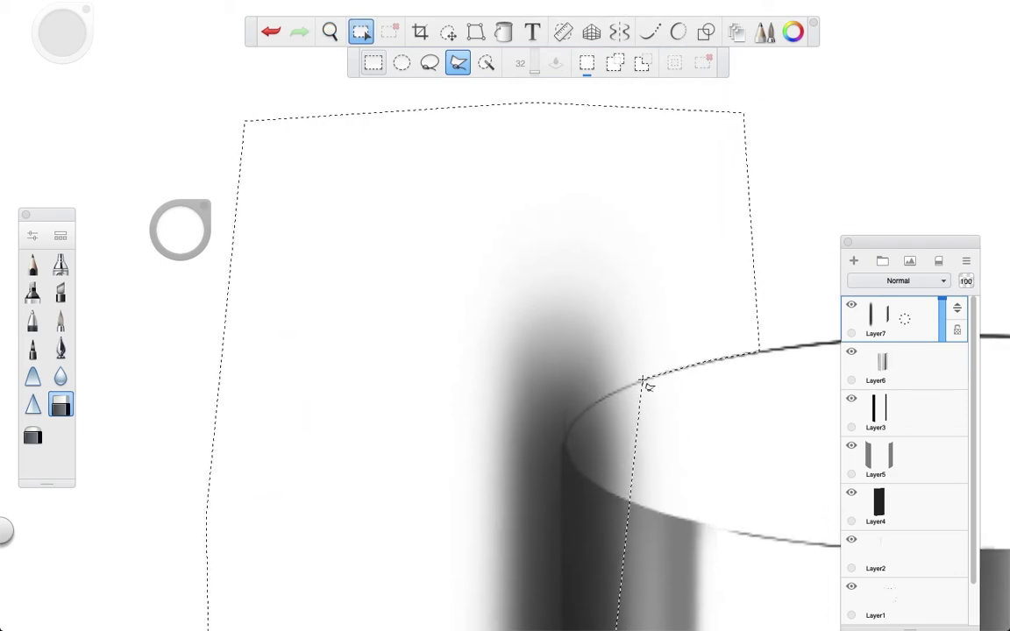
pyautogui.click(562, 443)
pyautogui.press('space')
pyautogui.moveTo(503, 509); pyautogui.dragTo(430, 132)
pyautogui.moveTo(421, 518); pyautogui.dragTo(360, 105)
pyautogui.click(430, 289)
pyautogui.press('Delete')
pyautogui.press('space')
pyautogui.moveTo(516, 283); pyautogui.dragTo(440, 278)
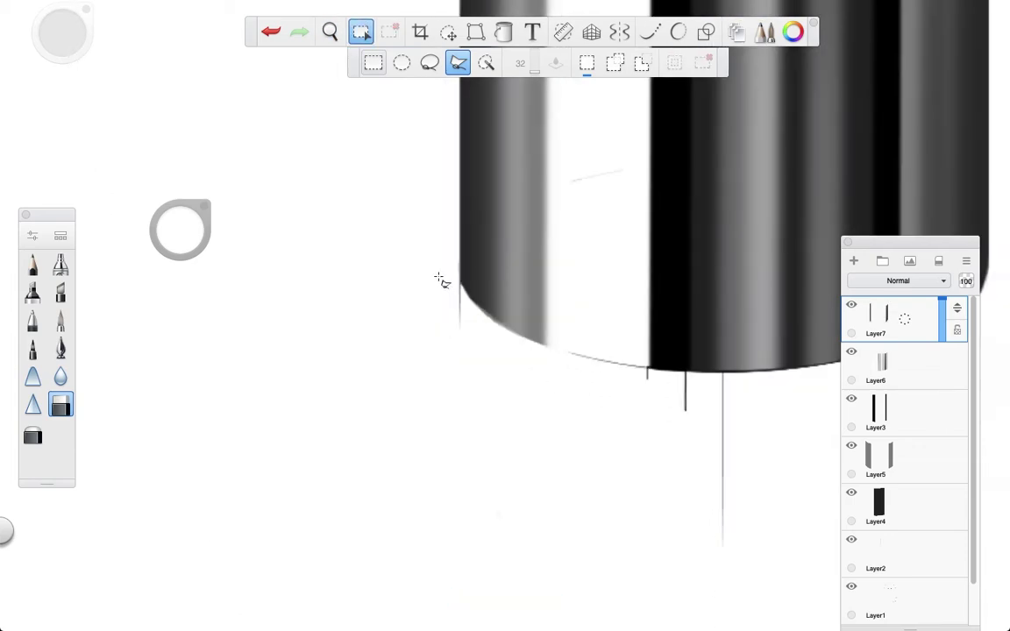
# Step: Use the hard eraser to remove Layer7's leftover shading inside the left end of the top ellipse
pyautogui.press('space')
pyautogui.moveTo(439, 273)
pyautogui.mouseDown()
pyautogui.moveTo(418, 289)
pyautogui.moveTo(289, 280)
pyautogui.mouseUp()
pyautogui.moveTo(321, 243)
pyautogui.mouseDown()
pyautogui.moveTo(341, 440)
pyautogui.moveTo(372, 412)
pyautogui.mouseUp()
pyautogui.click(66, 408)
pyautogui.moveTo(392, 277)
pyautogui.mouseDown()
pyautogui.moveTo(360, 269)
pyautogui.moveTo(325, 289)
pyautogui.moveTo(352, 288)
pyautogui.moveTo(380, 330)
pyautogui.moveTo(361, 345)
pyautogui.moveTo(386, 356)
pyautogui.moveTo(435, 321)
pyautogui.mouseUp()
# Step: Add a new layer above Layer7 and fit the ellipse ruler to the cylinder's top rim at about 16°
pyautogui.press('space')
pyautogui.moveTo(577, 288); pyautogui.dragTo(392, 329)
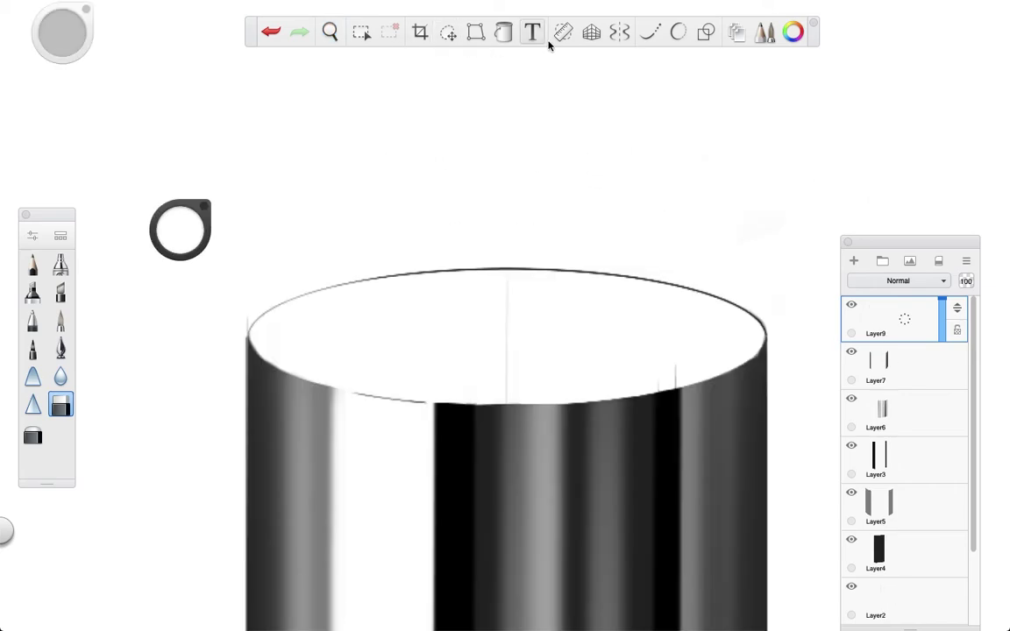
pyautogui.click(563, 32)
pyautogui.click(430, 64)
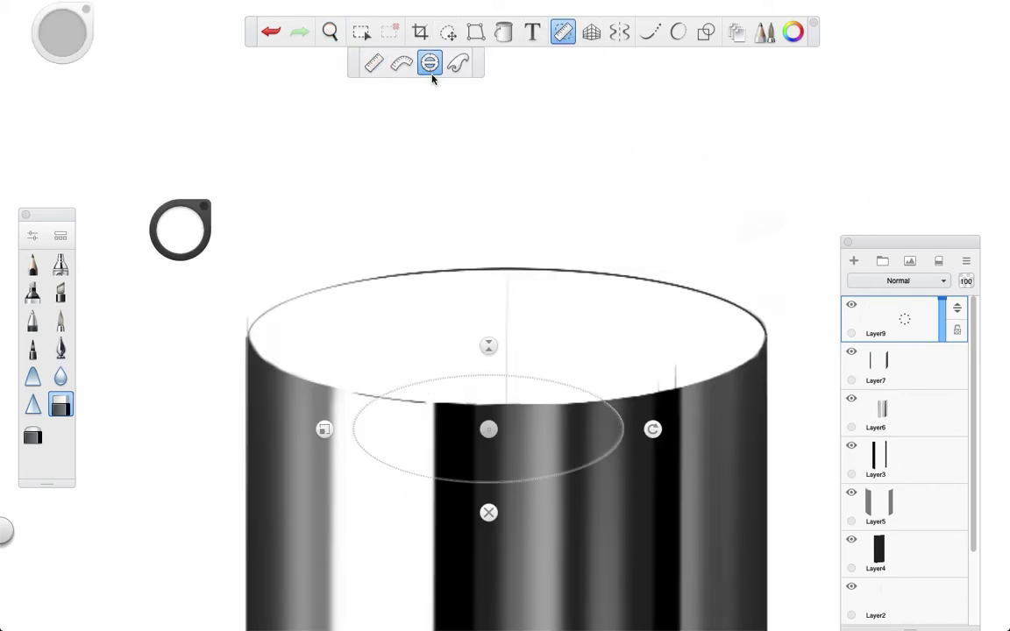
pyautogui.moveTo(491, 427); pyautogui.dragTo(506, 335)
pyautogui.moveTo(340, 335); pyautogui.dragTo(227, 349)
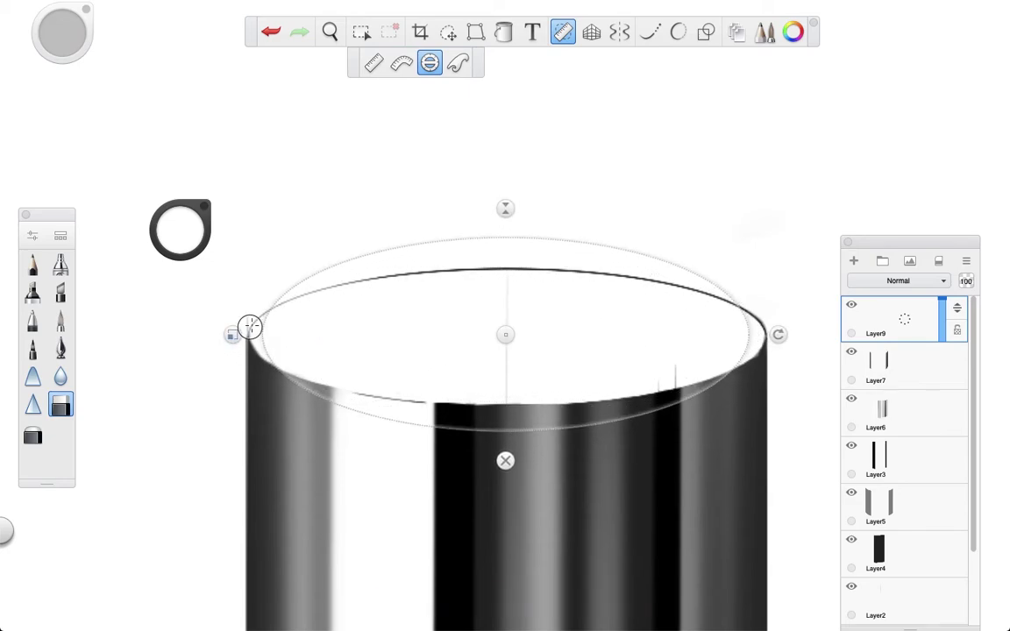
pyautogui.moveTo(254, 338); pyautogui.dragTo(234, 335)
pyautogui.moveTo(507, 333); pyautogui.dragTo(507, 336)
pyautogui.moveTo(509, 209); pyautogui.dragTo(512, 250)
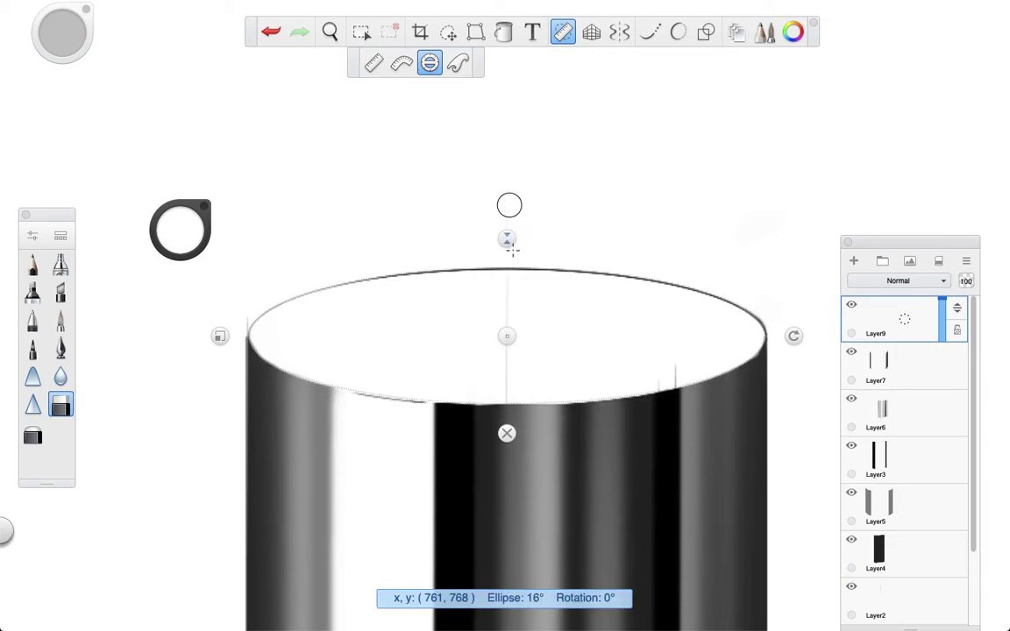
pyautogui.moveTo(513, 247); pyautogui.dragTo(511, 251)
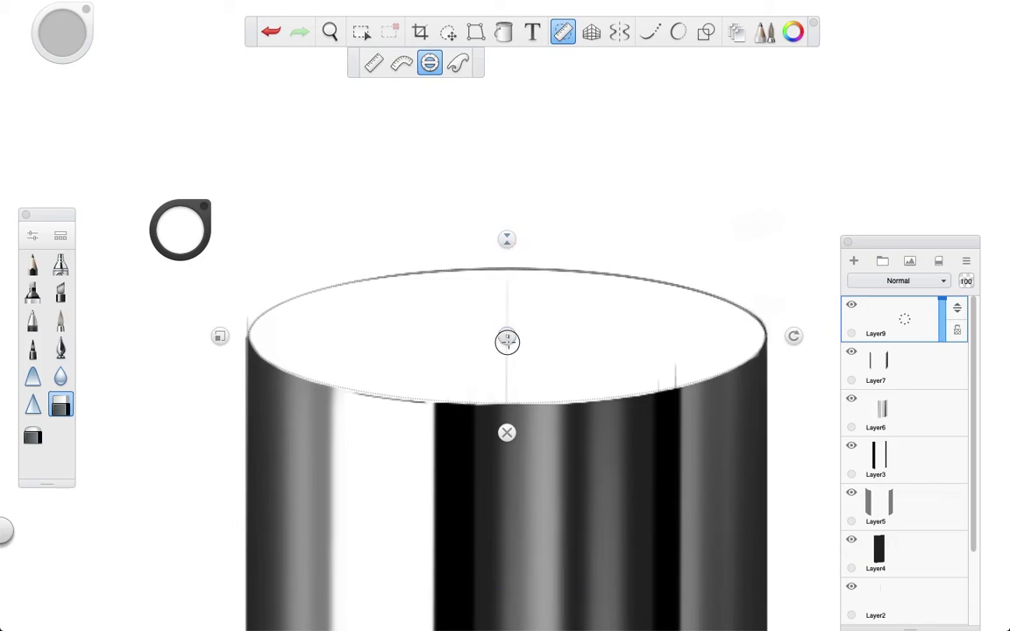
pyautogui.moveTo(508, 238); pyautogui.dragTo(510, 239)
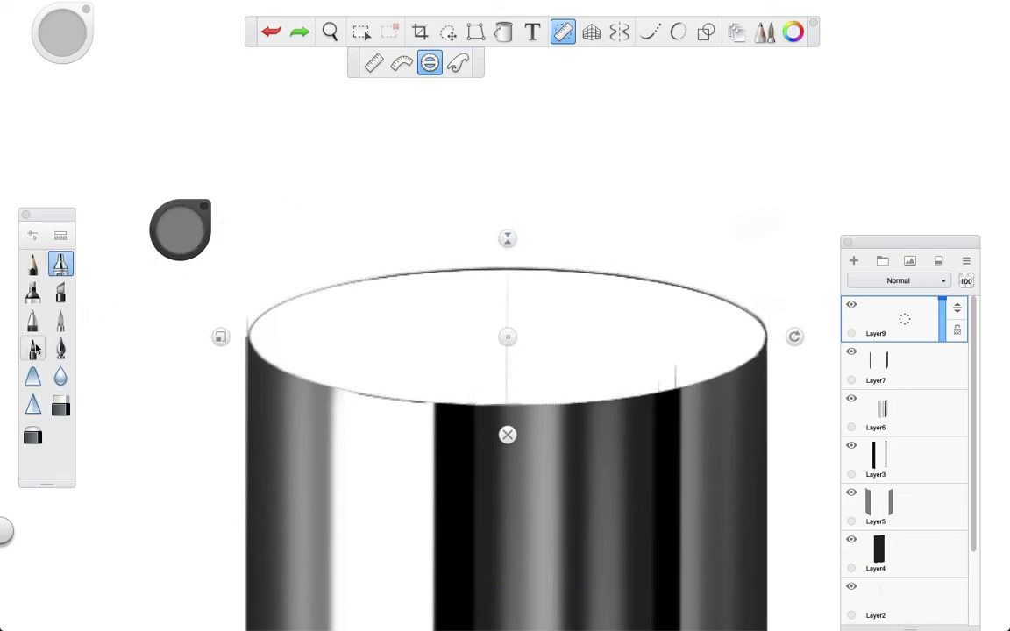
# Step: Trace the top ellipse in mid grey along the ellipse ruler on Layer9 and fill it with solid grey
pyautogui.click(61, 349)
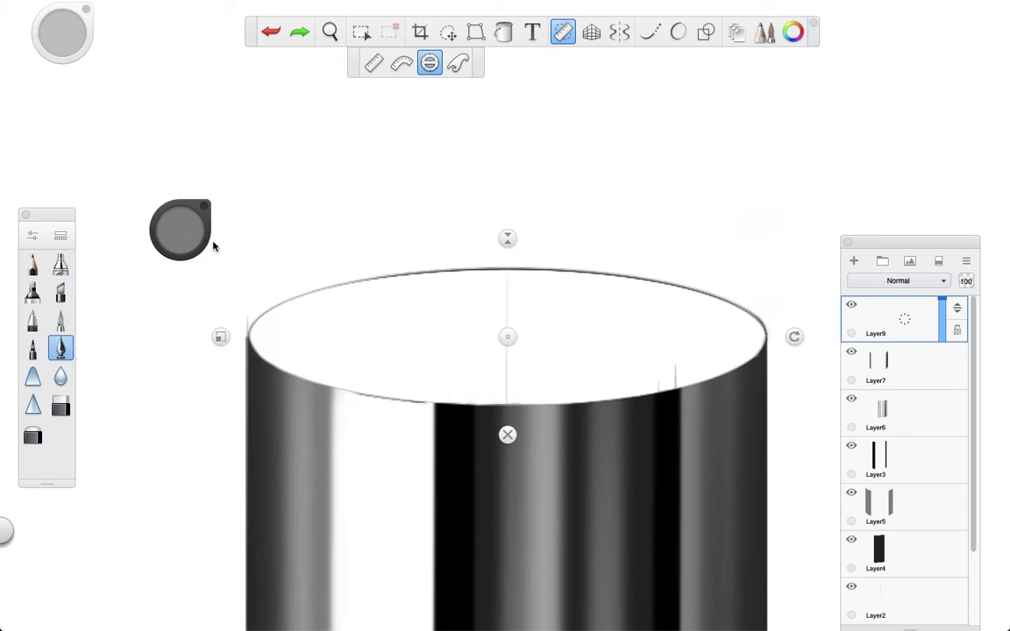
pyautogui.moveTo(756, 272)
pyautogui.mouseDown()
pyautogui.moveTo(242, 252)
pyautogui.moveTo(568, 487)
pyautogui.moveTo(742, 205)
pyautogui.moveTo(259, 467)
pyautogui.moveTo(779, 392)
pyautogui.mouseUp()
pyautogui.click(504, 33)
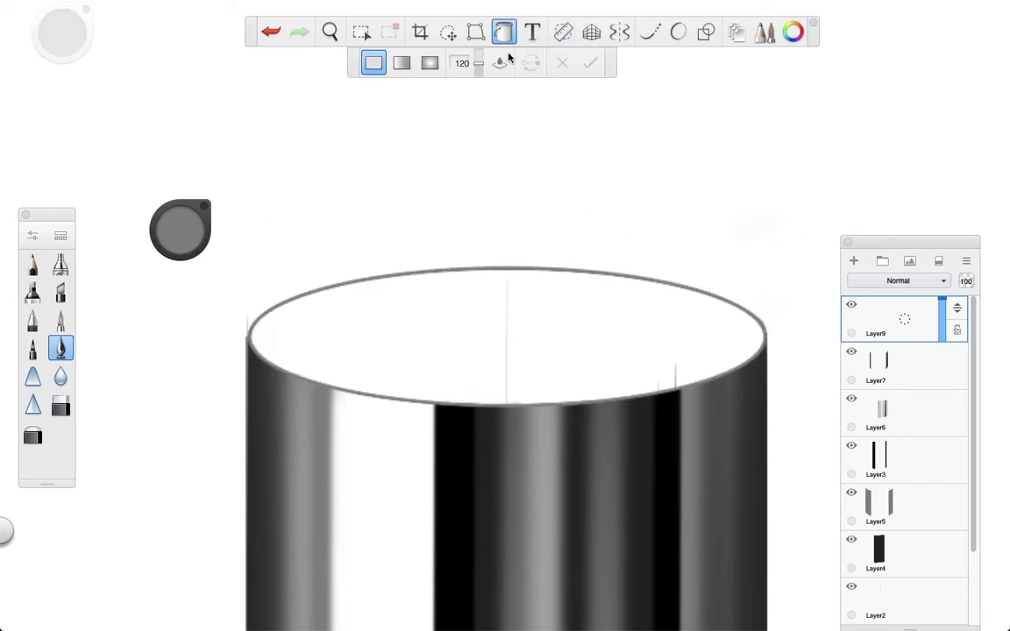
pyautogui.click(576, 321)
pyautogui.moveTo(184, 203); pyautogui.dragTo(164, 37)
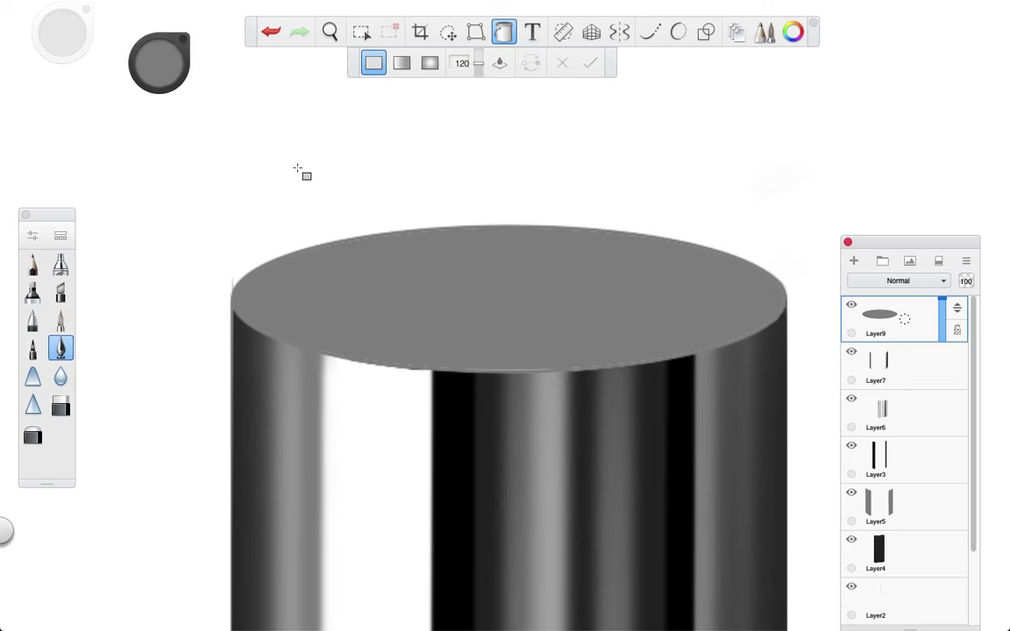
# Step: Paint over the light specks along the back rim and right end of the grey top with the grey pen
pyautogui.press('space')
pyautogui.moveTo(468, 251); pyautogui.dragTo(673, 282)
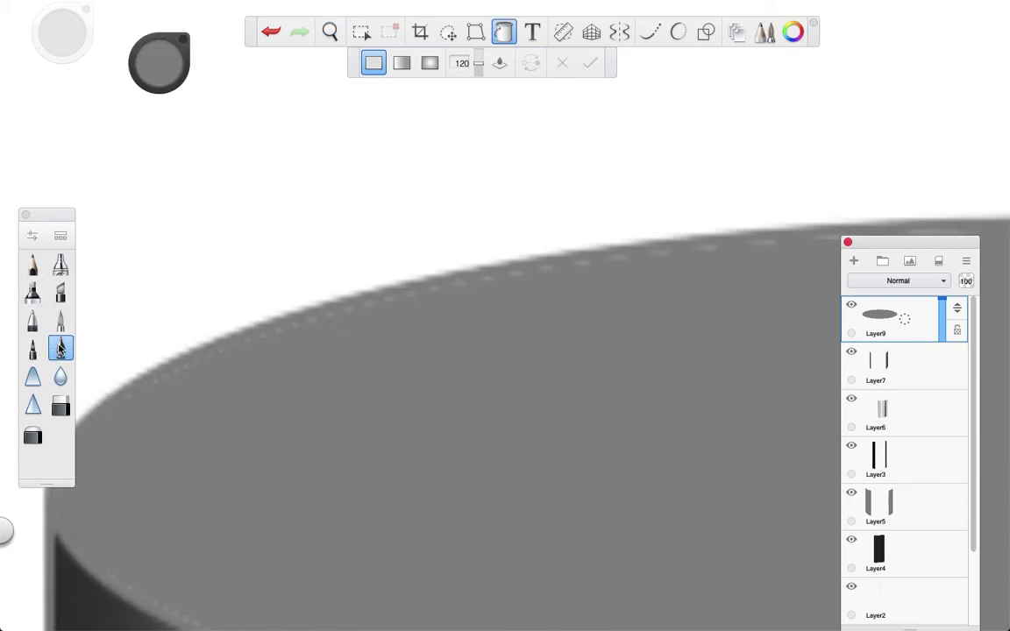
pyautogui.doubleClick(60, 349)
pyautogui.click(434, 149)
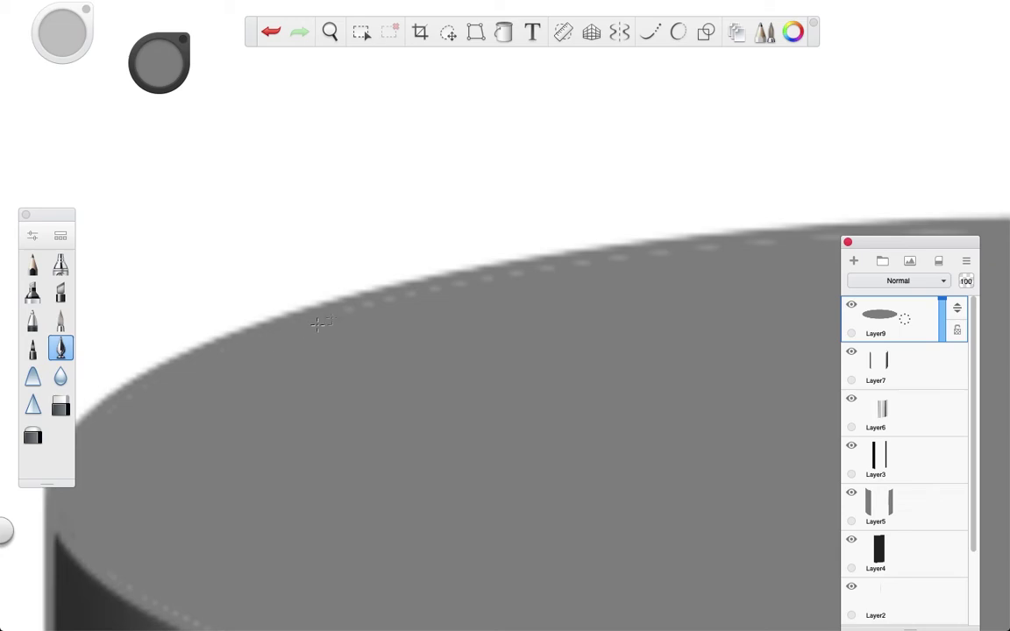
pyautogui.moveTo(710, 254); pyautogui.dragTo(479, 262)
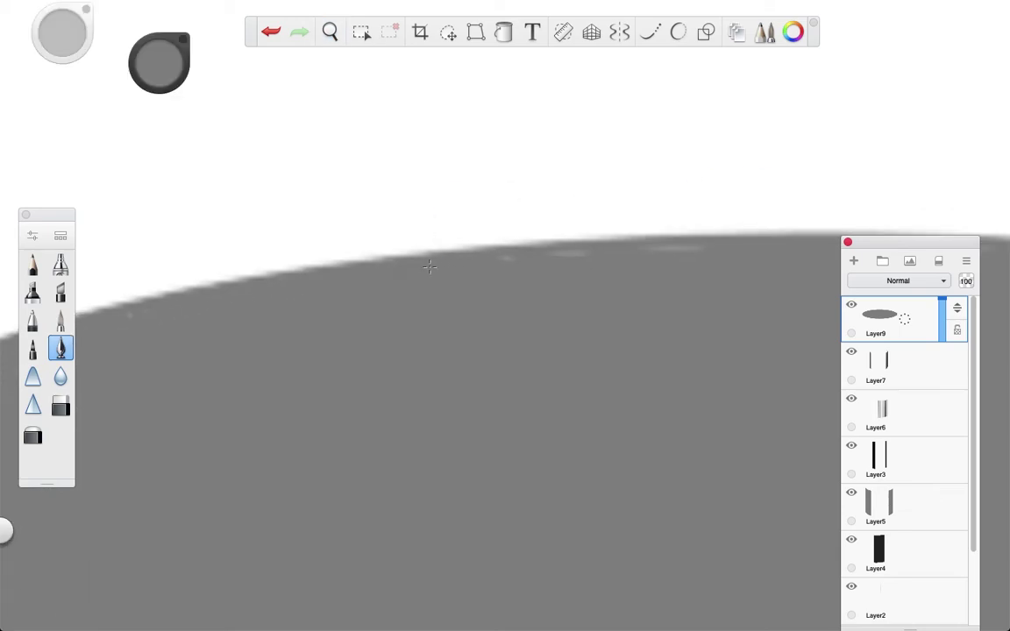
pyautogui.moveTo(652, 251); pyautogui.dragTo(508, 229)
pyautogui.moveTo(758, 184); pyautogui.dragTo(397, 137)
pyautogui.moveTo(734, 257); pyautogui.dragTo(392, 184)
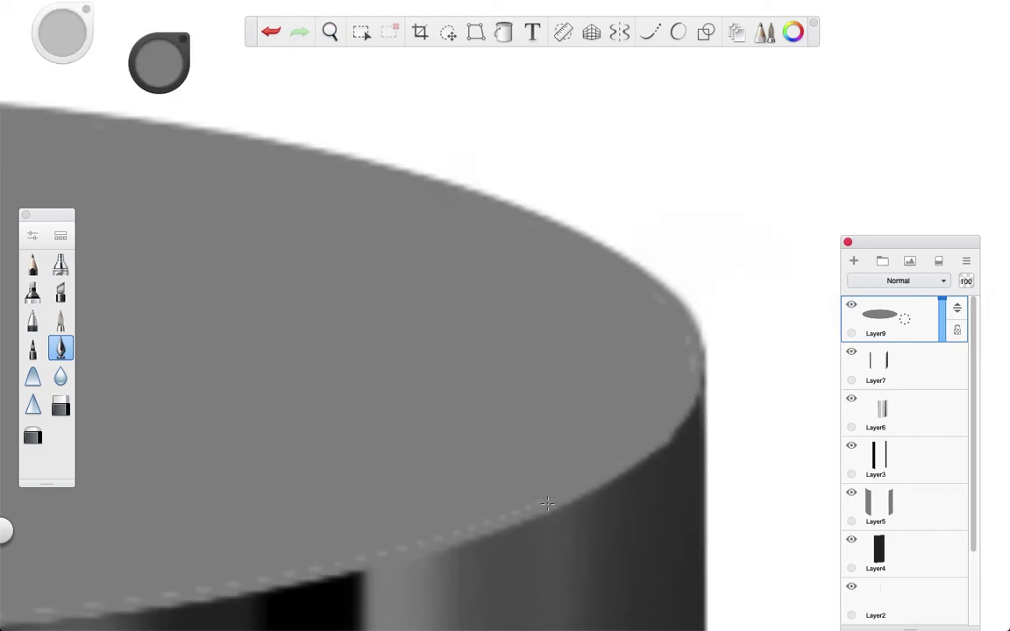
pyautogui.moveTo(547, 504); pyautogui.dragTo(695, 344)
# Step: Paint over the remaining light specks along the front rim of the grey top, up to its left end
pyautogui.moveTo(369, 424); pyautogui.dragTo(509, 355)
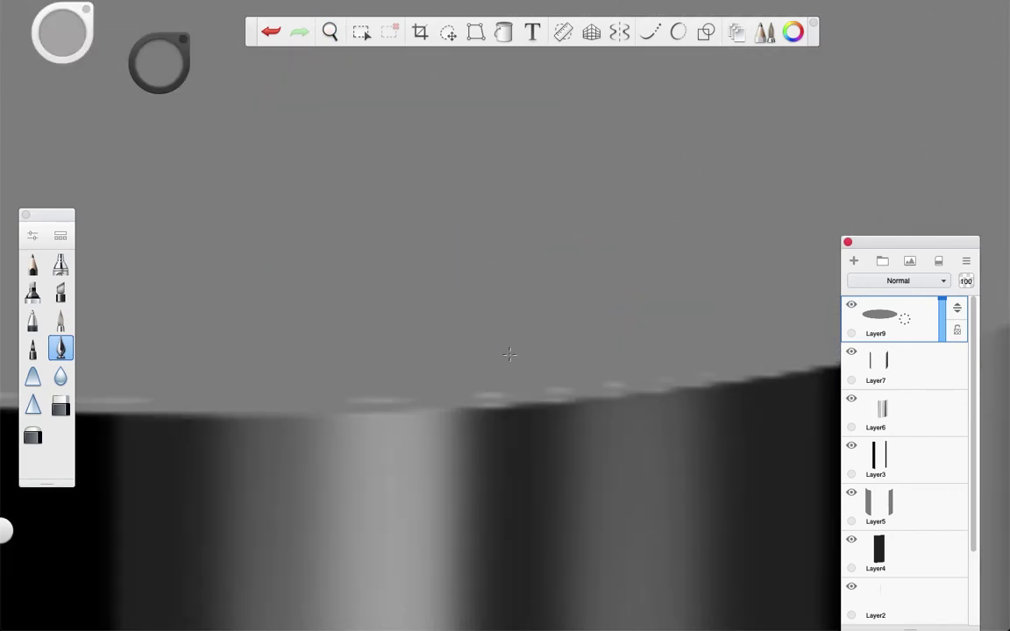
pyautogui.moveTo(709, 370); pyautogui.dragTo(537, 413)
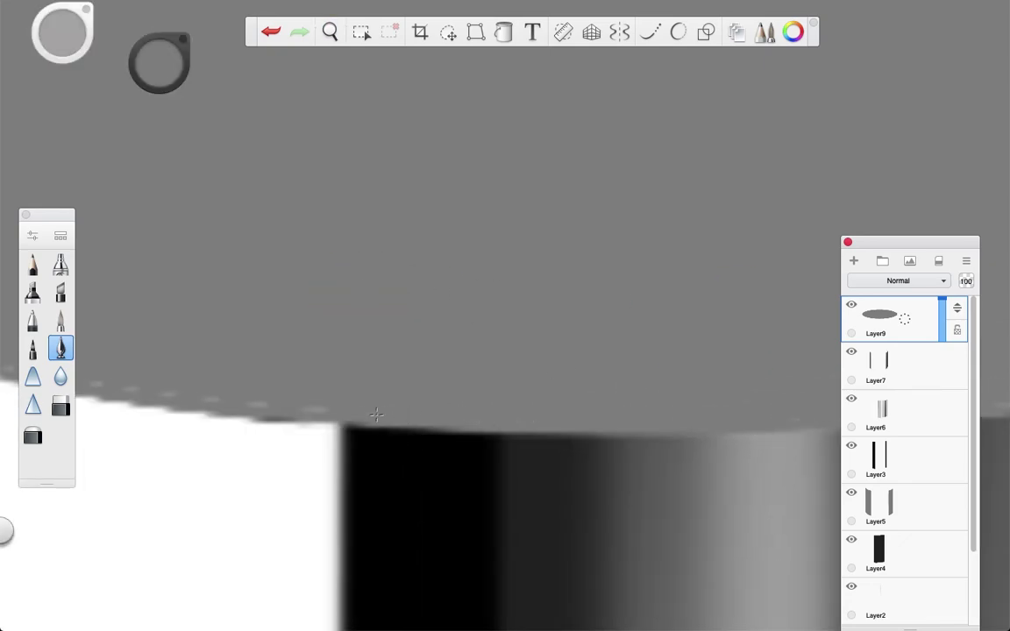
pyautogui.moveTo(148, 388); pyautogui.dragTo(474, 447)
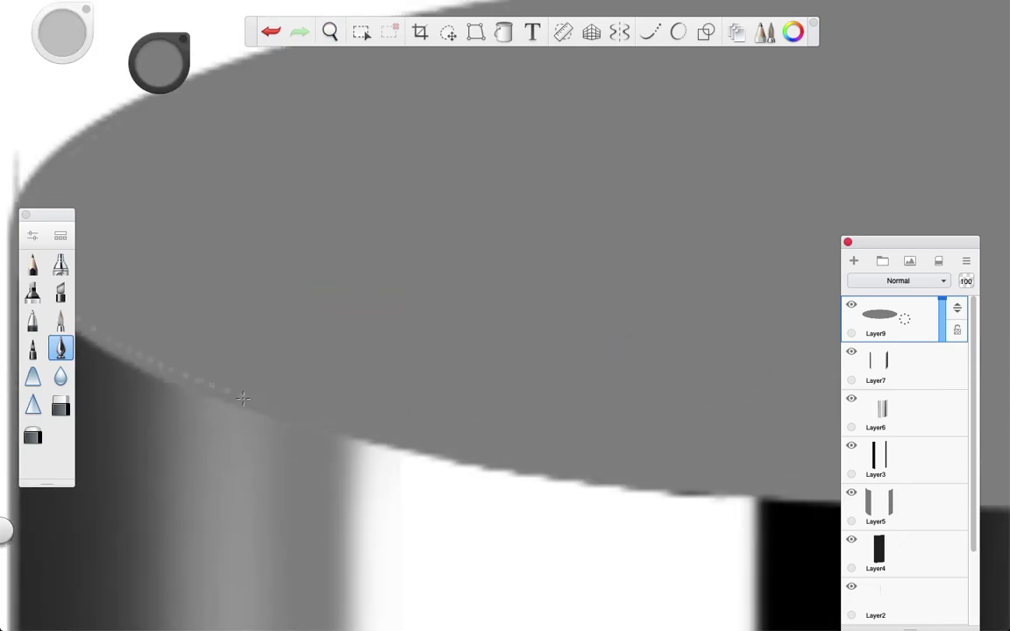
pyautogui.moveTo(97, 311); pyautogui.dragTo(241, 361)
pyautogui.moveTo(428, 328); pyautogui.dragTo(274, 398)
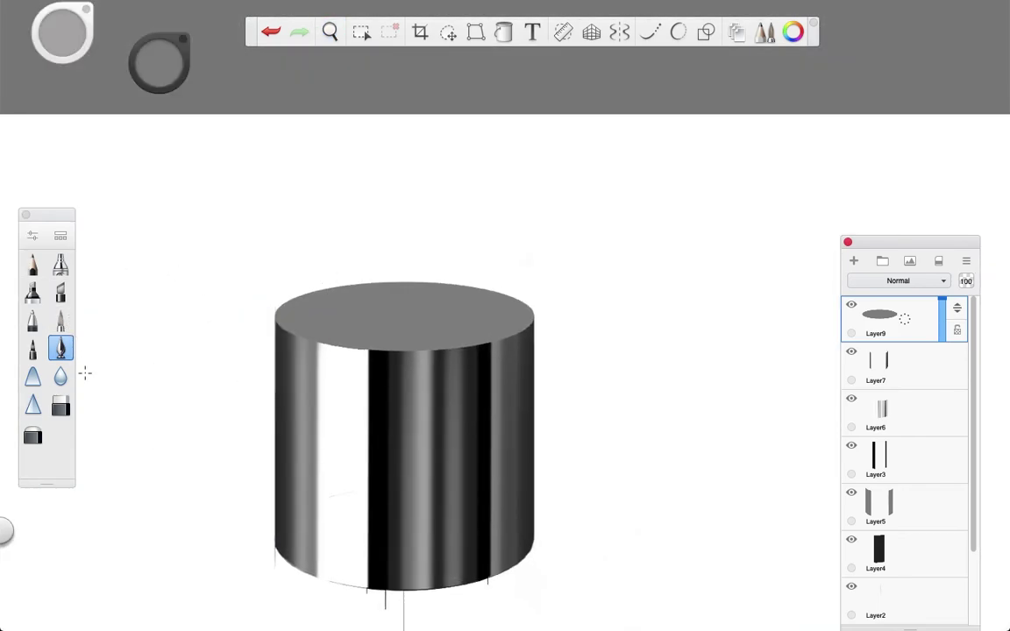
pyautogui.scroll(-5, 144, 410)
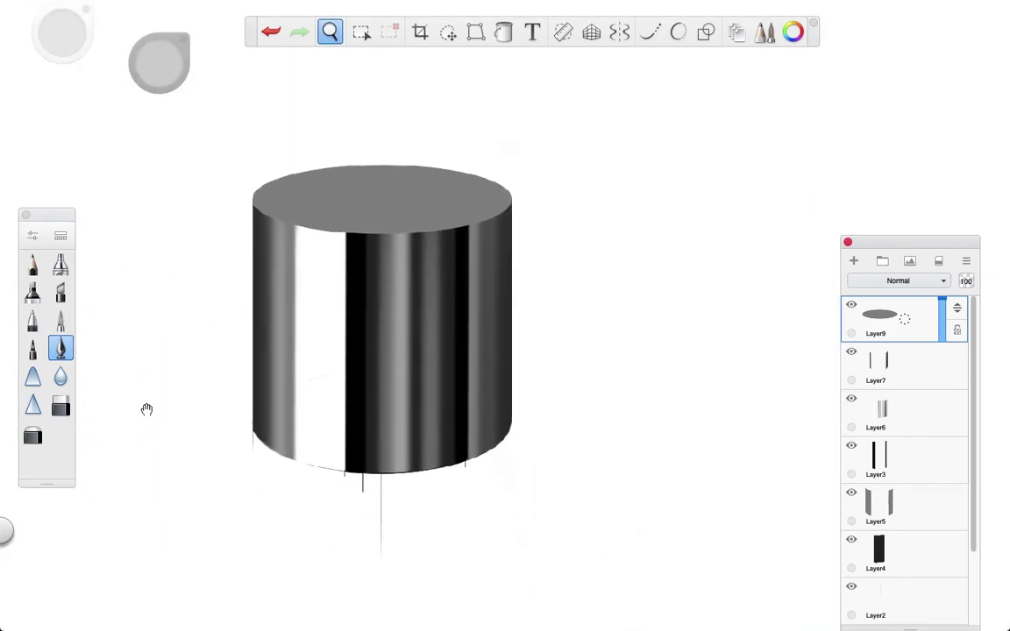
# Step: Add a layer above the grey top, sketch rough arrows and scribbles marking areas to shade, and clear them
pyautogui.click(852, 261)
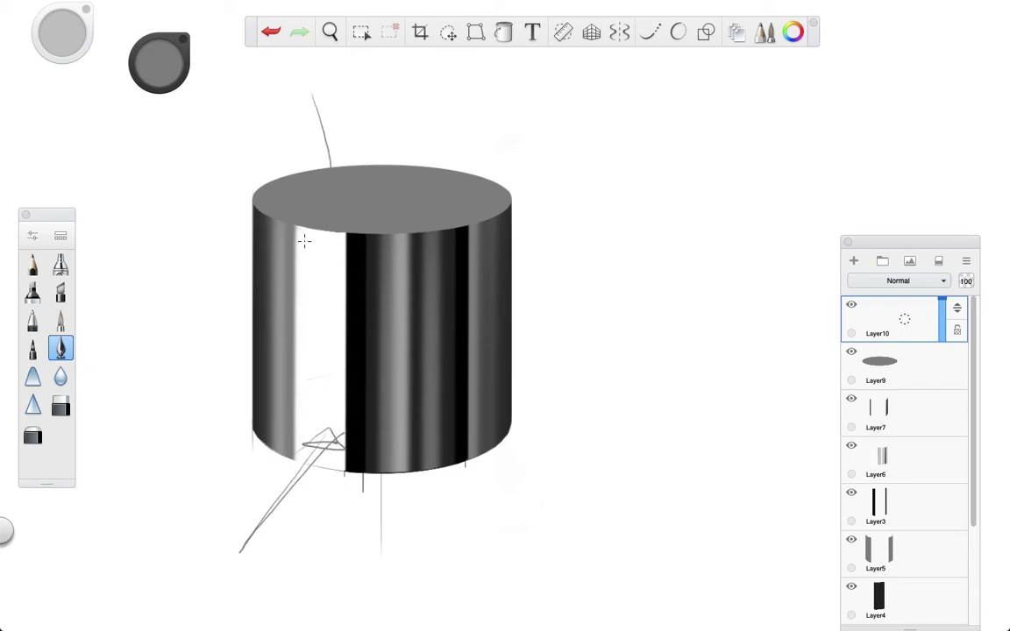
pyautogui.moveTo(173, 78); pyautogui.dragTo(179, 168)
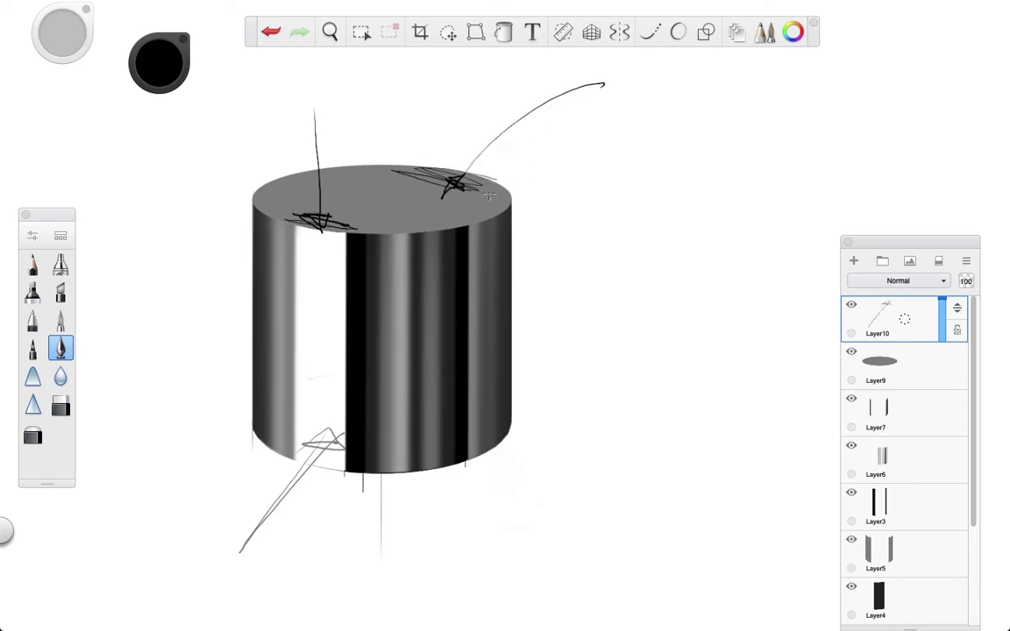
pyautogui.press('Delete')
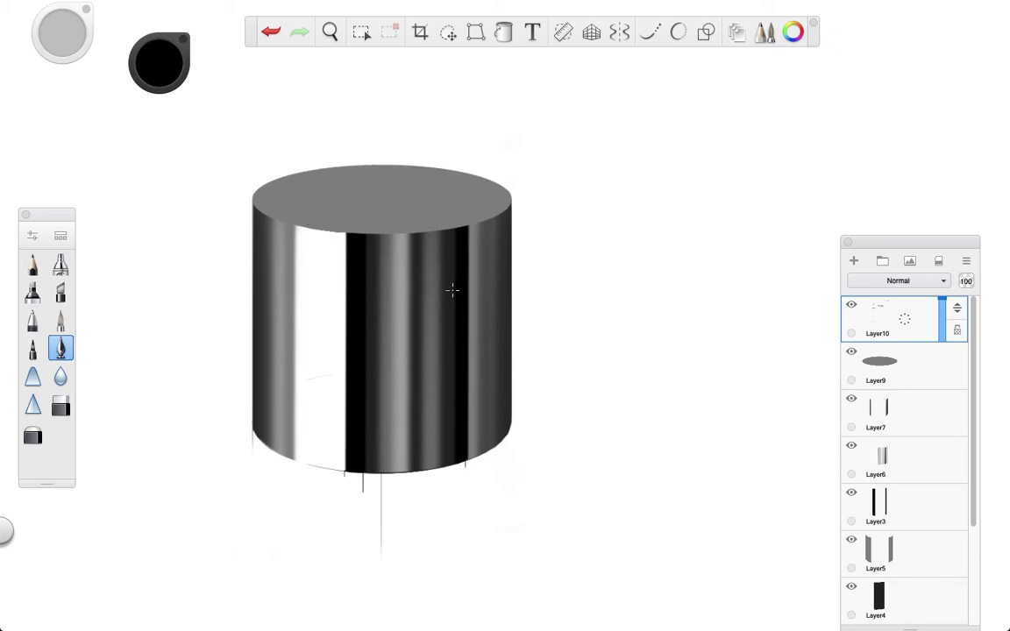
# Step: Turn the canvas so the grey top can be shaded comfortably, and set the airbrush size to 47.7
pyautogui.press('space')
pyautogui.moveTo(495, 335); pyautogui.dragTo(500, 261)
pyautogui.moveTo(566, 197); pyautogui.dragTo(405, 288)
pyautogui.moveTo(449, 241); pyautogui.dragTo(451, 293)
pyautogui.moveTo(351, 362); pyautogui.dragTo(327, 318)
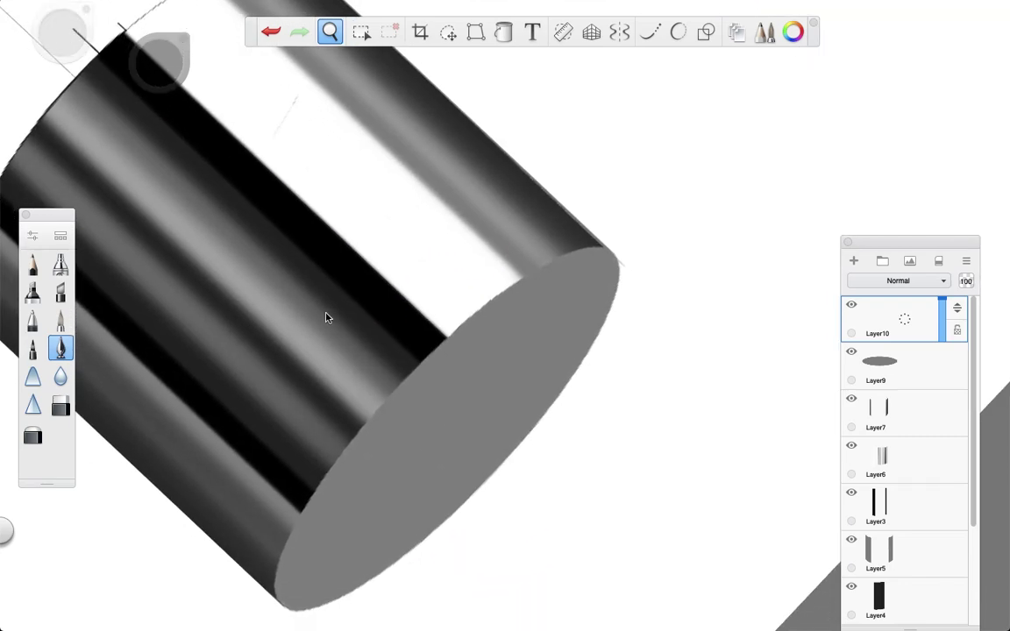
pyautogui.press('space')
pyautogui.moveTo(451, 337)
pyautogui.mouseDown()
pyautogui.moveTo(438, 332)
pyautogui.moveTo(444, 320)
pyautogui.moveTo(639, 268)
pyautogui.mouseUp()
pyautogui.press('super+z')
pyautogui.doubleClick(63, 265)
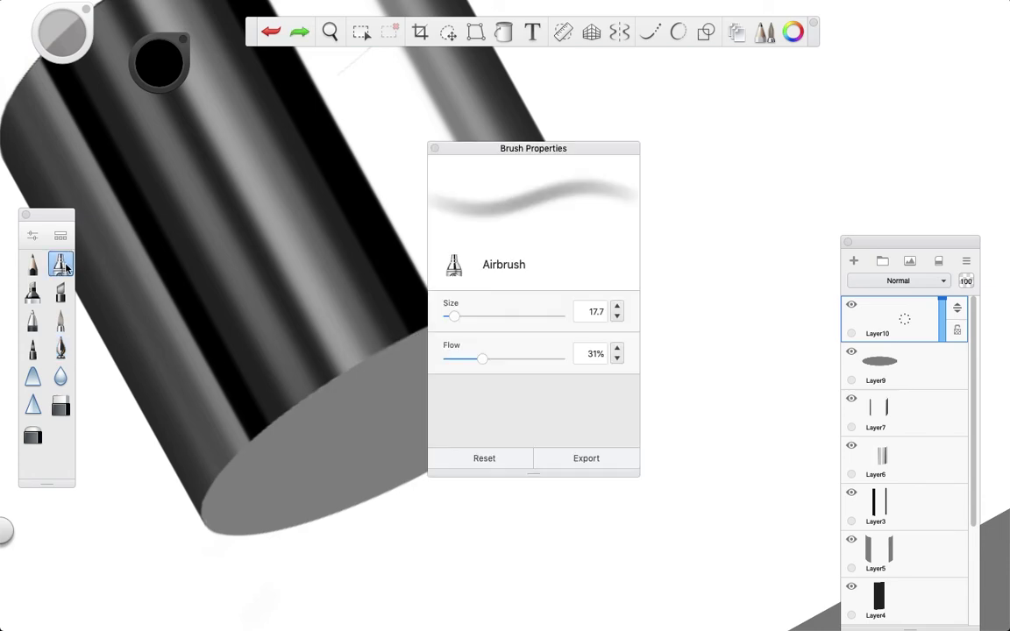
pyautogui.moveTo(465, 316)
pyautogui.mouseDown()
pyautogui.moveTo(481, 316)
pyautogui.moveTo(470, 316)
pyautogui.mouseUp()
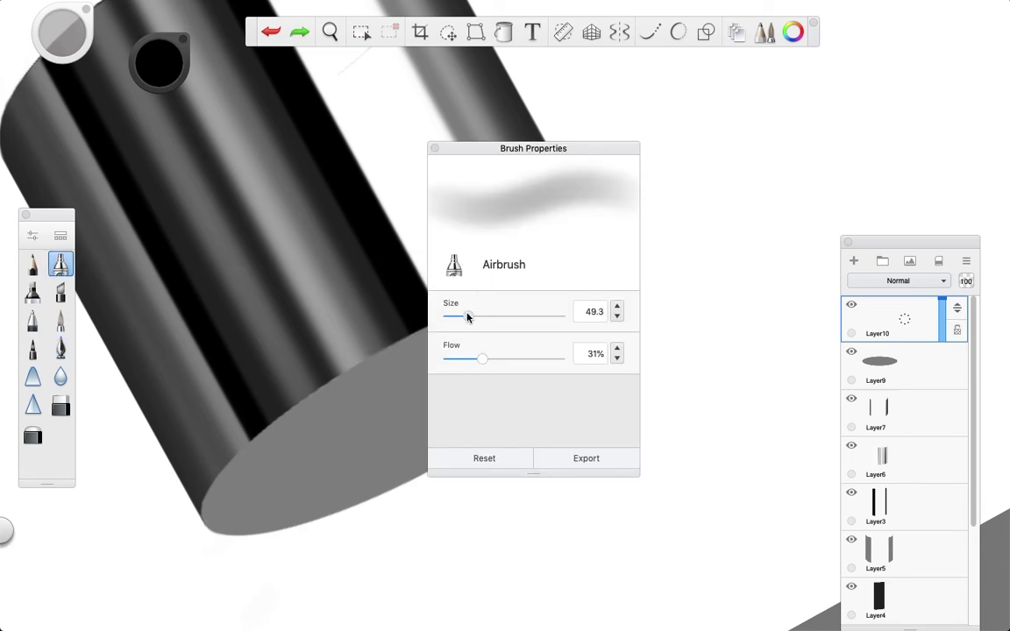
# Step: Airbrush a soft light grey highlight along the front rim of the grey top on Layer10
pyautogui.moveTo(338, 329); pyautogui.dragTo(275, 412)
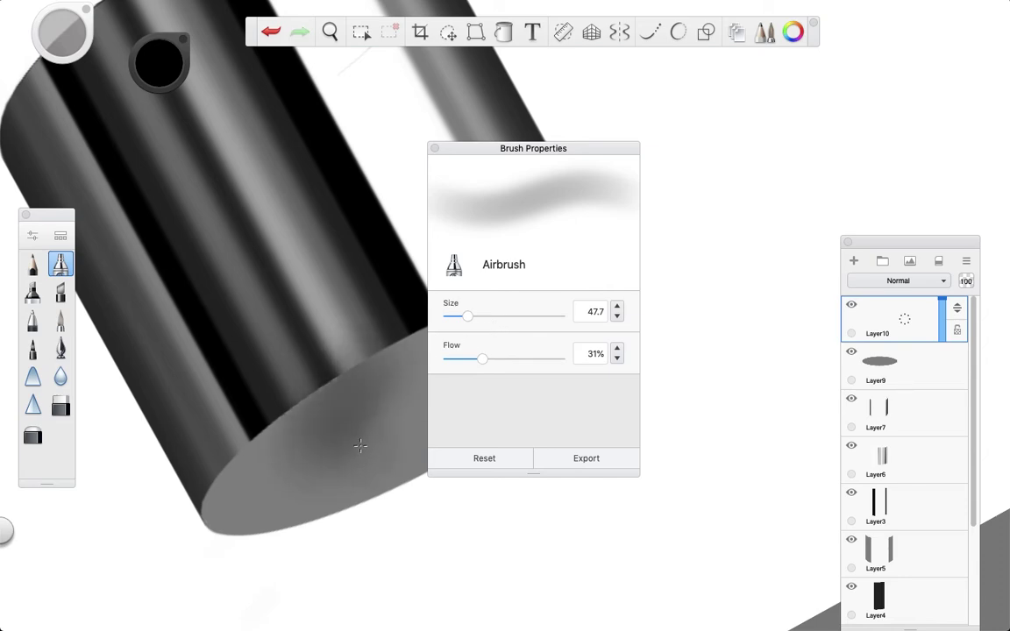
pyautogui.press('super+z')
pyautogui.moveTo(170, 80)
pyautogui.mouseDown()
pyautogui.moveTo(154, 35)
pyautogui.moveTo(287, 295)
pyautogui.moveTo(305, 156)
pyautogui.mouseUp()
pyautogui.click(895, 370)
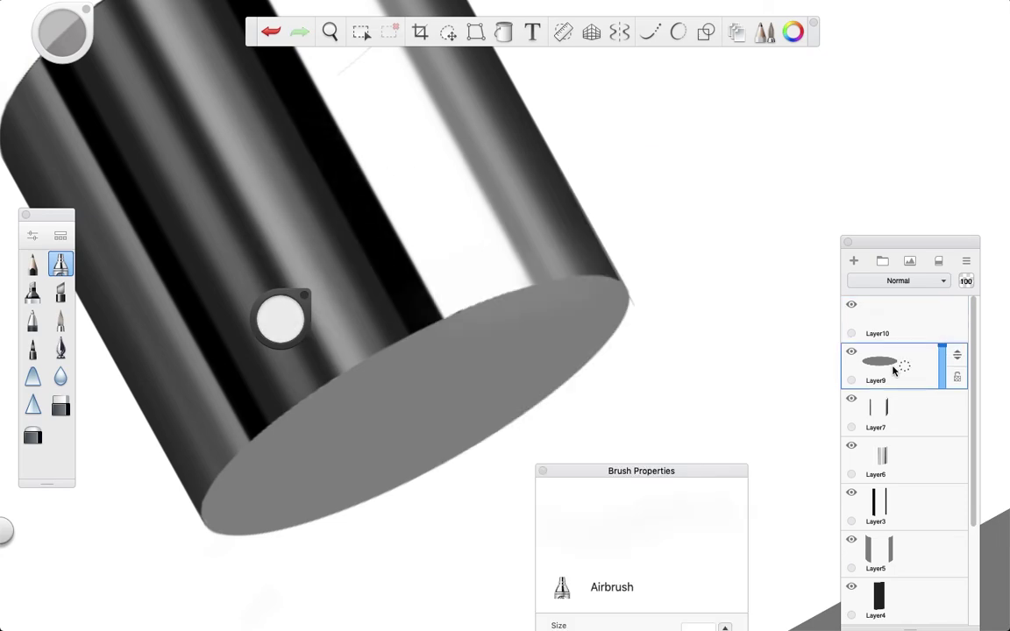
pyautogui.click(899, 326)
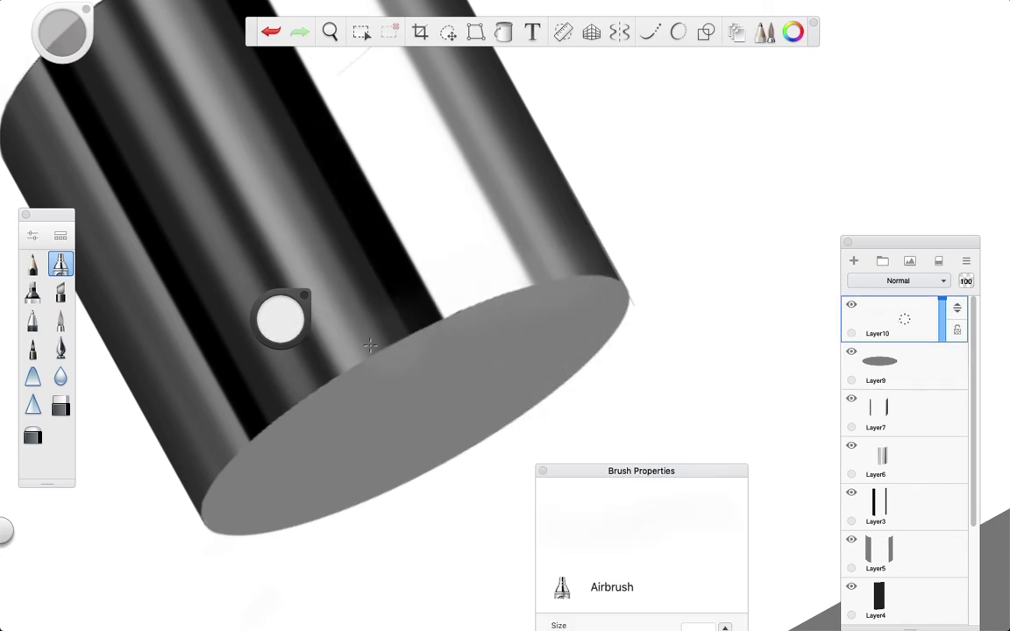
pyautogui.moveTo(357, 353)
pyautogui.mouseDown()
pyautogui.moveTo(594, 268)
pyautogui.moveTo(340, 364)
pyautogui.moveTo(403, 362)
pyautogui.mouseUp()
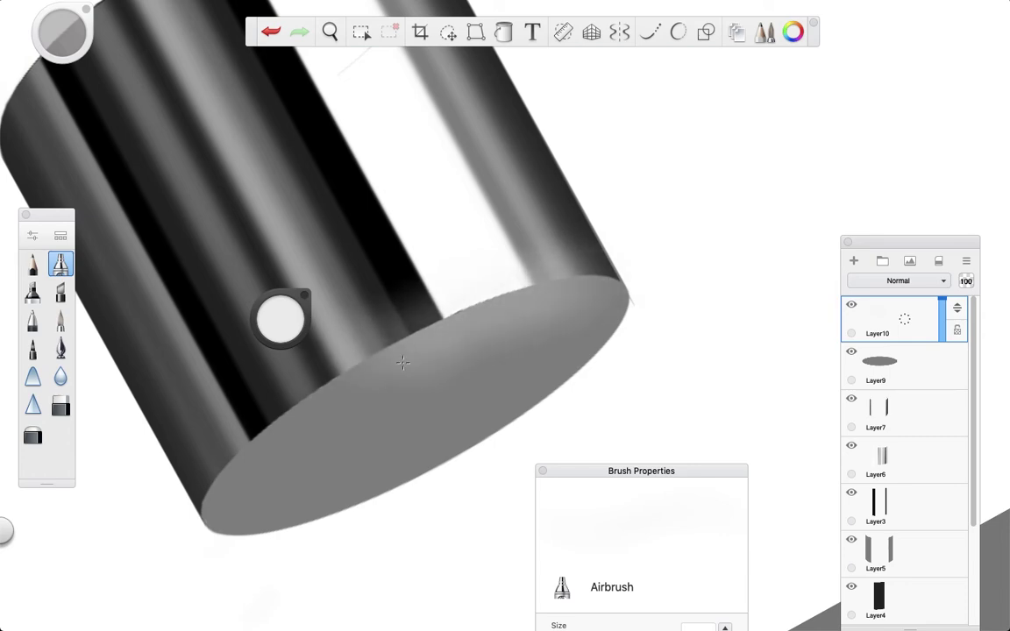
pyautogui.moveTo(337, 384); pyautogui.dragTo(642, 286)
# Step: Airbrush a soft near-black shadow along the back rim of the grey top and return the canvas to upright
pyautogui.press('space')
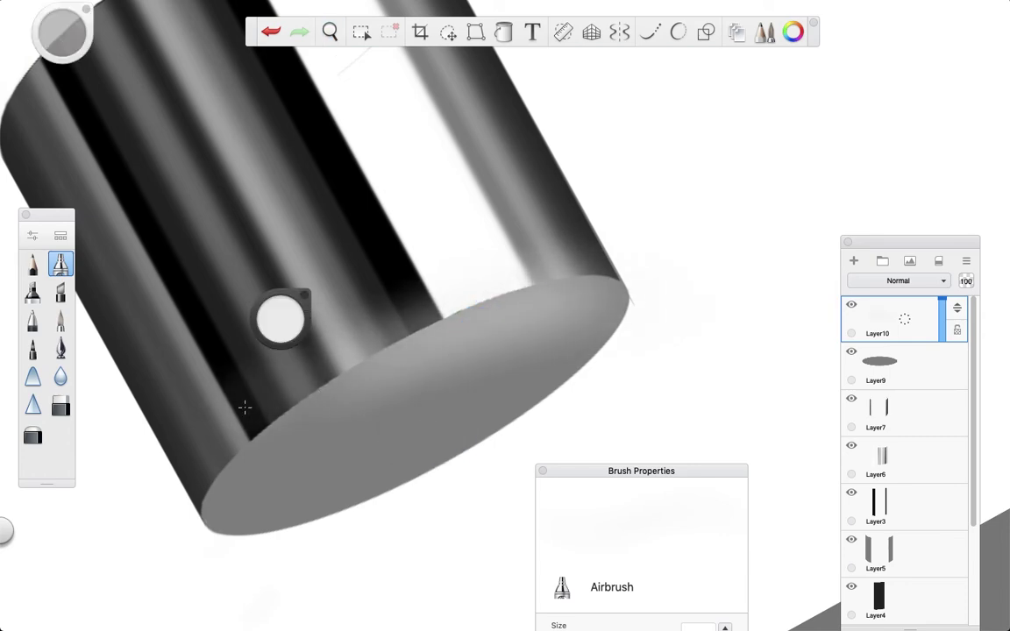
pyautogui.moveTo(278, 315); pyautogui.dragTo(274, 395)
pyautogui.moveTo(223, 561)
pyautogui.mouseDown()
pyautogui.moveTo(257, 561)
pyautogui.moveTo(290, 462)
pyautogui.mouseUp()
pyautogui.press('super+z')
pyautogui.press('space')
pyautogui.moveTo(211, 452)
pyautogui.mouseDown()
pyautogui.moveTo(236, 430)
pyautogui.moveTo(360, 423)
pyautogui.moveTo(421, 391)
pyautogui.moveTo(355, 402)
pyautogui.moveTo(378, 377)
pyautogui.moveTo(568, 324)
pyautogui.moveTo(444, 393)
pyautogui.moveTo(557, 387)
pyautogui.moveTo(214, 472)
pyautogui.moveTo(631, 327)
pyautogui.moveTo(225, 461)
pyautogui.moveTo(653, 301)
pyautogui.mouseUp()
pyautogui.press('space')
pyautogui.moveTo(454, 272); pyautogui.dragTo(569, 348)
pyautogui.moveTo(653, 352)
pyautogui.mouseDown()
pyautogui.moveTo(536, 215)
pyautogui.moveTo(640, 293)
pyautogui.mouseUp()
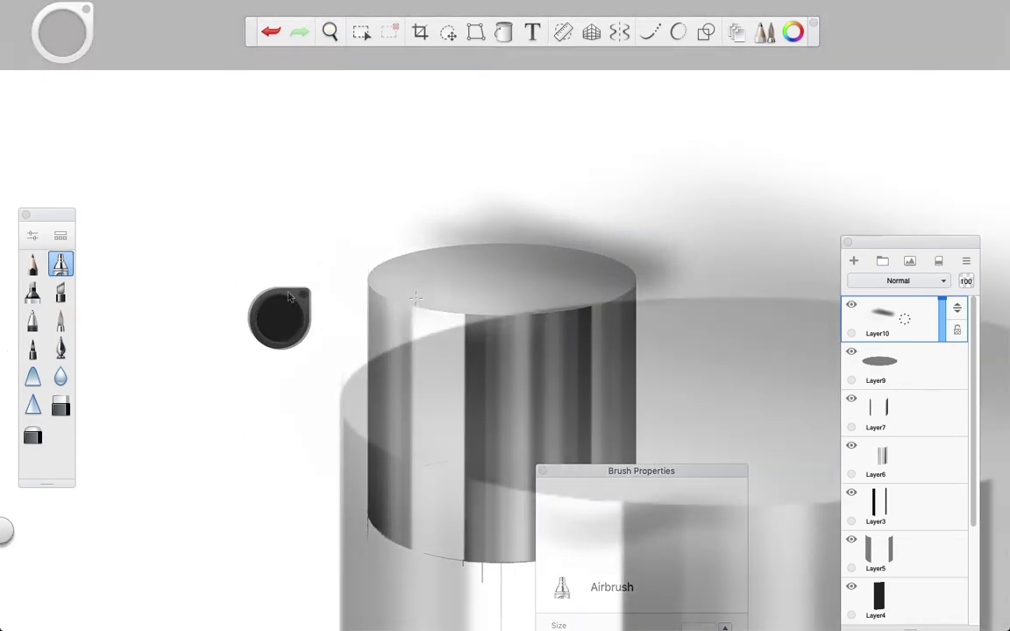
# Step: Erase the dark overspill directly outside the back rim and around the right end of the top
pyautogui.moveTo(305, 295); pyautogui.dragTo(162, 164)
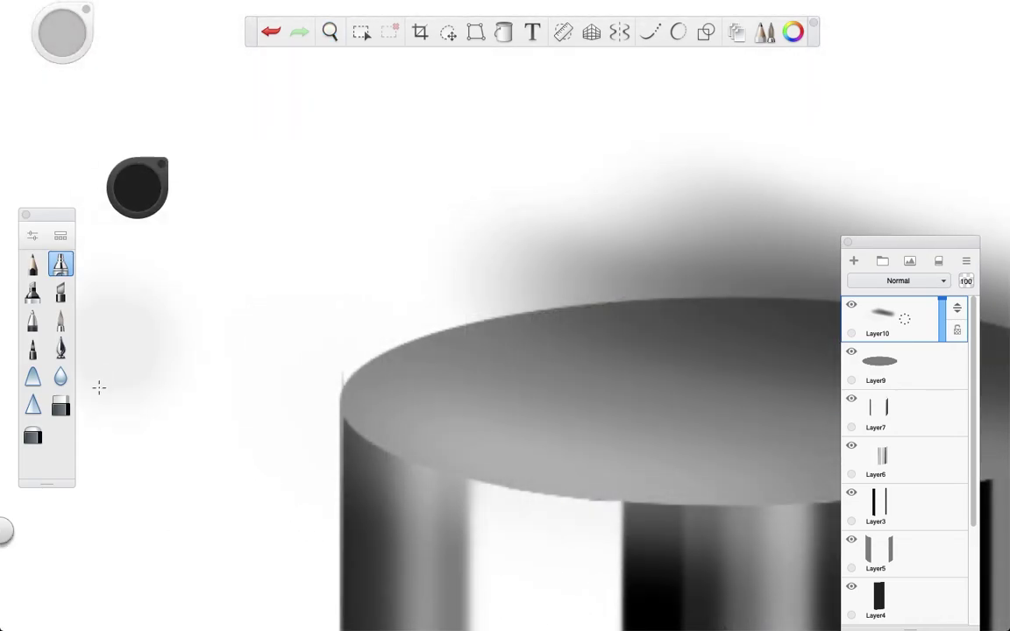
pyautogui.click(68, 404)
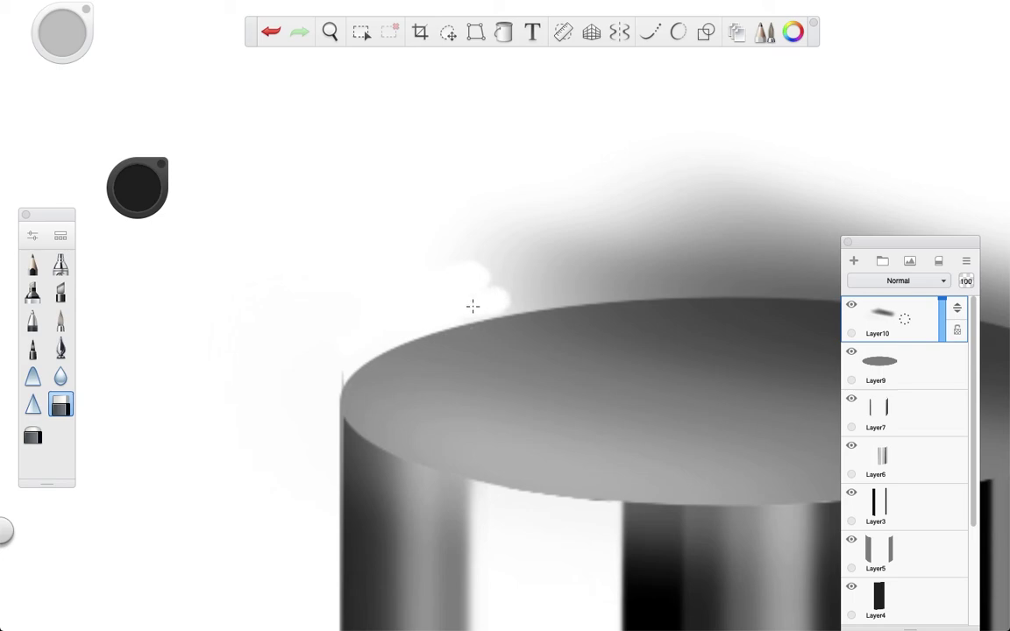
pyautogui.moveTo(560, 292)
pyautogui.mouseDown()
pyautogui.moveTo(753, 282)
pyautogui.moveTo(495, 264)
pyautogui.moveTo(570, 248)
pyautogui.moveTo(707, 261)
pyautogui.mouseUp()
pyautogui.press('space')
pyautogui.moveTo(702, 302)
pyautogui.mouseDown()
pyautogui.moveTo(463, 254)
pyautogui.moveTo(537, 259)
pyautogui.moveTo(530, 267)
pyautogui.moveTo(615, 284)
pyautogui.moveTo(753, 356)
pyautogui.moveTo(792, 402)
pyautogui.mouseUp()
pyautogui.press('space')
pyautogui.moveTo(498, 318)
pyautogui.mouseDown()
pyautogui.moveTo(578, 322)
pyautogui.moveTo(564, 449)
pyautogui.moveTo(532, 342)
pyautogui.mouseUp()
pyautogui.moveTo(482, 324)
pyautogui.mouseDown()
pyautogui.moveTo(461, 299)
pyautogui.moveTo(463, 402)
pyautogui.moveTo(422, 429)
pyautogui.mouseUp()
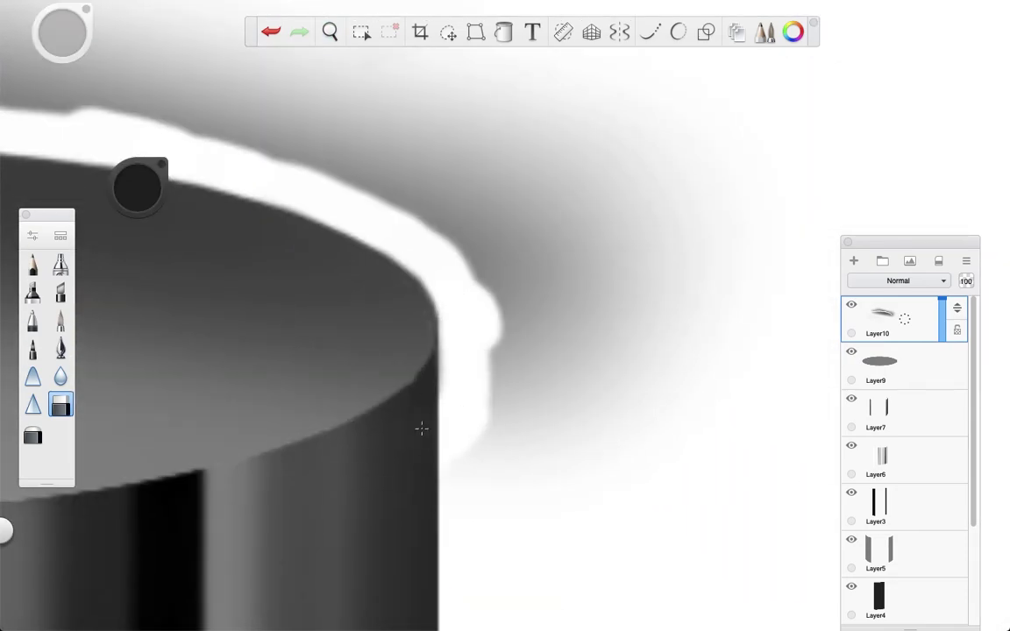
# Step: Erase the airbrush overspill on the right-hand side bands below the front rim and beside the cylinder's right edge
pyautogui.press('space')
pyautogui.moveTo(221, 516); pyautogui.dragTo(455, 369)
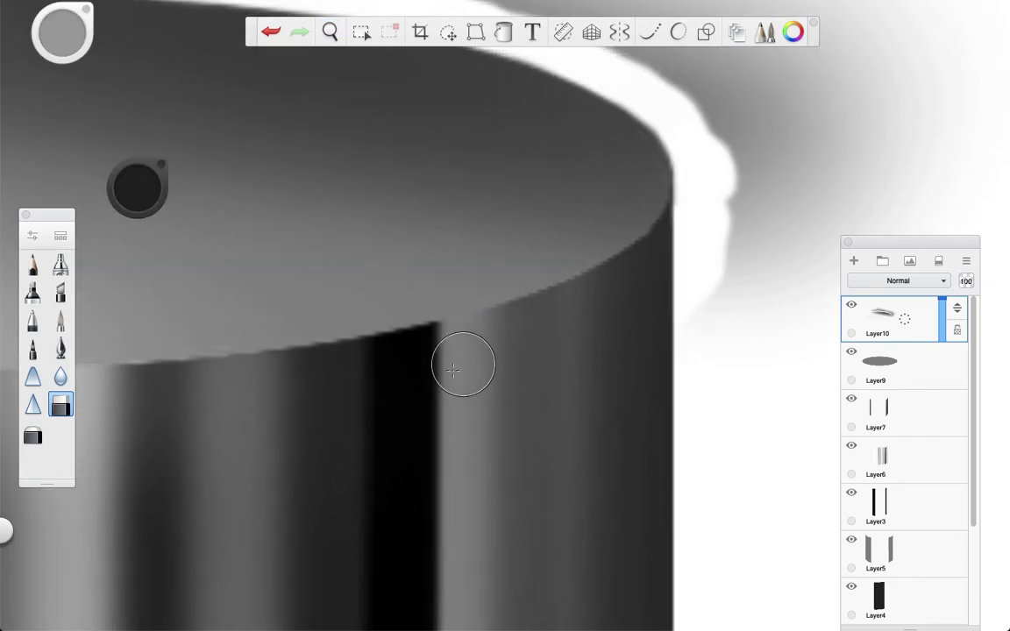
pyautogui.press('space')
pyautogui.moveTo(489, 418); pyautogui.dragTo(367, 420)
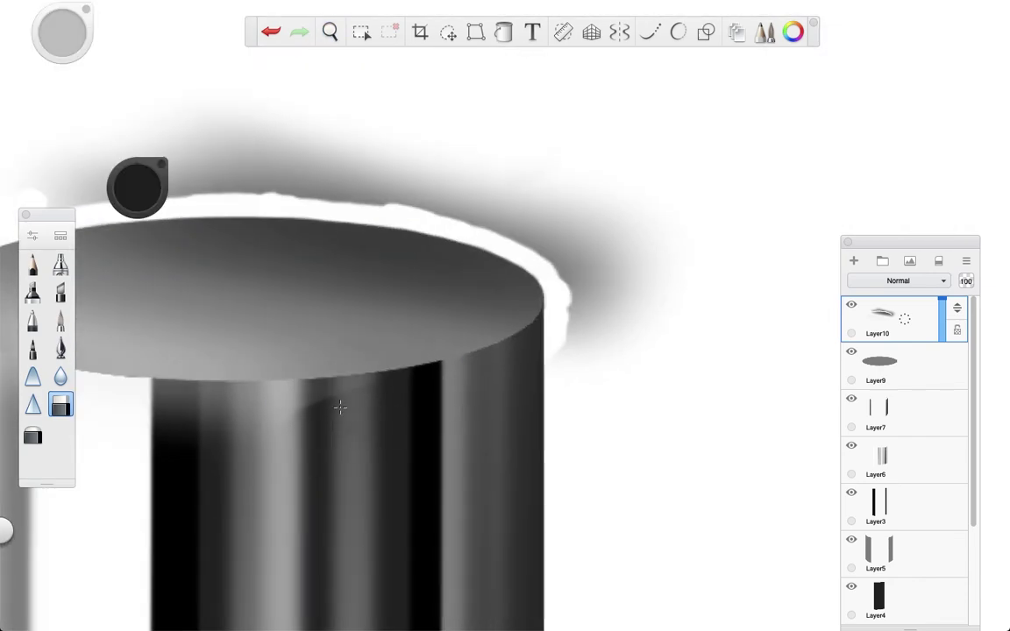
pyautogui.moveTo(535, 368)
pyautogui.mouseDown()
pyautogui.moveTo(550, 372)
pyautogui.moveTo(593, 276)
pyautogui.moveTo(662, 245)
pyautogui.mouseUp()
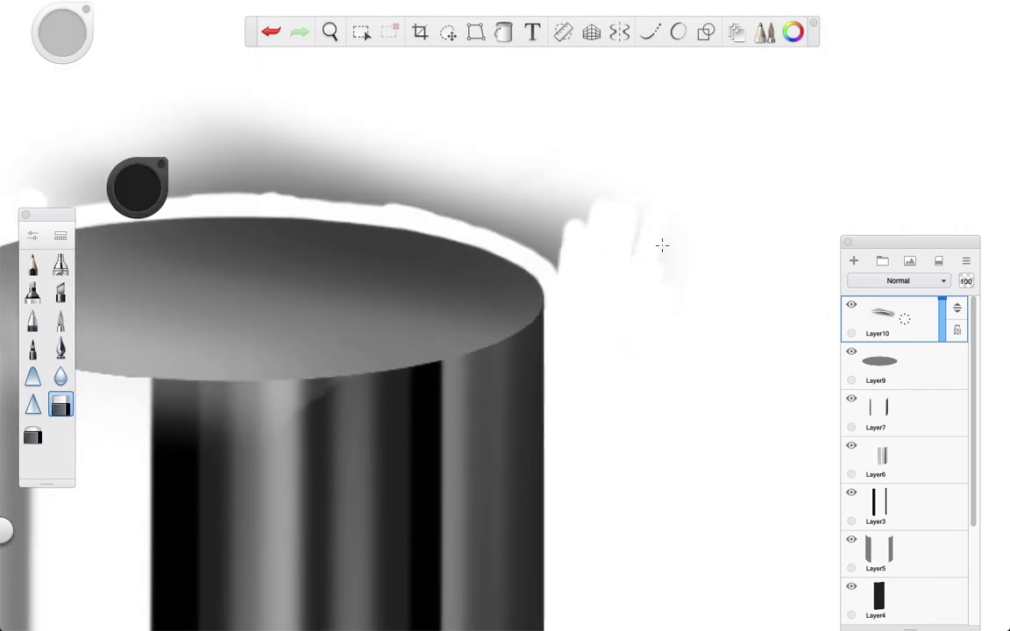
pyautogui.moveTo(573, 262)
pyautogui.mouseDown()
pyautogui.moveTo(481, 225)
pyautogui.moveTo(451, 199)
pyautogui.moveTo(549, 230)
pyautogui.moveTo(505, 206)
pyautogui.mouseUp()
# Step: Erase the light overspill from the white and grey side bands under the front left rim
pyautogui.press('space')
pyautogui.moveTo(427, 185); pyautogui.dragTo(638, 176)
pyautogui.moveTo(631, 296); pyautogui.dragTo(600, 319)
pyautogui.press('space')
pyautogui.moveTo(534, 380)
pyautogui.mouseDown()
pyautogui.moveTo(800, 264)
pyautogui.moveTo(637, 271)
pyautogui.moveTo(456, 254)
pyautogui.moveTo(408, 492)
pyautogui.moveTo(309, 334)
pyautogui.moveTo(333, 280)
pyautogui.moveTo(454, 273)
pyautogui.mouseUp()
pyautogui.press('space')
pyautogui.press('space')
pyautogui.moveTo(300, 312); pyautogui.dragTo(586, 350)
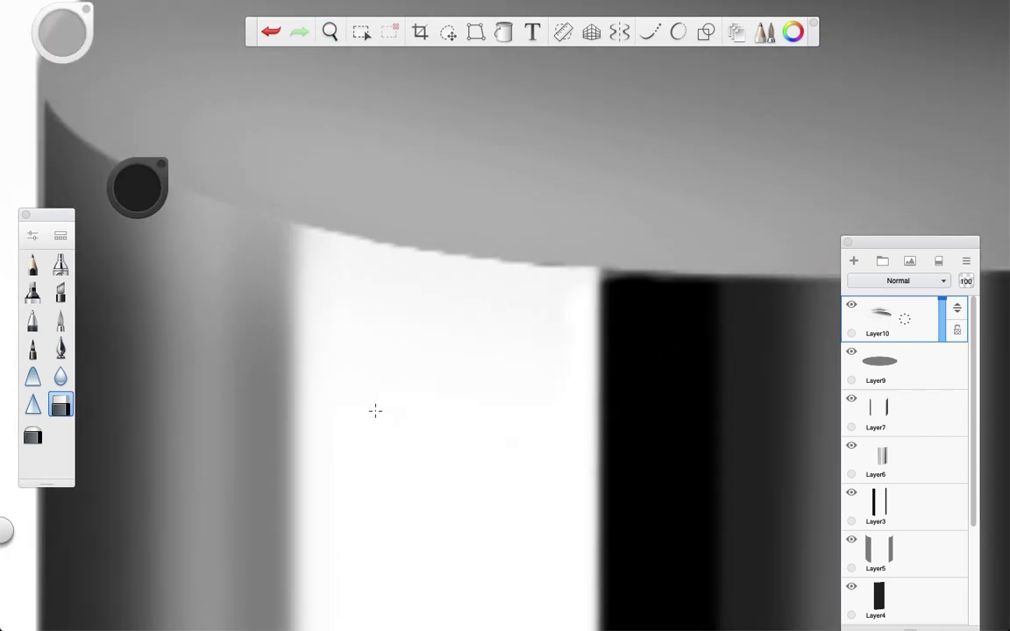
pyautogui.moveTo(267, 346)
pyautogui.mouseDown()
pyautogui.moveTo(204, 303)
pyautogui.moveTo(259, 261)
pyautogui.moveTo(250, 230)
pyautogui.mouseUp()
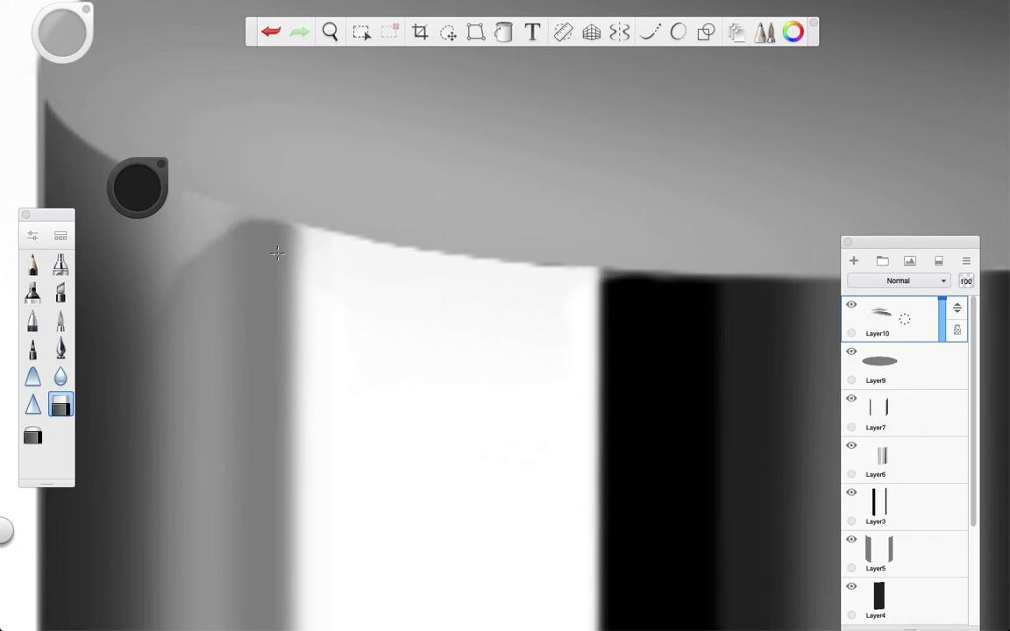
# Step: Erase the remaining light overspill under the front rim and the dark haze above the back rim
pyautogui.press('space')
pyautogui.moveTo(309, 149); pyautogui.dragTo(530, 275)
pyautogui.moveTo(822, 460)
pyautogui.mouseDown()
pyautogui.moveTo(568, 414)
pyautogui.moveTo(613, 394)
pyautogui.mouseUp()
pyautogui.press('space')
pyautogui.moveTo(195, 344); pyautogui.dragTo(489, 392)
pyautogui.moveTo(429, 445)
pyautogui.mouseDown()
pyautogui.moveTo(423, 368)
pyautogui.moveTo(489, 364)
pyautogui.moveTo(404, 339)
pyautogui.moveTo(304, 383)
pyautogui.moveTo(297, 276)
pyautogui.mouseUp()
pyautogui.scroll(-10, 371, 325)
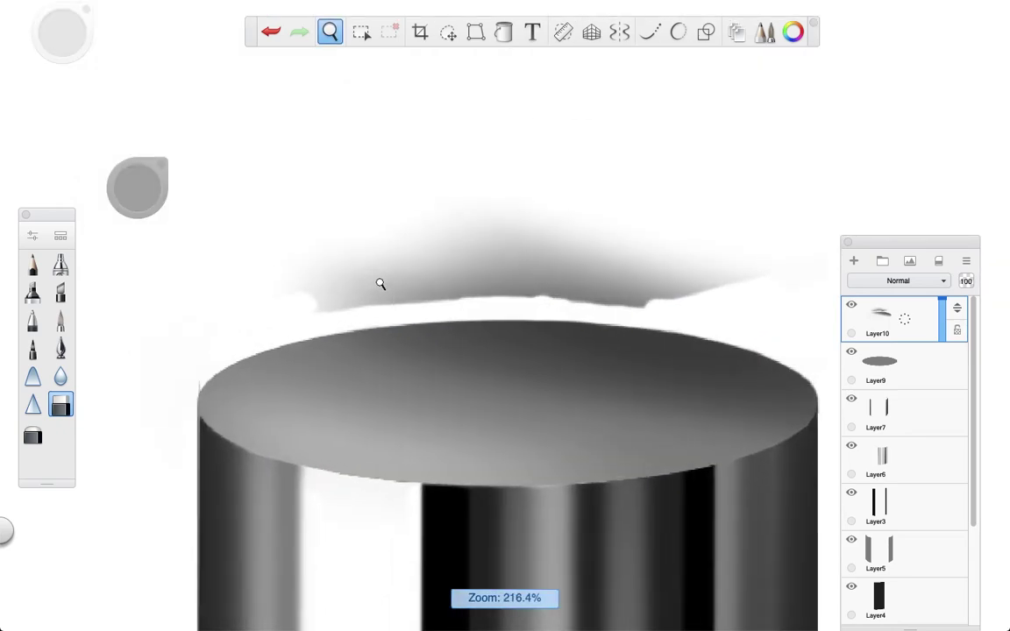
pyautogui.moveTo(294, 294)
pyautogui.mouseDown()
pyautogui.moveTo(656, 288)
pyautogui.moveTo(602, 272)
pyautogui.moveTo(584, 234)
pyautogui.mouseUp()
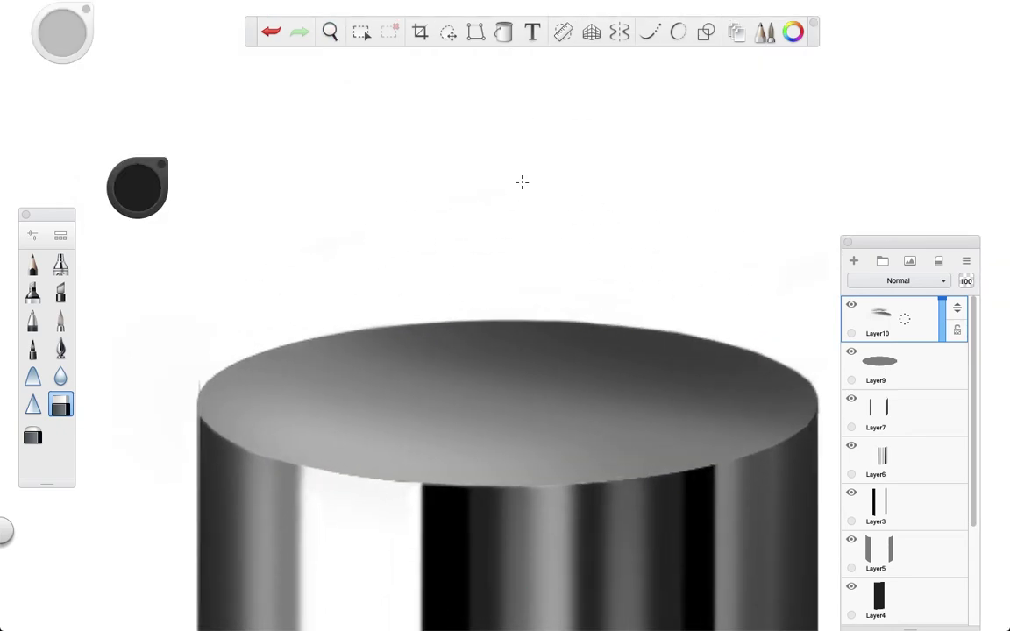
# Step: Toggle Layer10's visibility to compare the top with and without shading, and add a new layer above it
pyautogui.scroll(-5, 579, 203)
pyautogui.click(854, 306)
pyautogui.click(853, 307)
pyautogui.click(854, 306)
pyautogui.click(856, 306)
pyautogui.press('space')
pyautogui.moveTo(496, 265); pyautogui.dragTo(539, 271)
pyautogui.moveTo(413, 484); pyautogui.dragTo(358, 268)
pyautogui.press('super+l')
# Step: Show the ellipse ruler over the cylinder's top and move the layer list out of the way
pyautogui.press('space')
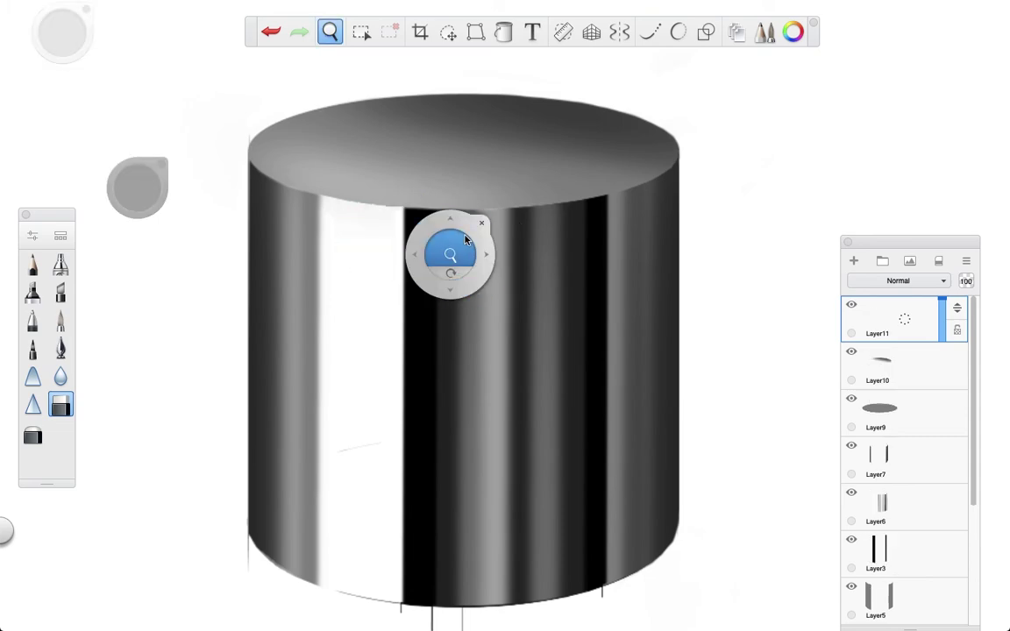
pyautogui.moveTo(446, 244); pyautogui.dragTo(508, 270)
pyautogui.moveTo(509, 156)
pyautogui.mouseDown()
pyautogui.moveTo(487, 367)
pyautogui.moveTo(506, 372)
pyautogui.mouseUp()
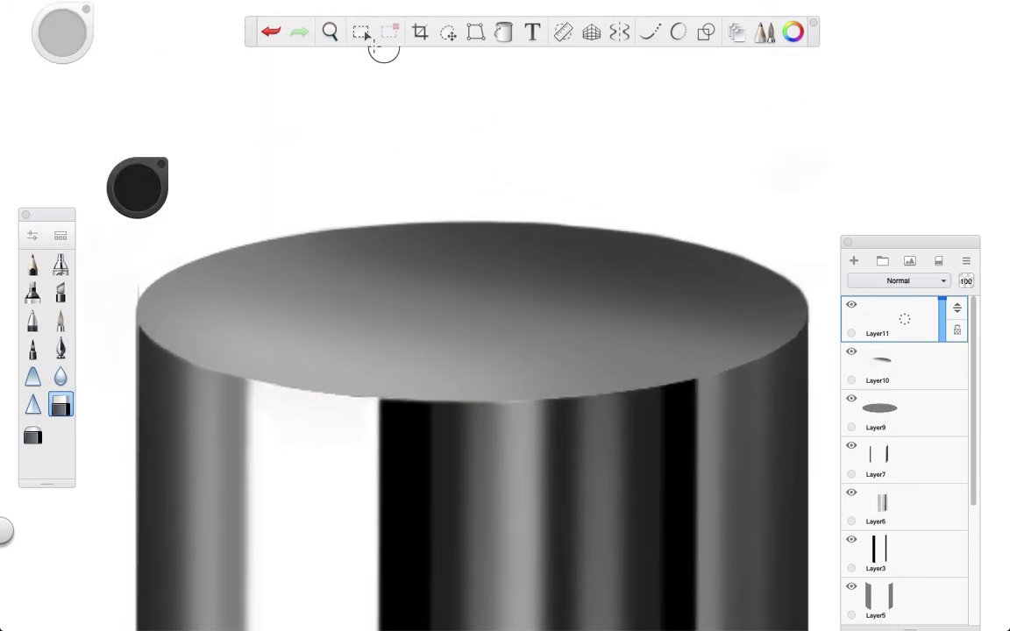
pyautogui.click(362, 34)
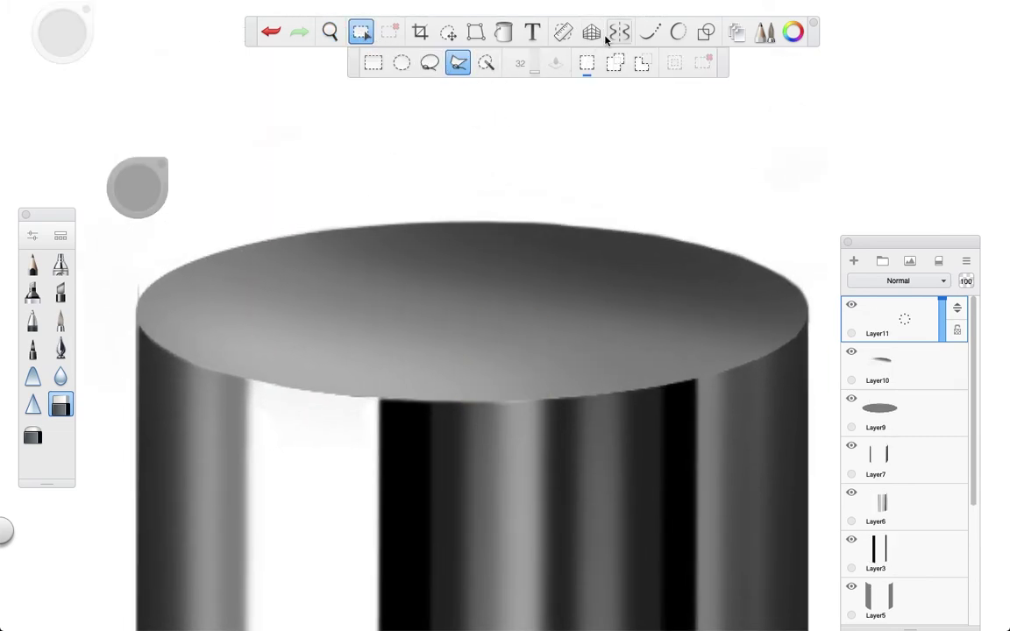
pyautogui.click(563, 33)
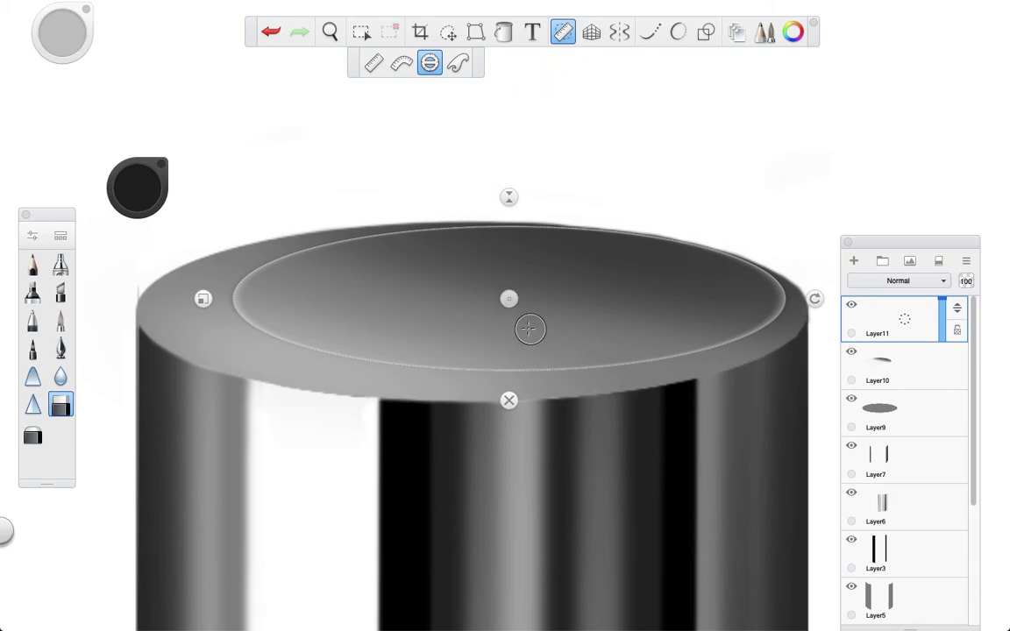
pyautogui.hotkey('ctrl', 'z')
pyautogui.moveTo(866, 241); pyautogui.dragTo(907, 147)
pyautogui.moveTo(506, 297)
pyautogui.mouseDown()
pyautogui.moveTo(517, 292)
pyautogui.moveTo(505, 286)
pyautogui.moveTo(511, 298)
pyautogui.mouseUp()
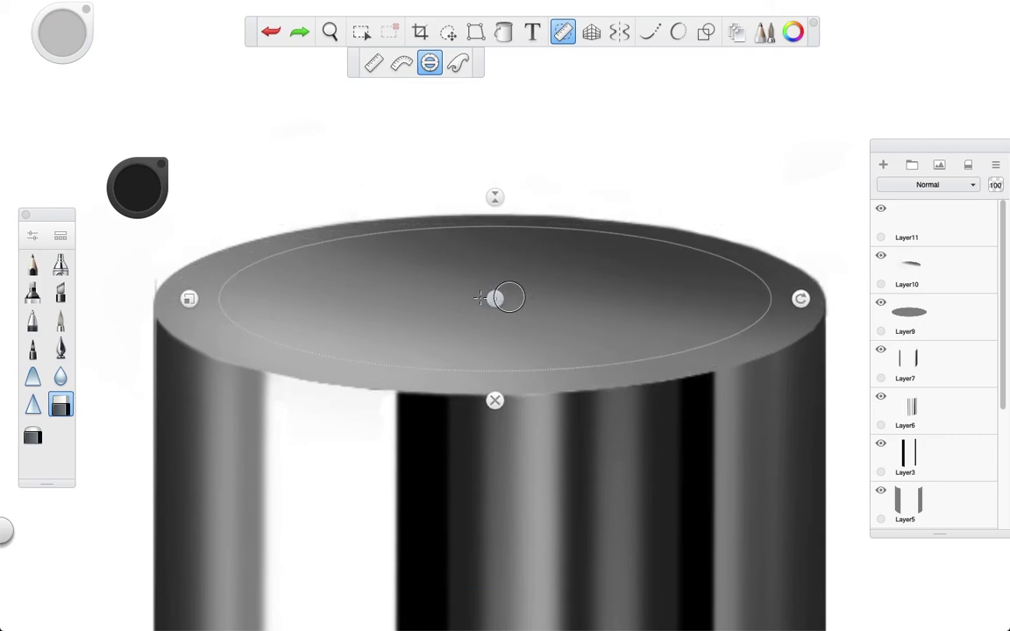
# Step: Enlarge, centre and adjust the height of the ellipse ruler to match the rim of the cylinder's top
pyautogui.moveTo(189, 298); pyautogui.dragTo(131, 321)
pyautogui.moveTo(495, 289); pyautogui.dragTo(490, 305)
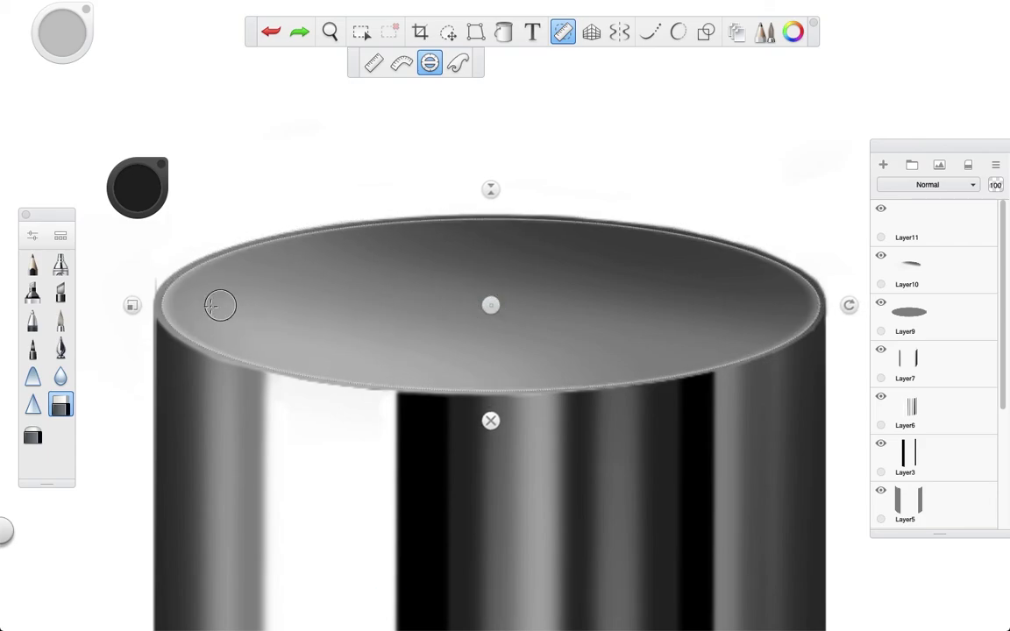
pyautogui.moveTo(128, 305); pyautogui.dragTo(127, 305)
pyautogui.moveTo(485, 292); pyautogui.dragTo(489, 303)
pyautogui.moveTo(128, 305); pyautogui.dragTo(128, 306)
pyautogui.moveTo(492, 187); pyautogui.dragTo(493, 188)
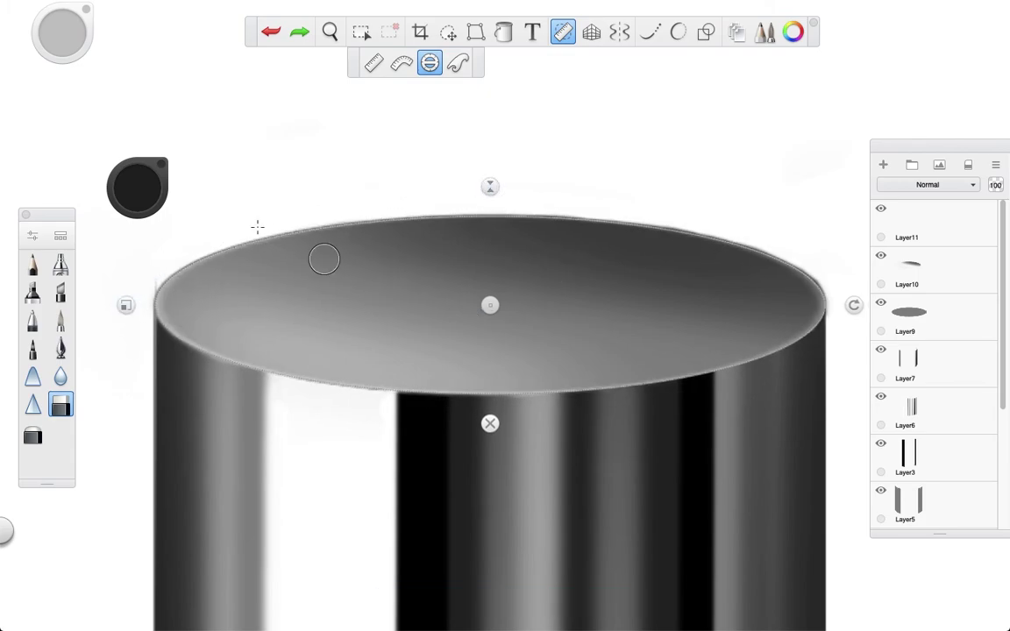
# Step: Switch to the airbrush in white at size 5.0 with 31% flow
pyautogui.click(141, 188)
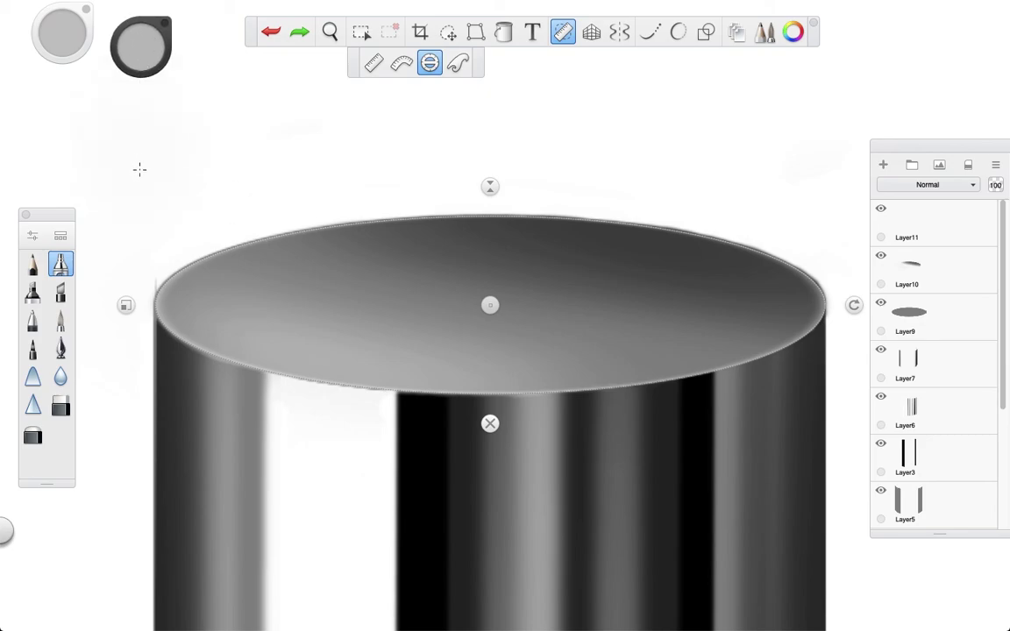
pyautogui.moveTo(151, 35); pyautogui.dragTo(154, 211)
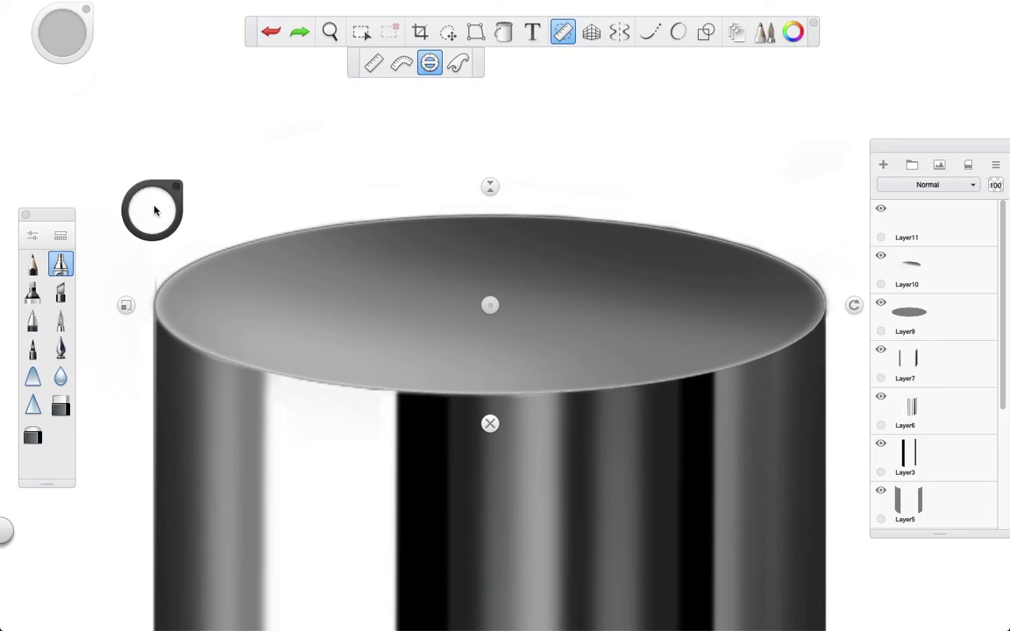
pyautogui.click(61, 268)
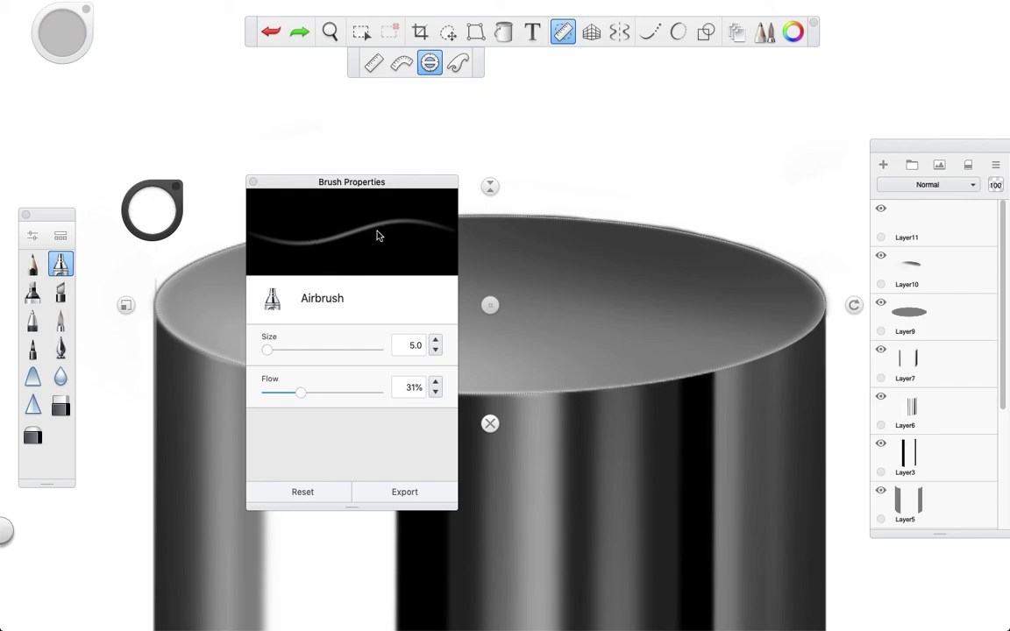
pyautogui.moveTo(285, 188); pyautogui.dragTo(504, 166)
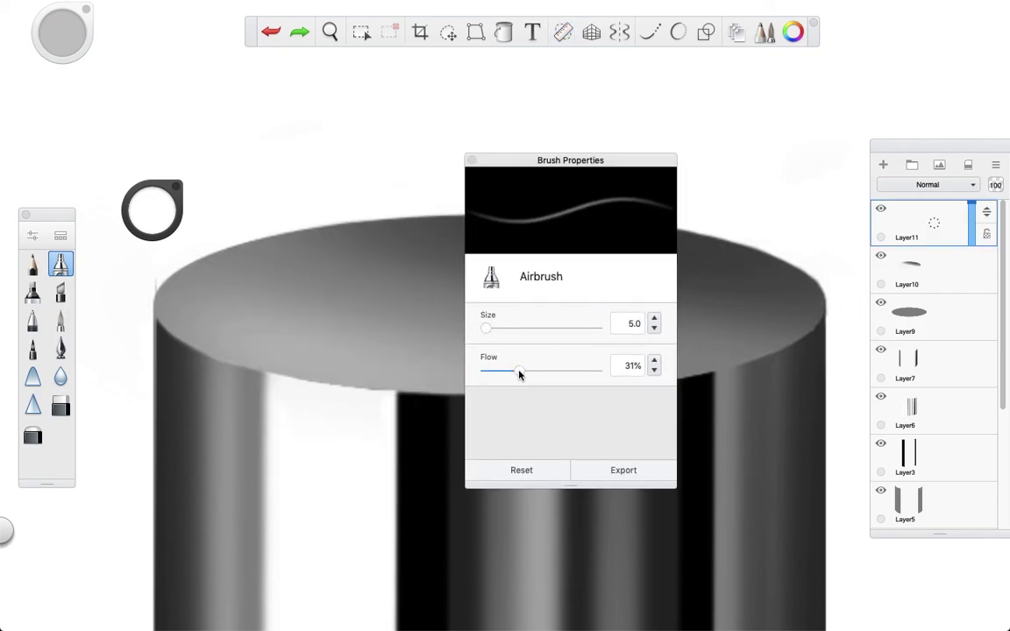
pyautogui.click(471, 161)
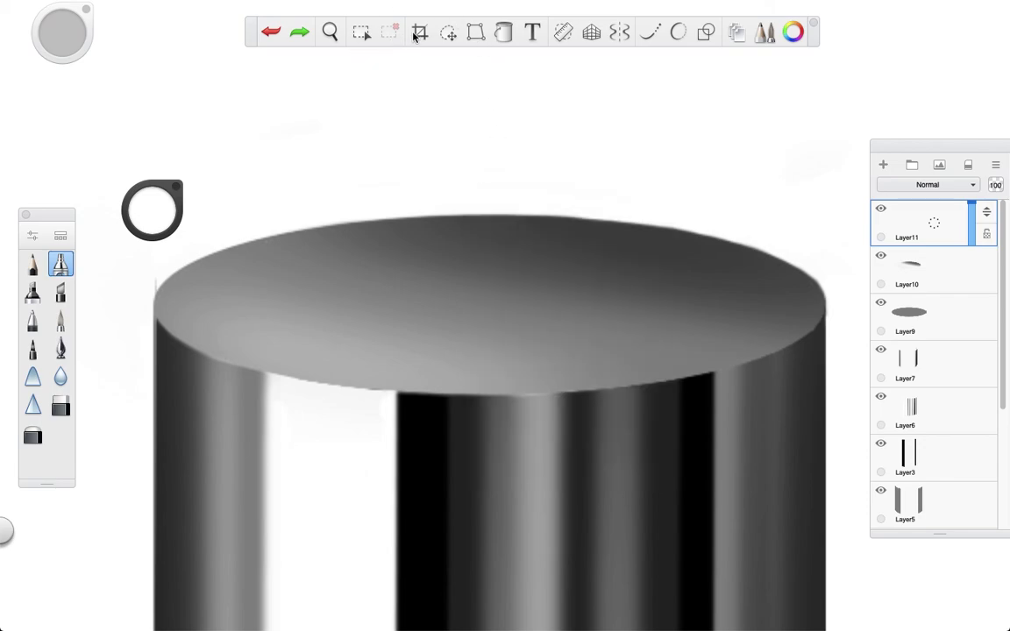
# Step: Trace a thin white highlight around the top's rim along the ellipse ruler on Layer11, and hide the ruler
pyautogui.click(563, 33)
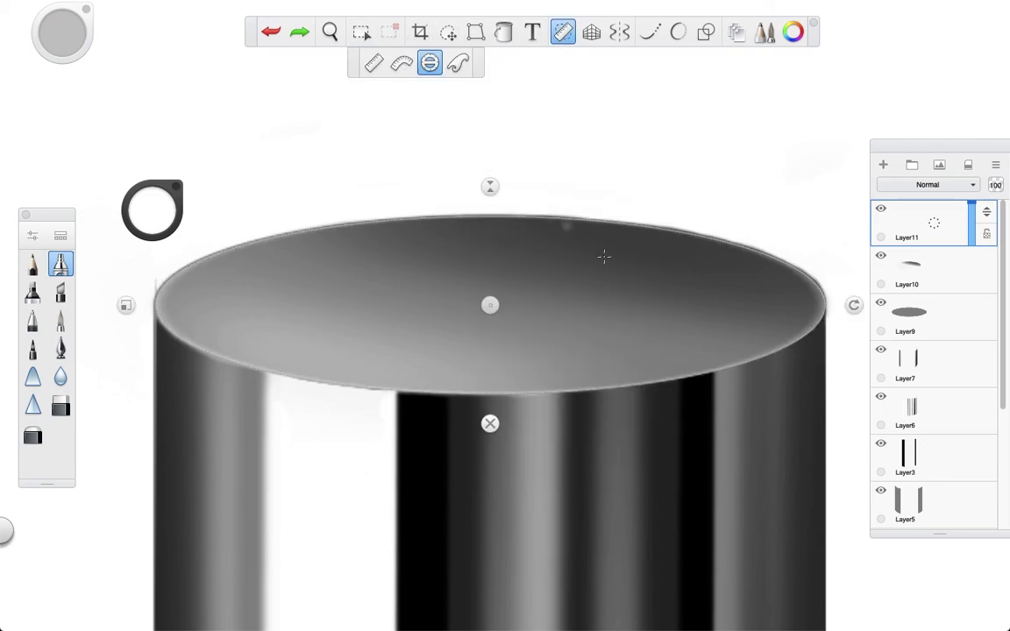
pyautogui.moveTo(819, 298); pyautogui.dragTo(327, 353)
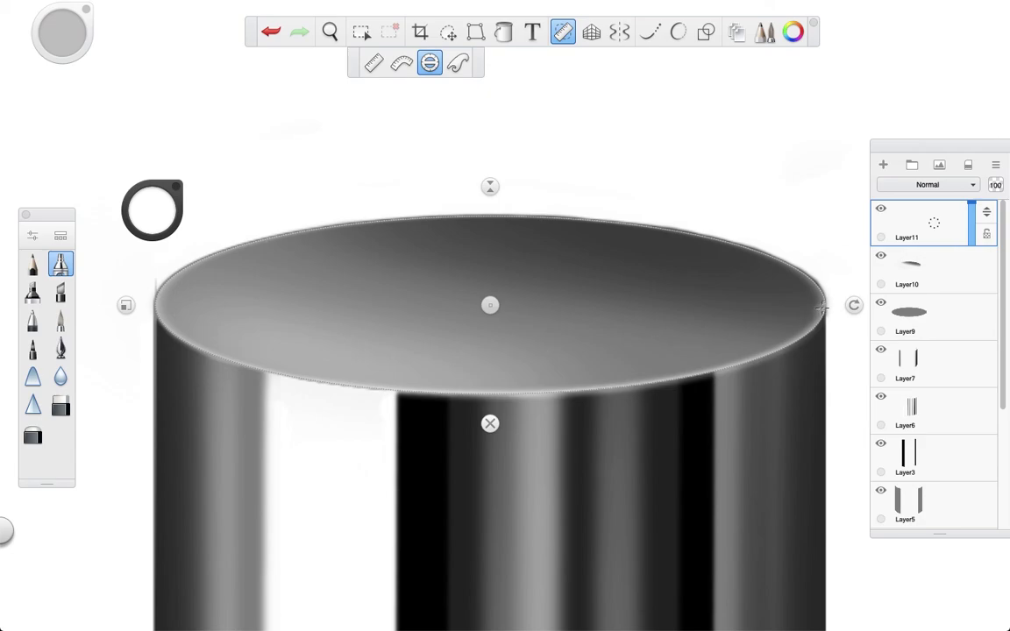
pyautogui.moveTo(825, 303); pyautogui.dragTo(261, 259)
pyautogui.moveTo(775, 349)
pyautogui.mouseDown()
pyautogui.moveTo(731, 367)
pyautogui.moveTo(414, 390)
pyautogui.mouseUp()
pyautogui.click(493, 422)
pyautogui.press('space')
pyautogui.moveTo(592, 374)
pyautogui.mouseDown()
pyautogui.moveTo(422, 364)
pyautogui.moveTo(462, 368)
pyautogui.moveTo(387, 429)
pyautogui.moveTo(424, 387)
pyautogui.mouseUp()
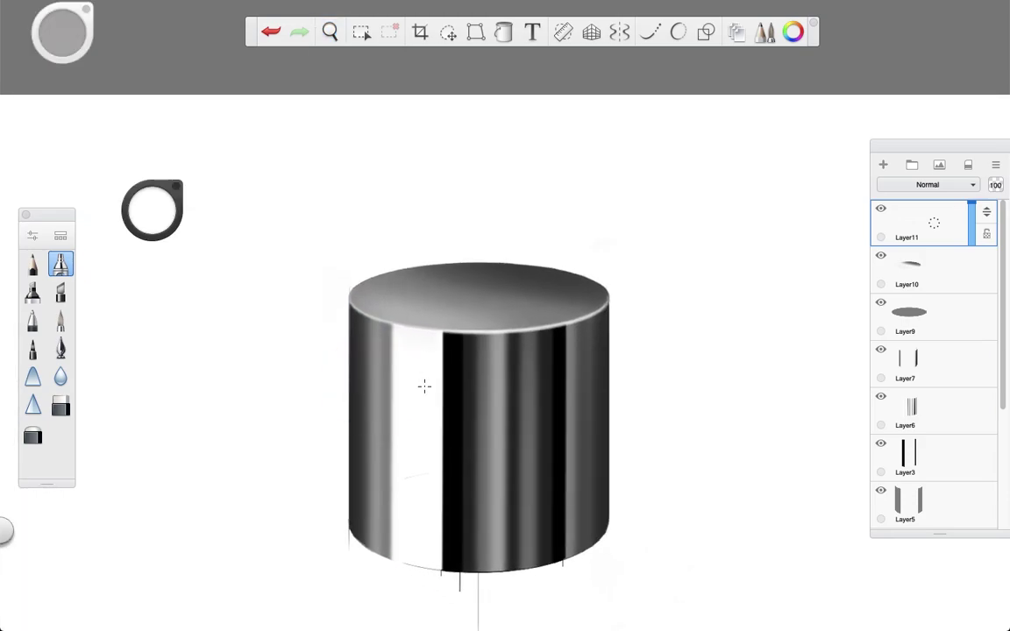